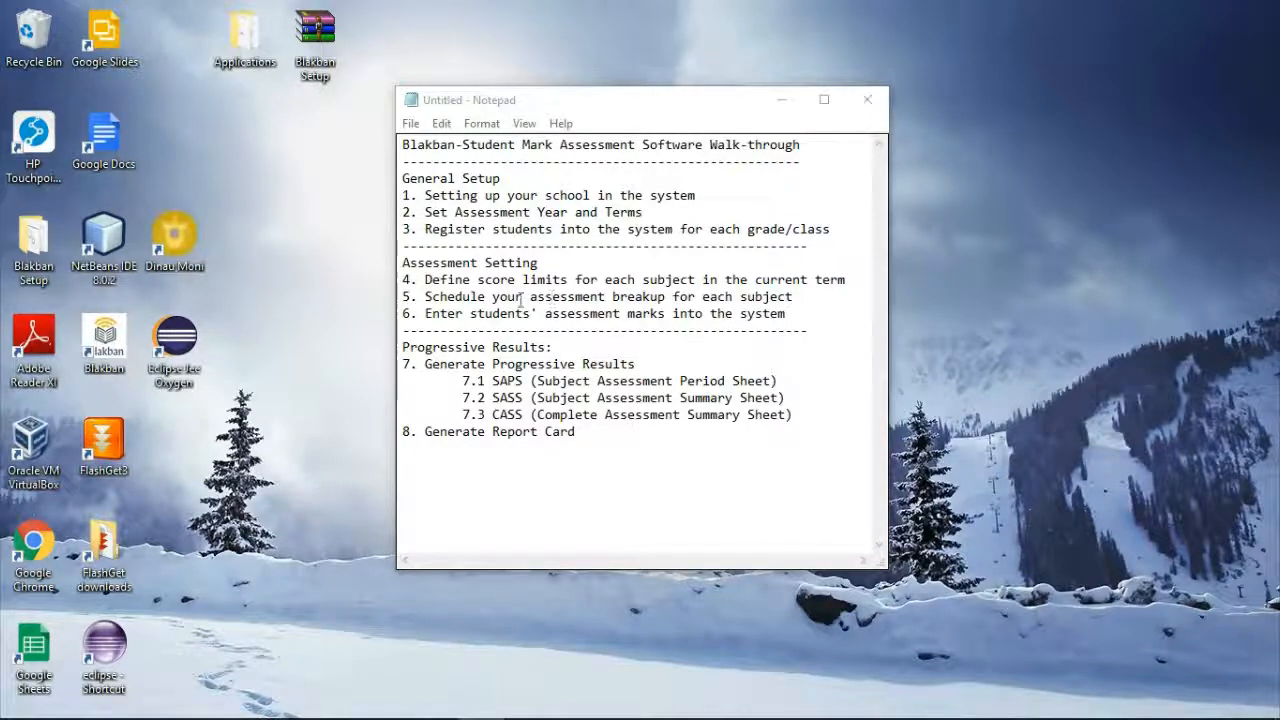
Launch Blakban and log in as administrator with the admin user name and password
double_click(119, 345)
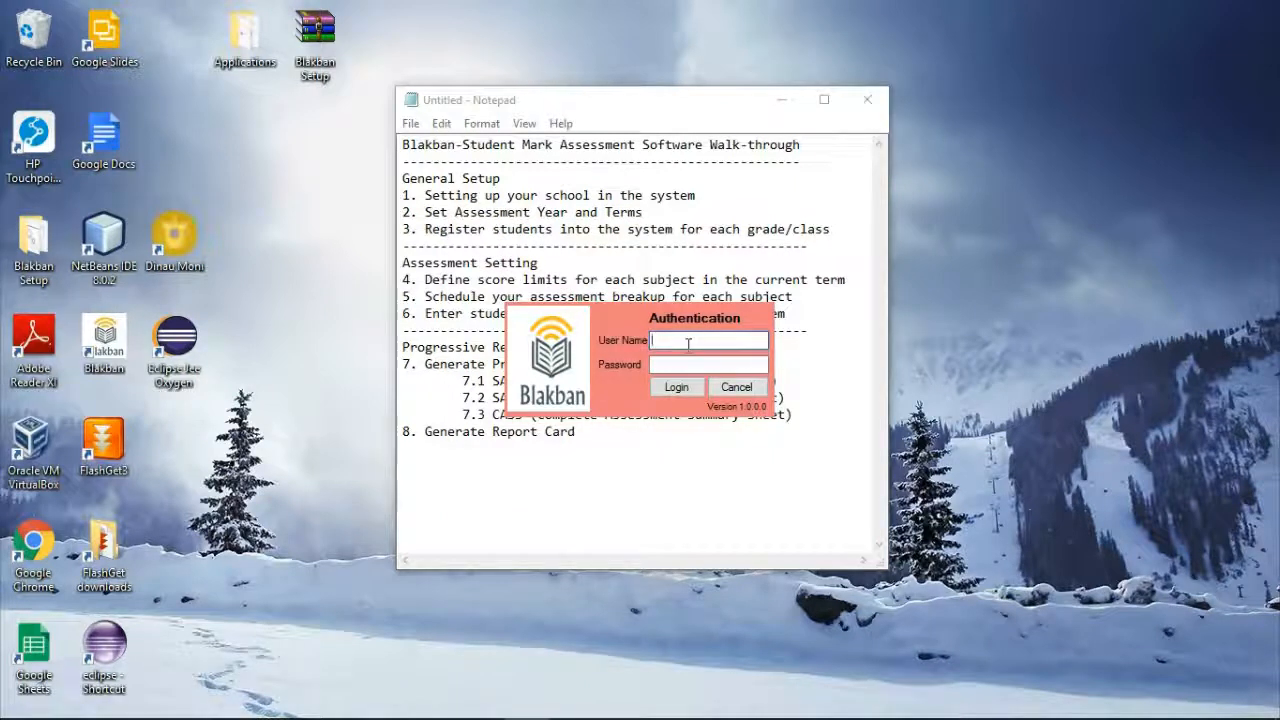
type("dmin")
left_click(676, 367)
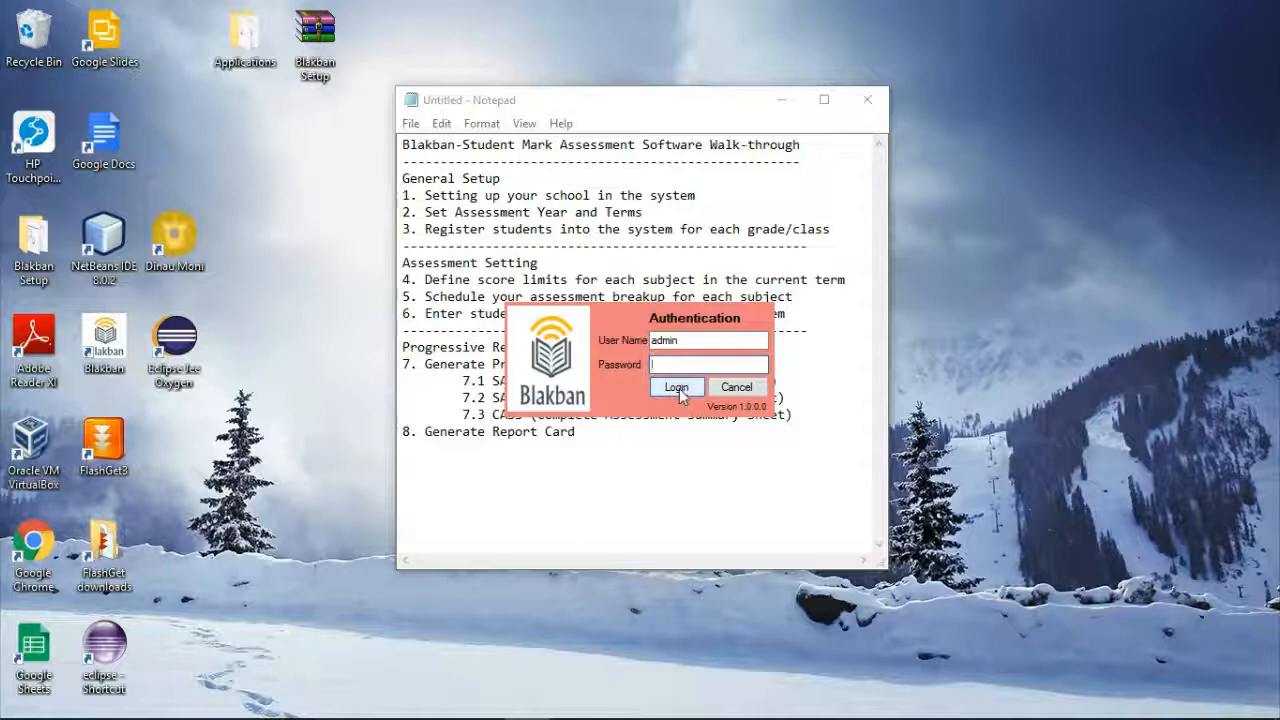
left_click(677, 389)
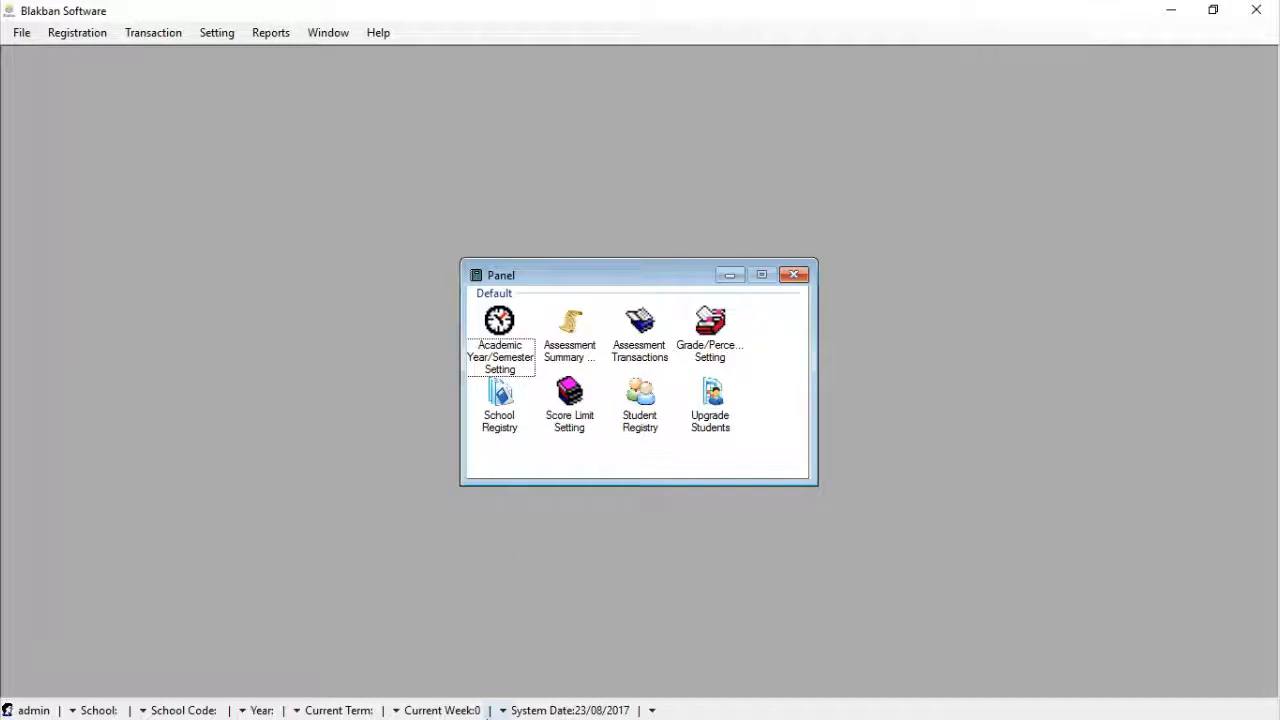
left_click(1177, 14)
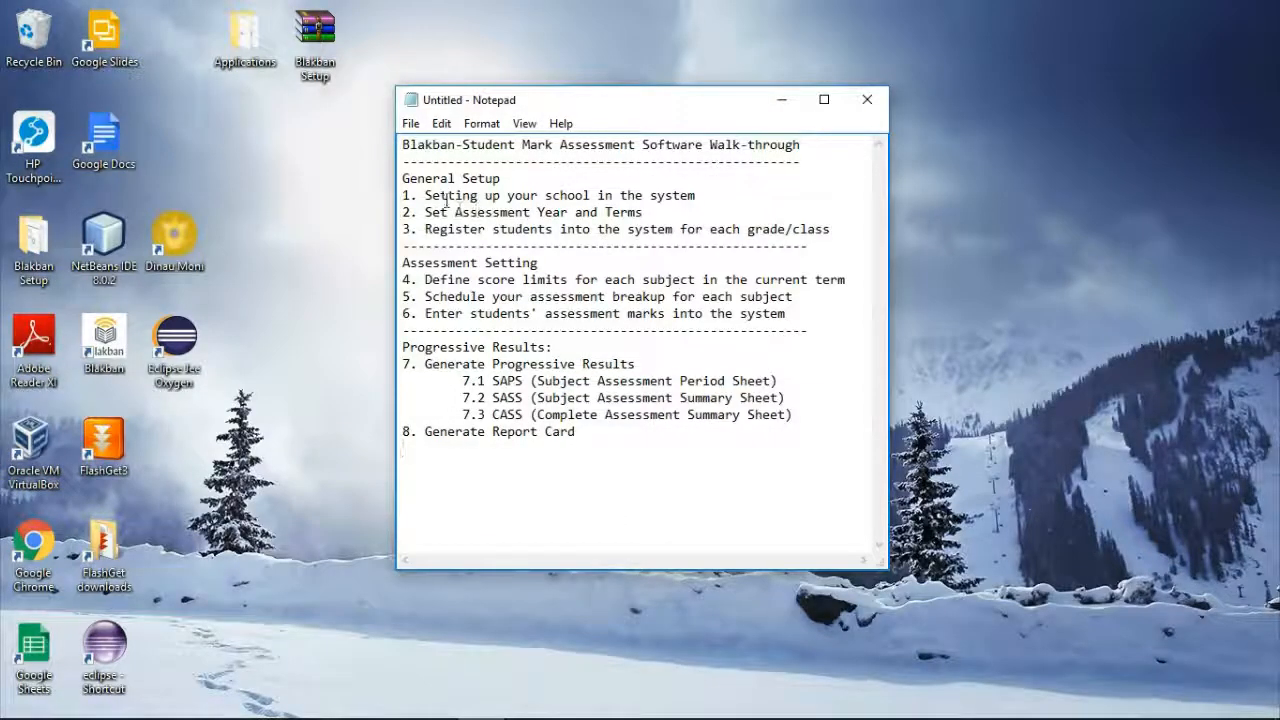
left_click_drag(424, 196, 696, 196)
left_click(676, 214)
left_click_drag(424, 213, 646, 207)
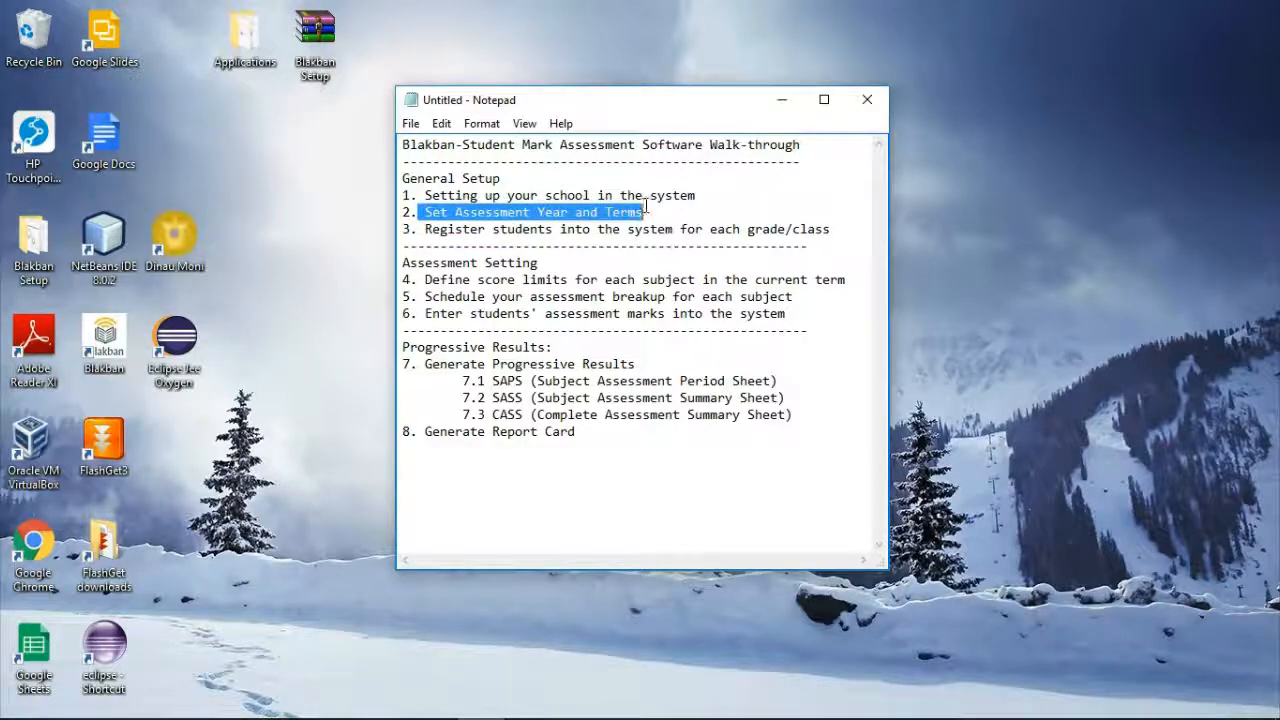
left_click(493, 231)
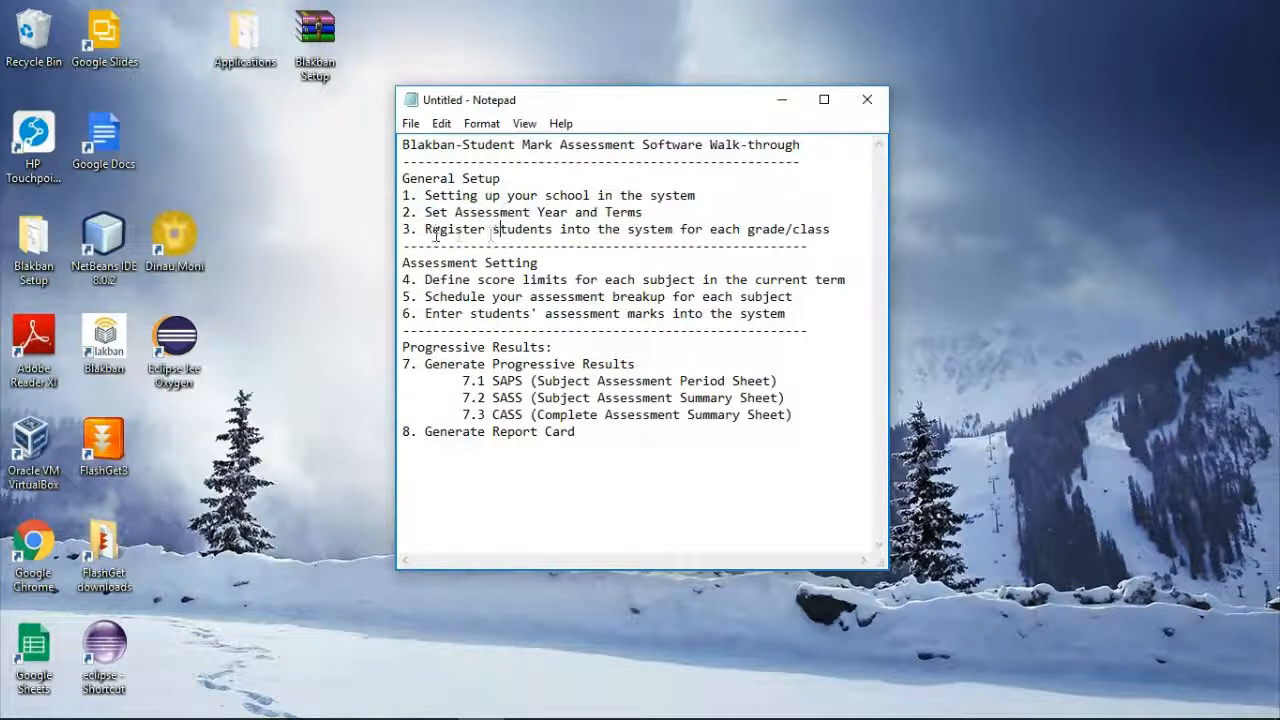
left_click_drag(425, 230, 834, 228)
left_click(832, 229)
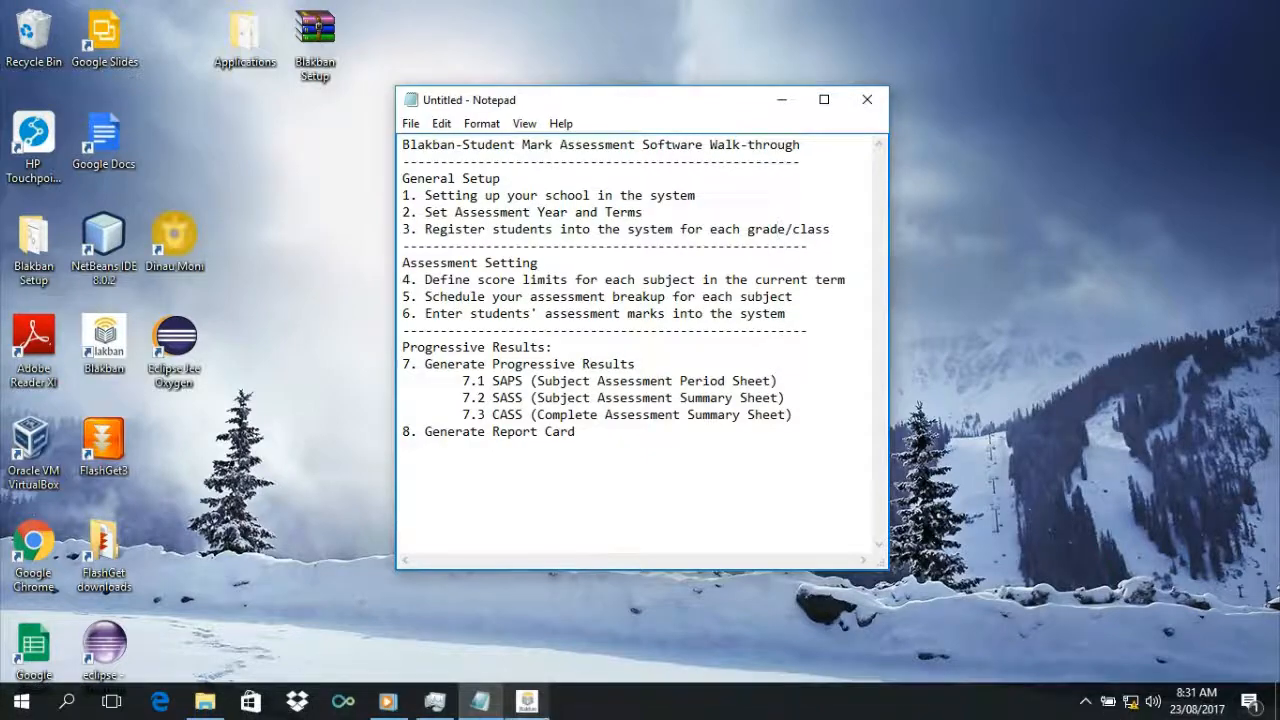
left_click(522, 708)
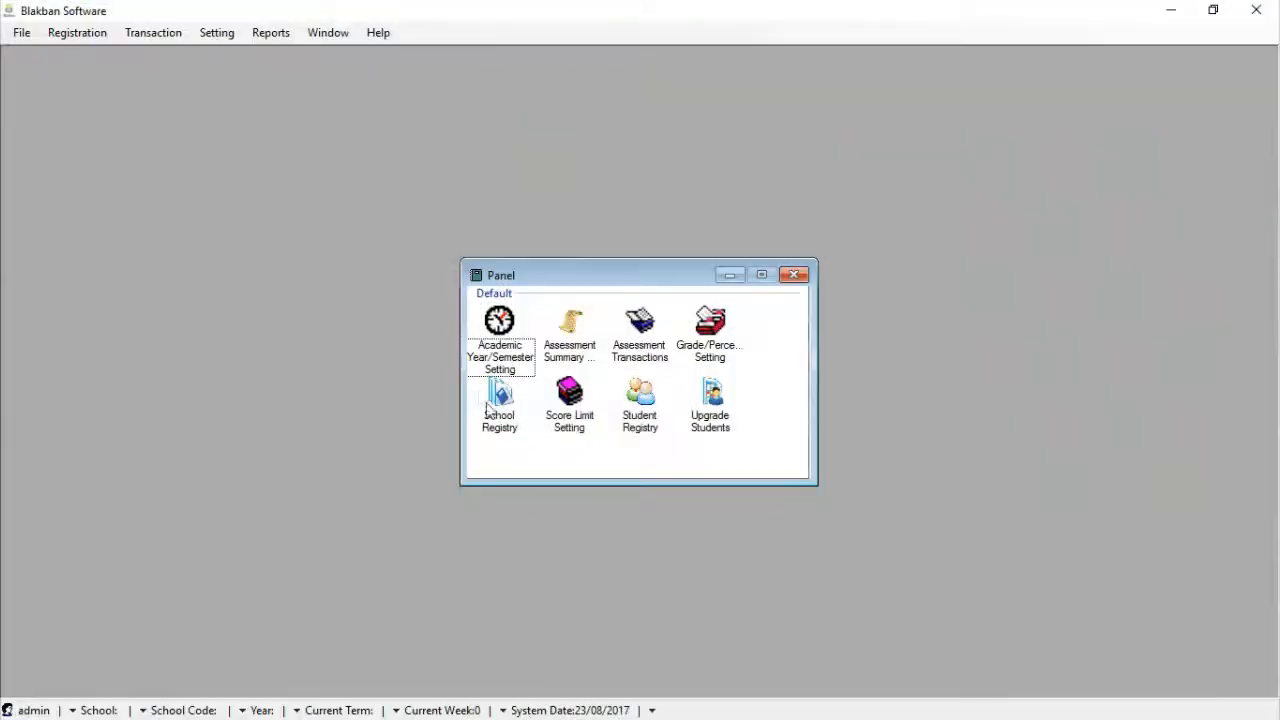
Open School Details Registration from the Panel's School Registry icon and move the form higher
left_click(507, 435)
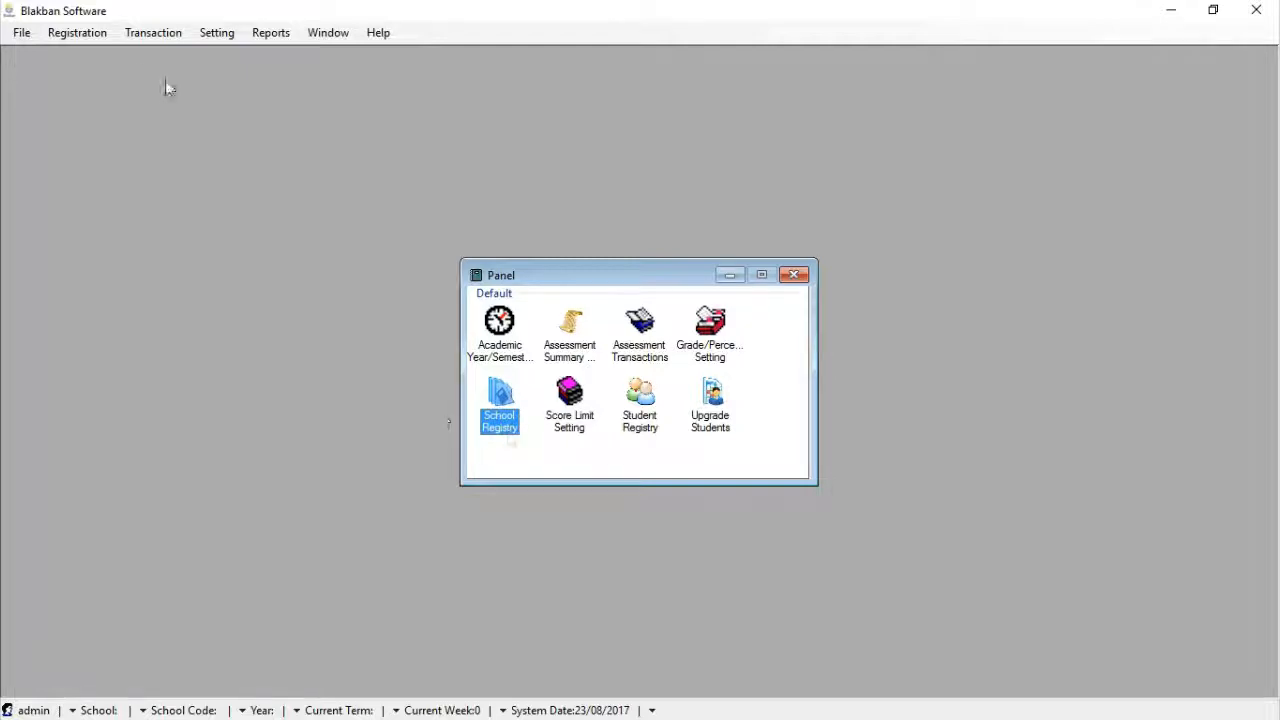
left_click(90, 36)
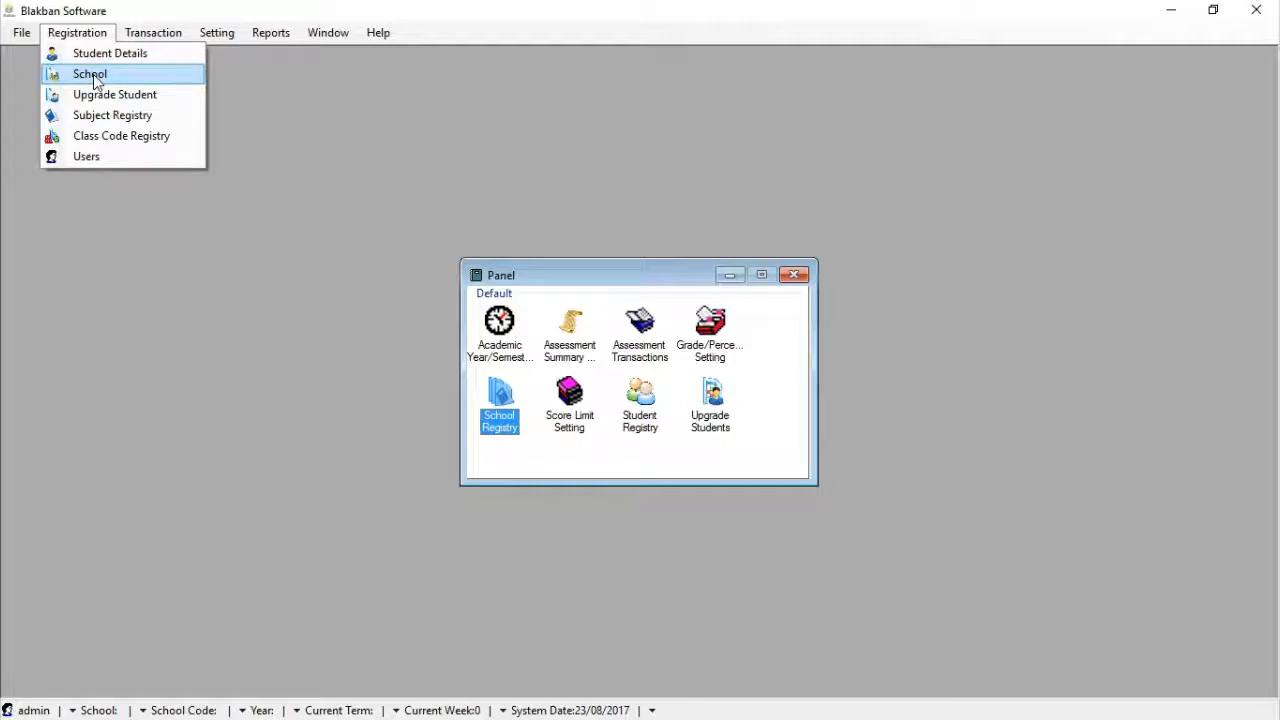
left_click(512, 425)
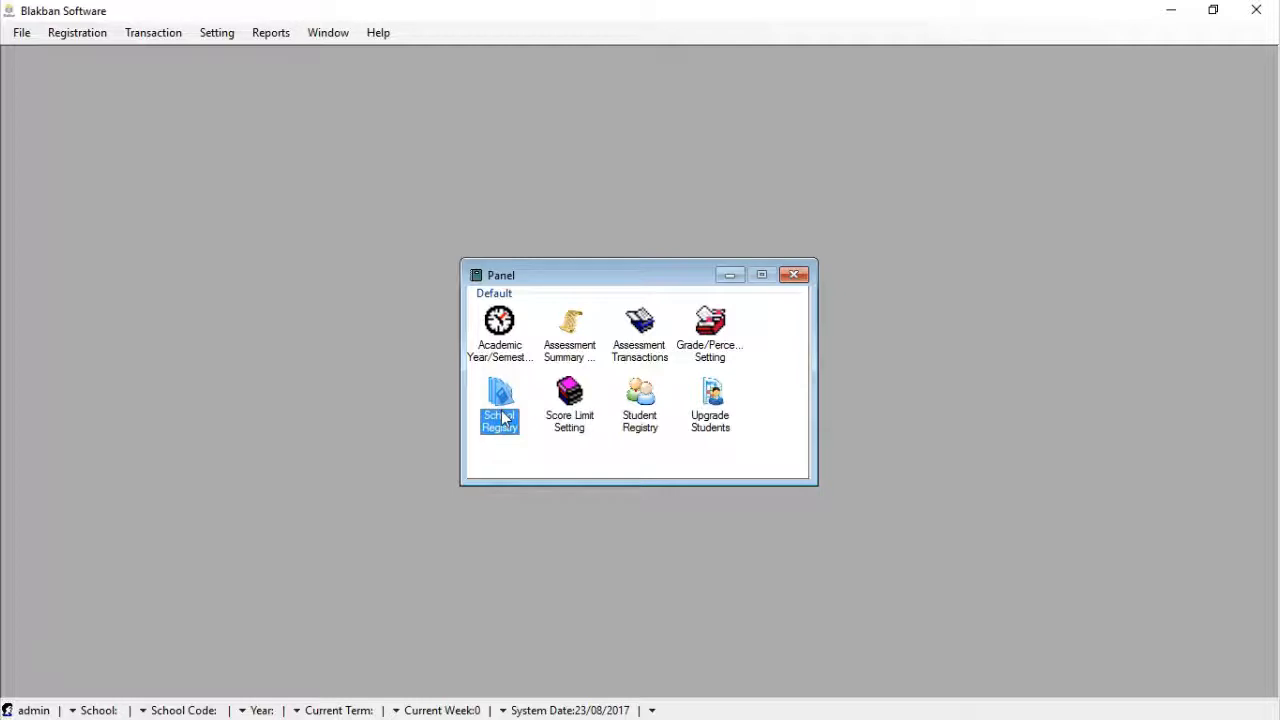
double_click(502, 418)
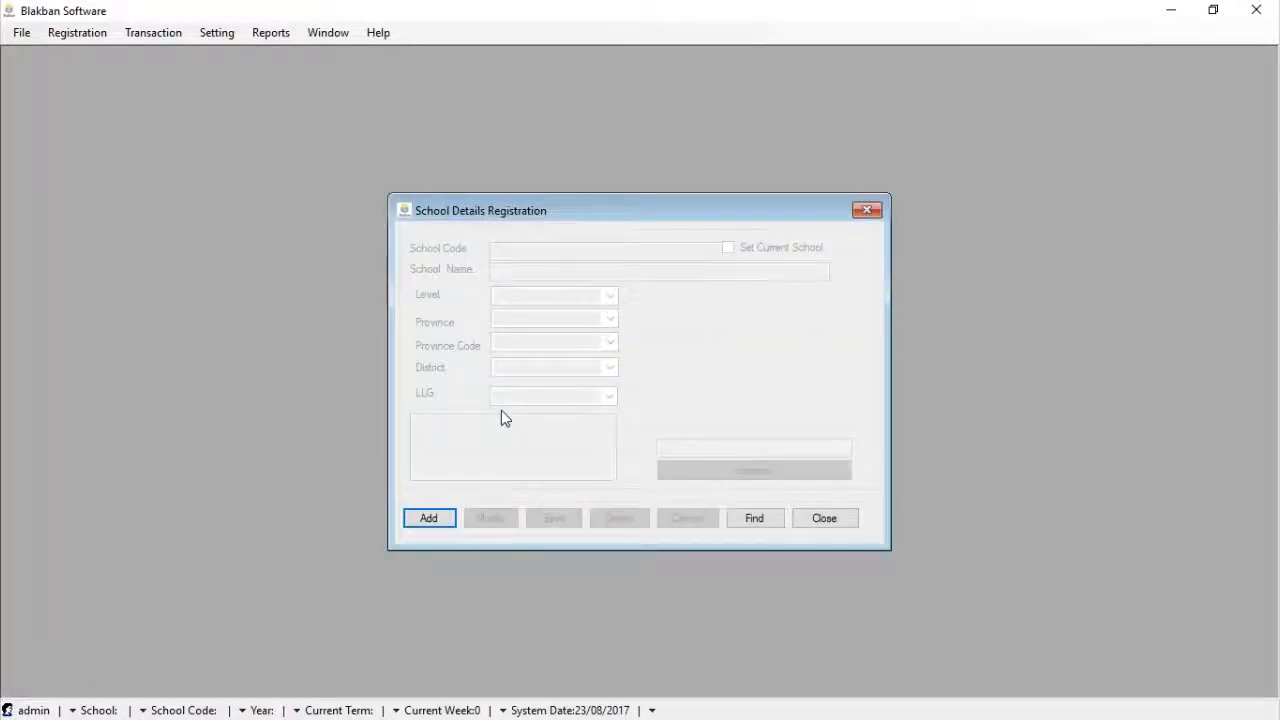
left_click_drag(685, 200, 685, 149)
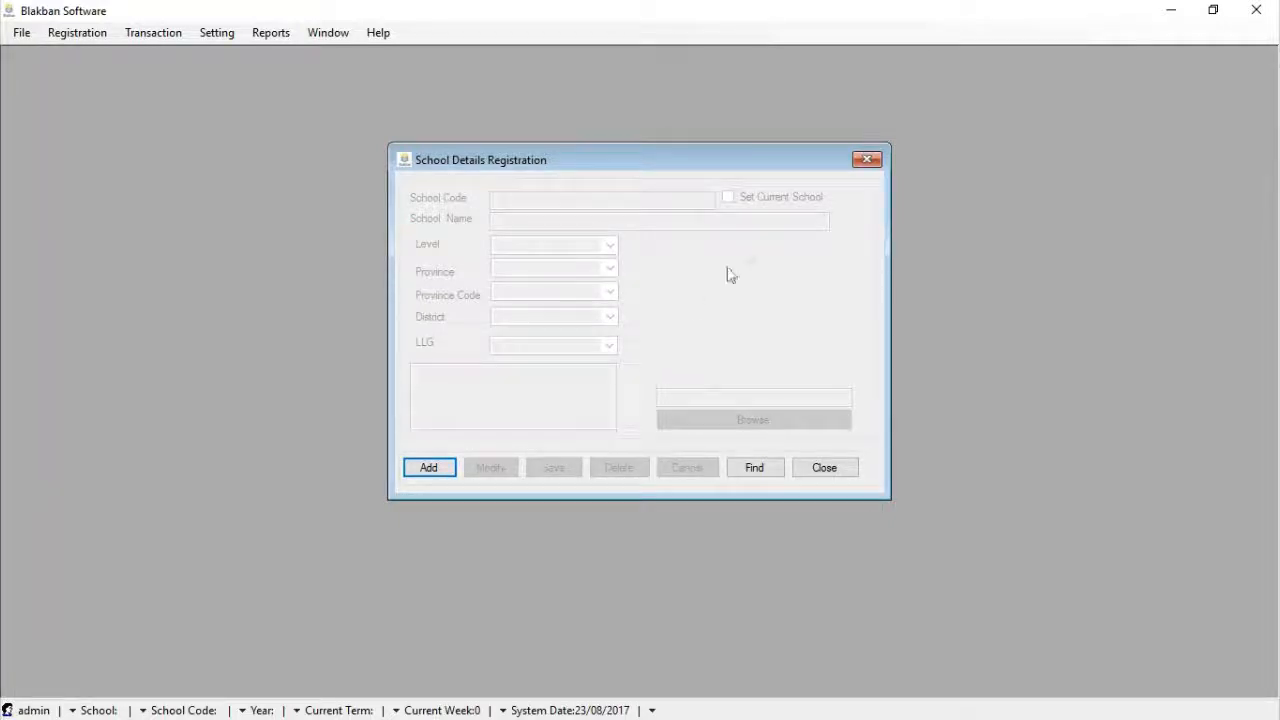
left_click(755, 468)
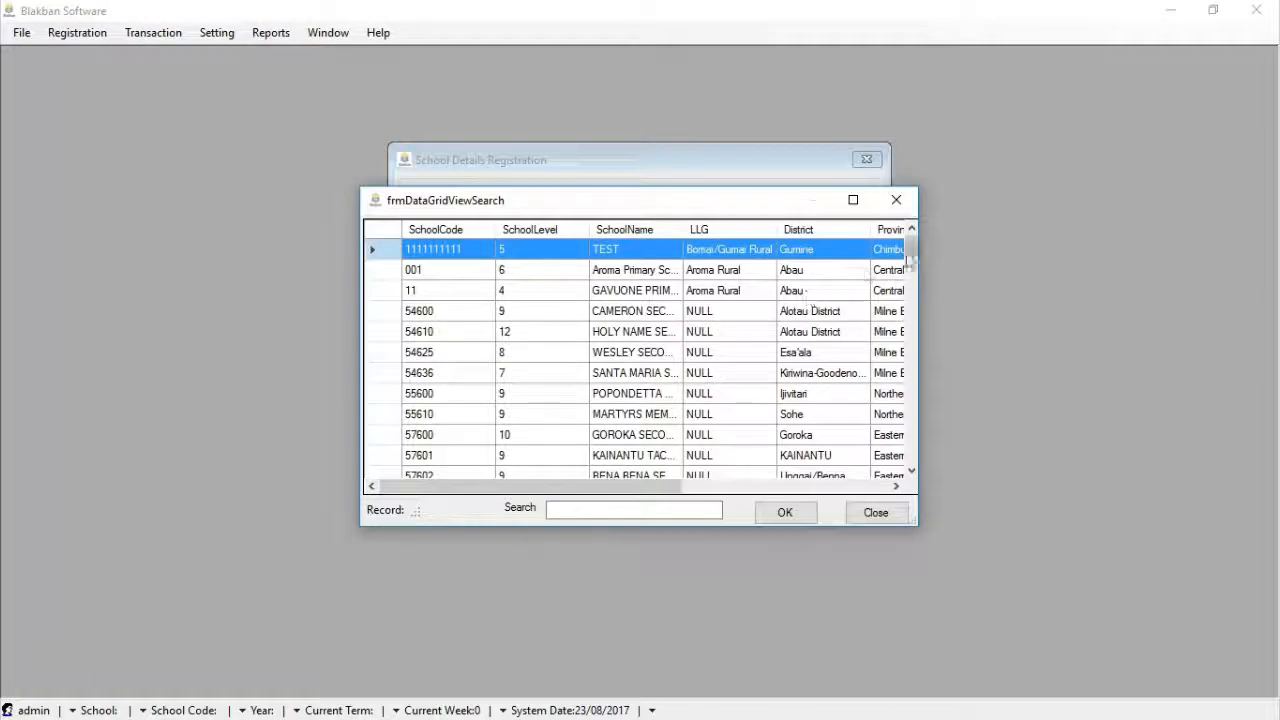
left_click_drag(910, 256, 910, 292)
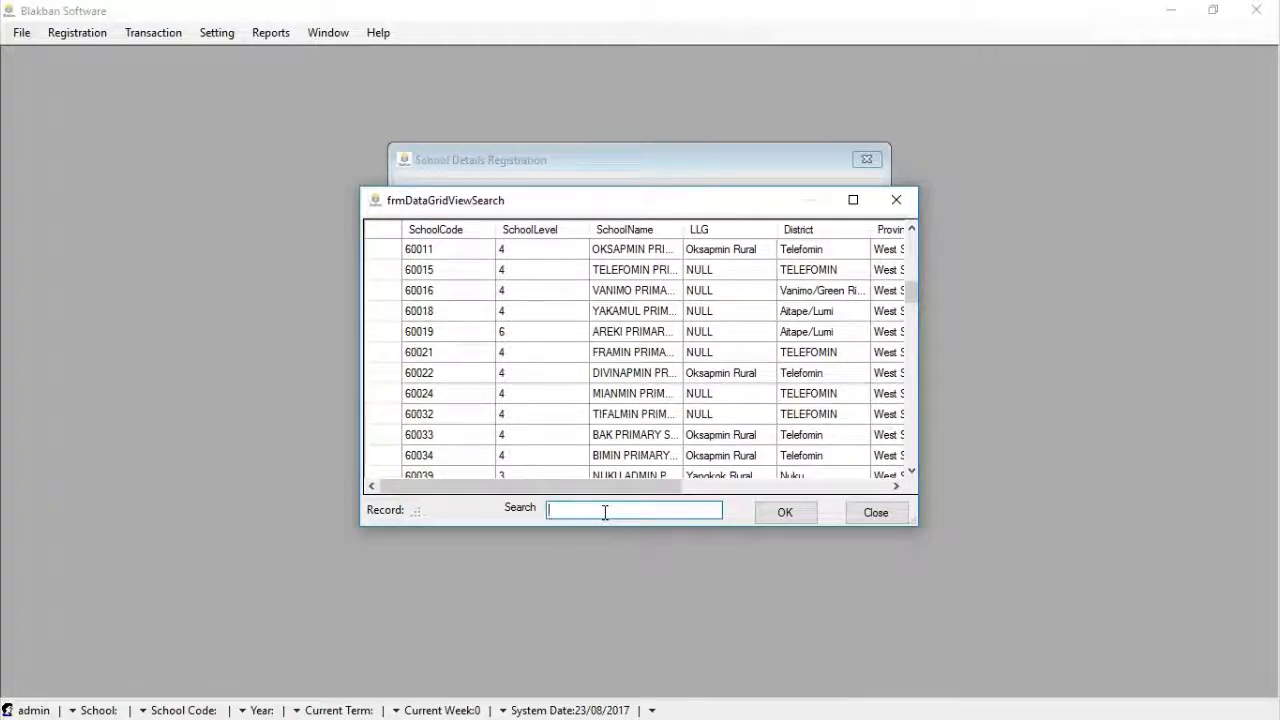
type("Oksa")
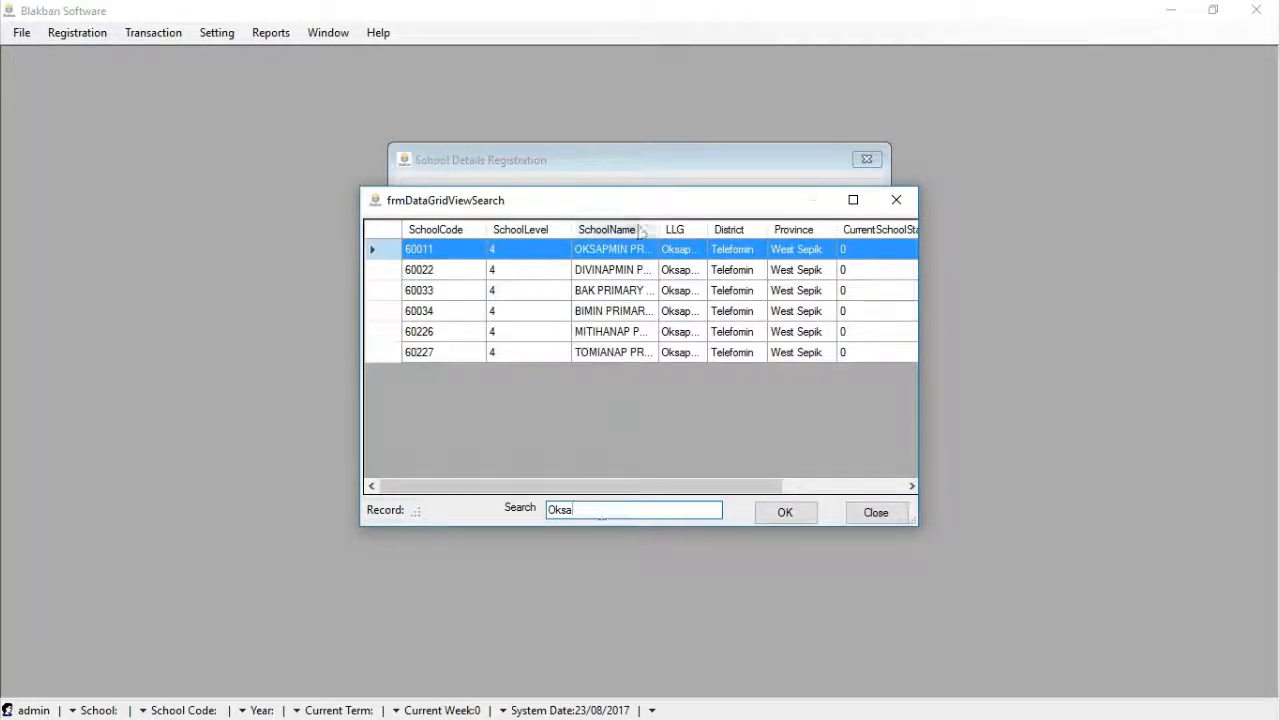
left_click_drag(660, 226, 733, 229)
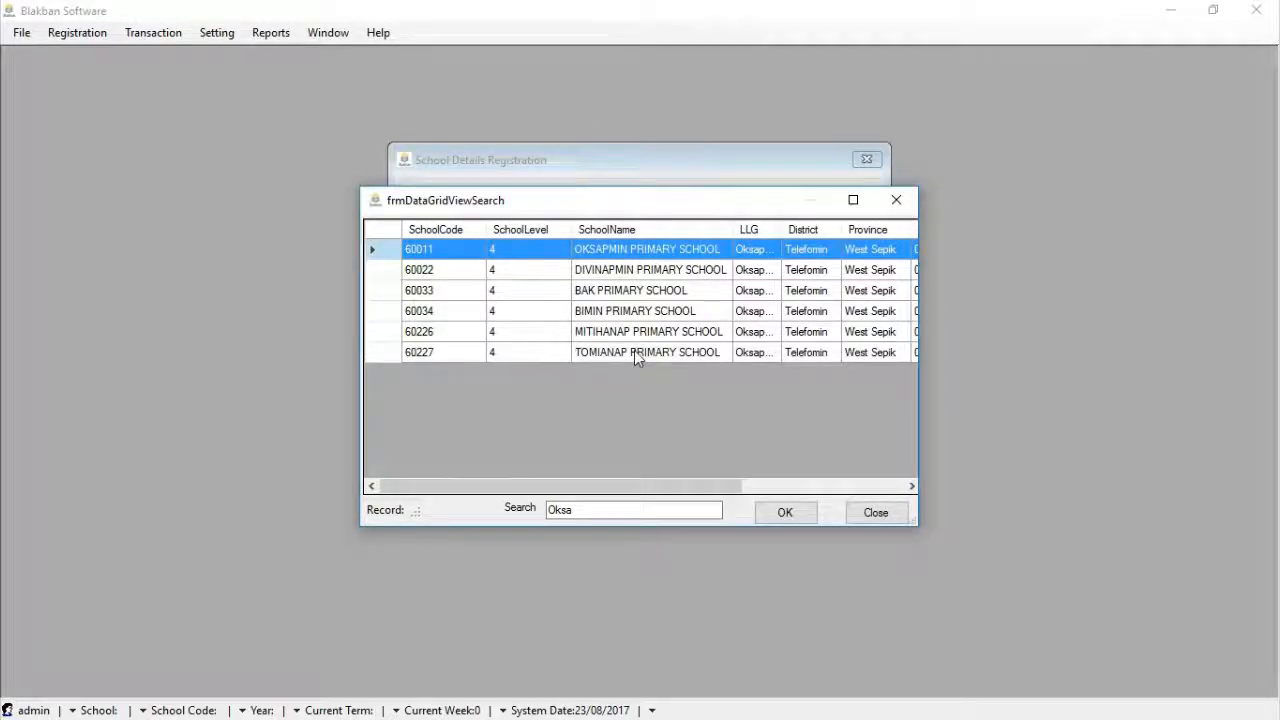
left_click(875, 514)
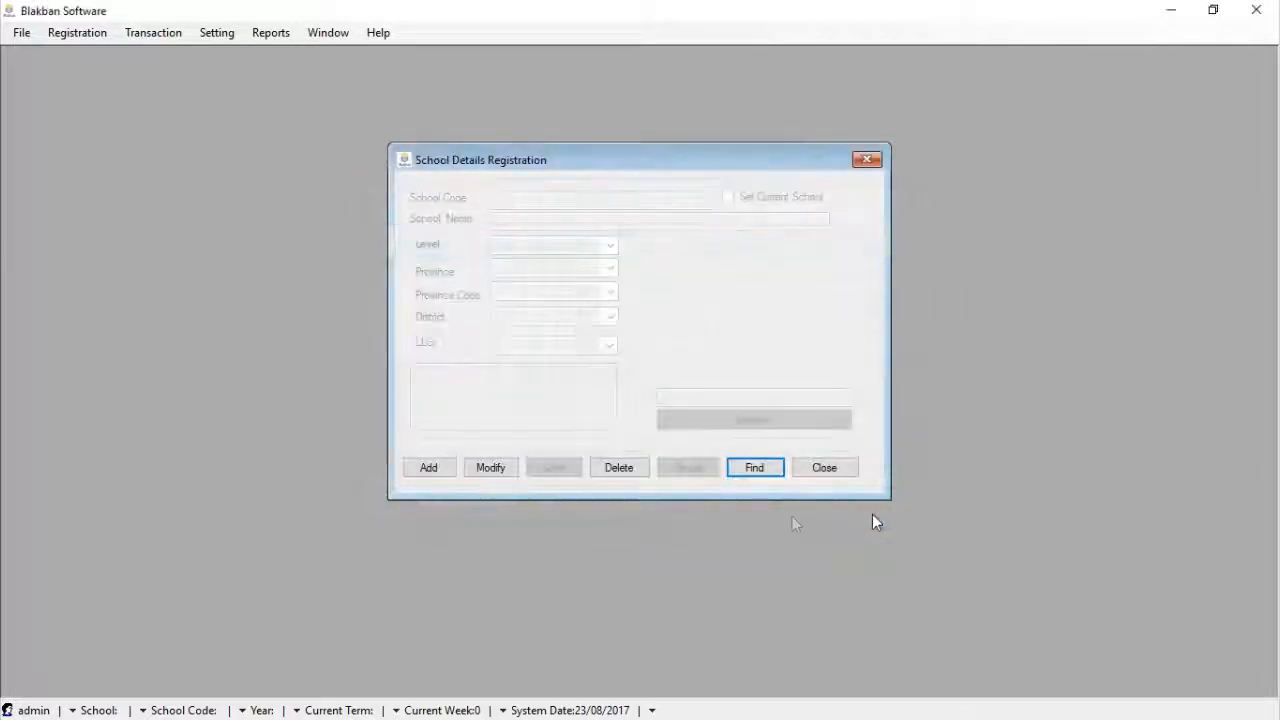
Start a new school record with code 90000 and name 'Oksapmin High School'
left_click(436, 466)
left_click(544, 202)
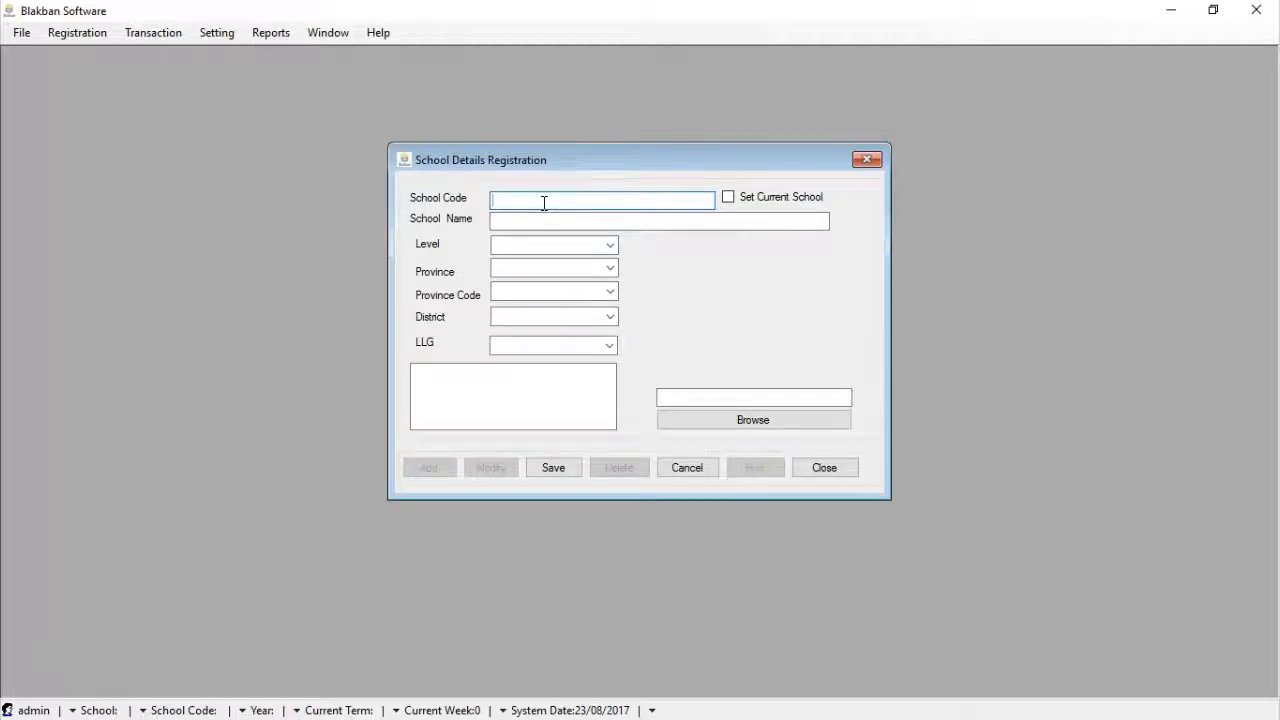
type("90000")
left_click(525, 221)
type("Oksapmin")
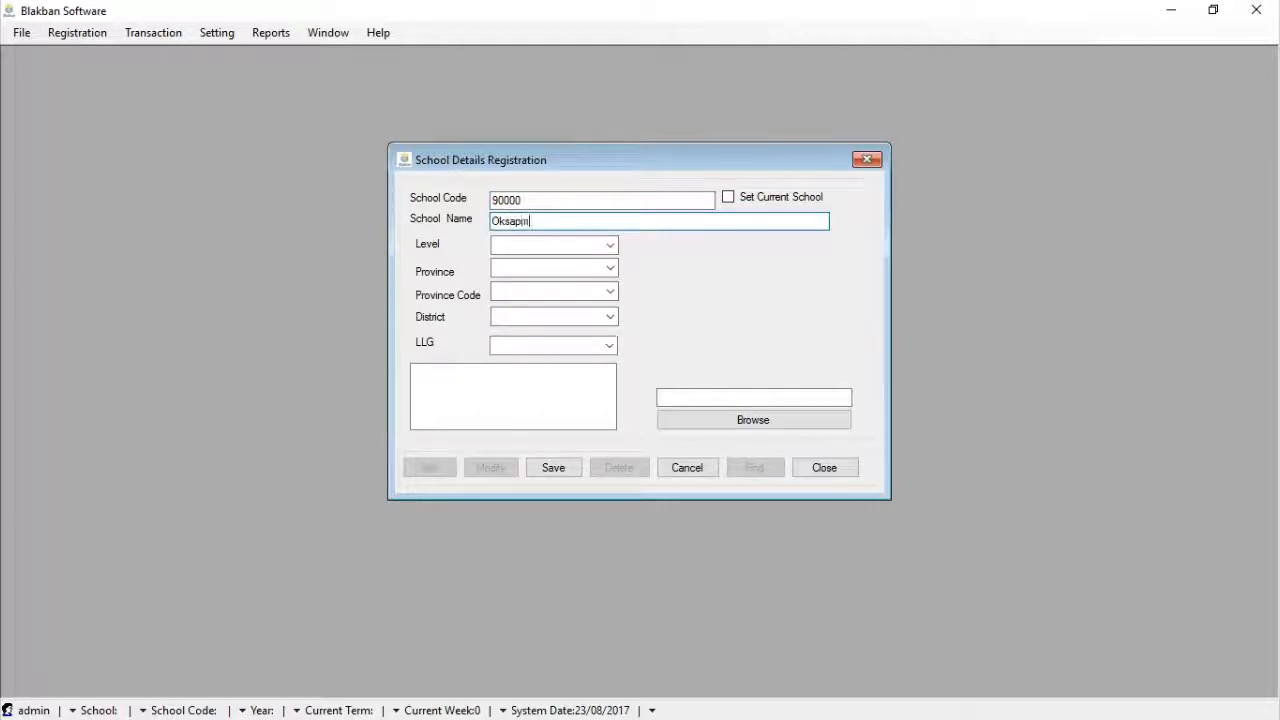
type(" High School")
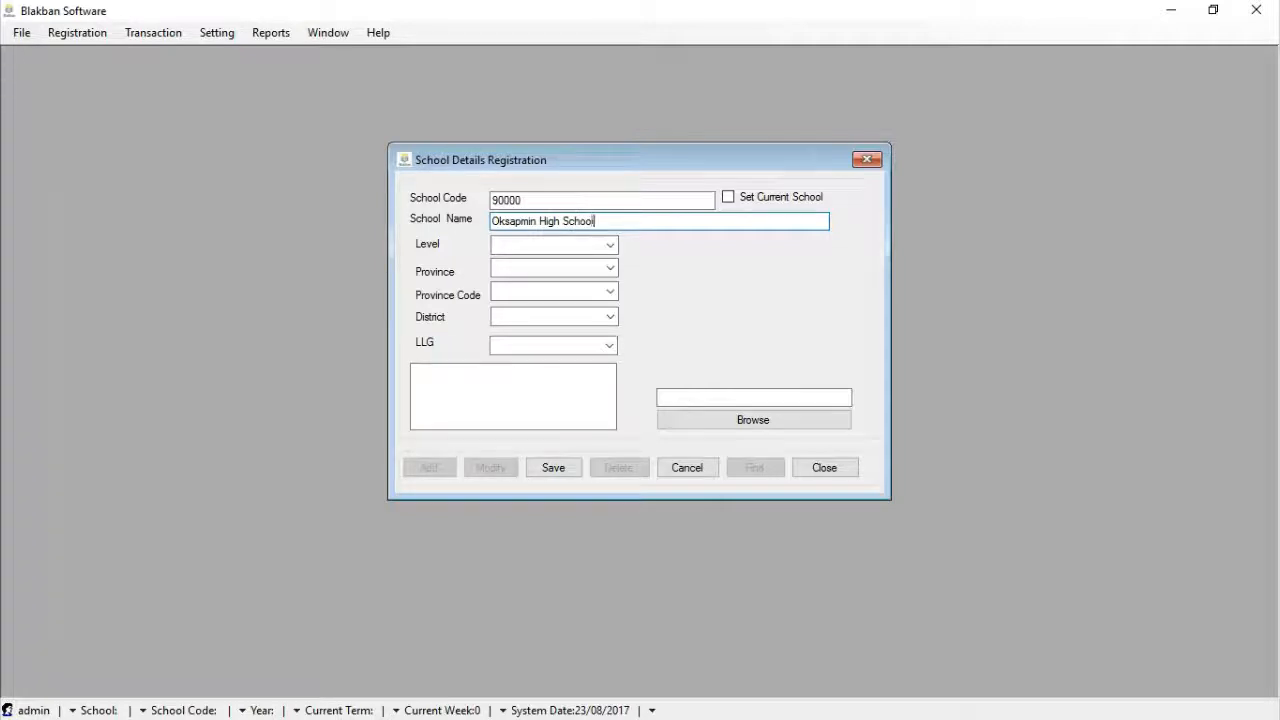
Set level 7, province West Sepik, province code 15, district Telefomin, LLG Telefomin Rural
left_click(609, 246)
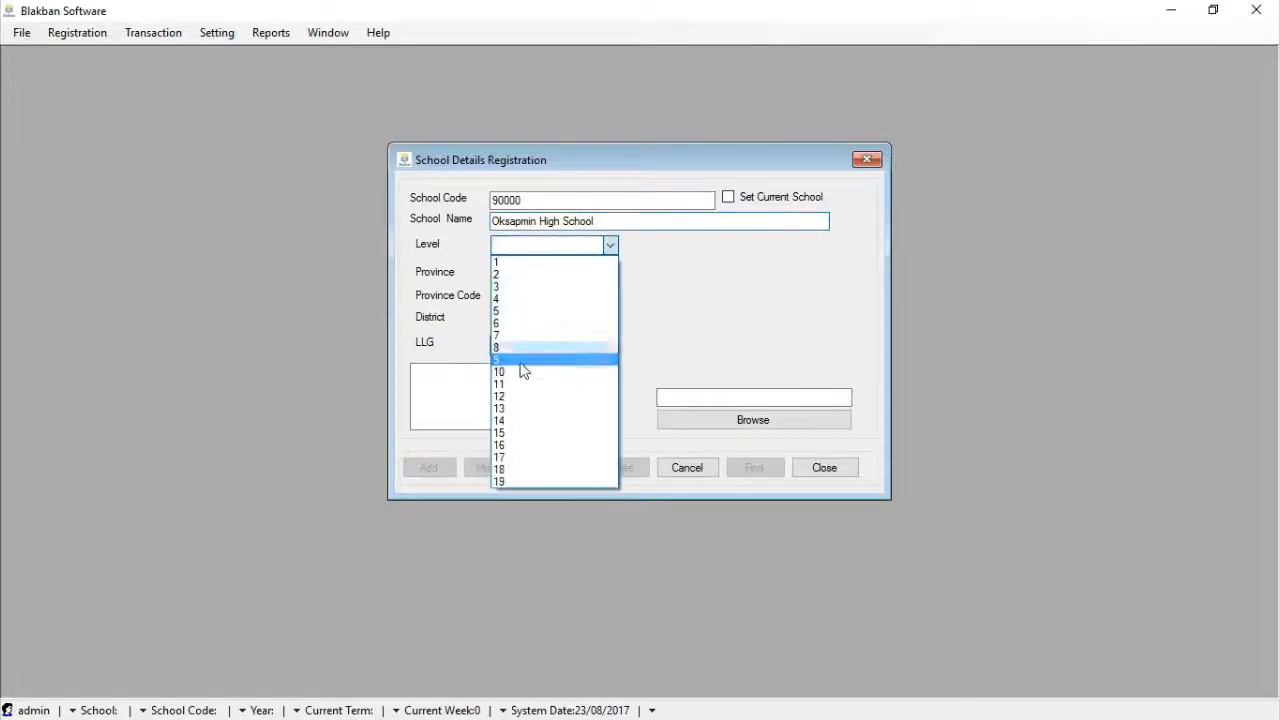
left_click(530, 344)
left_click(609, 269)
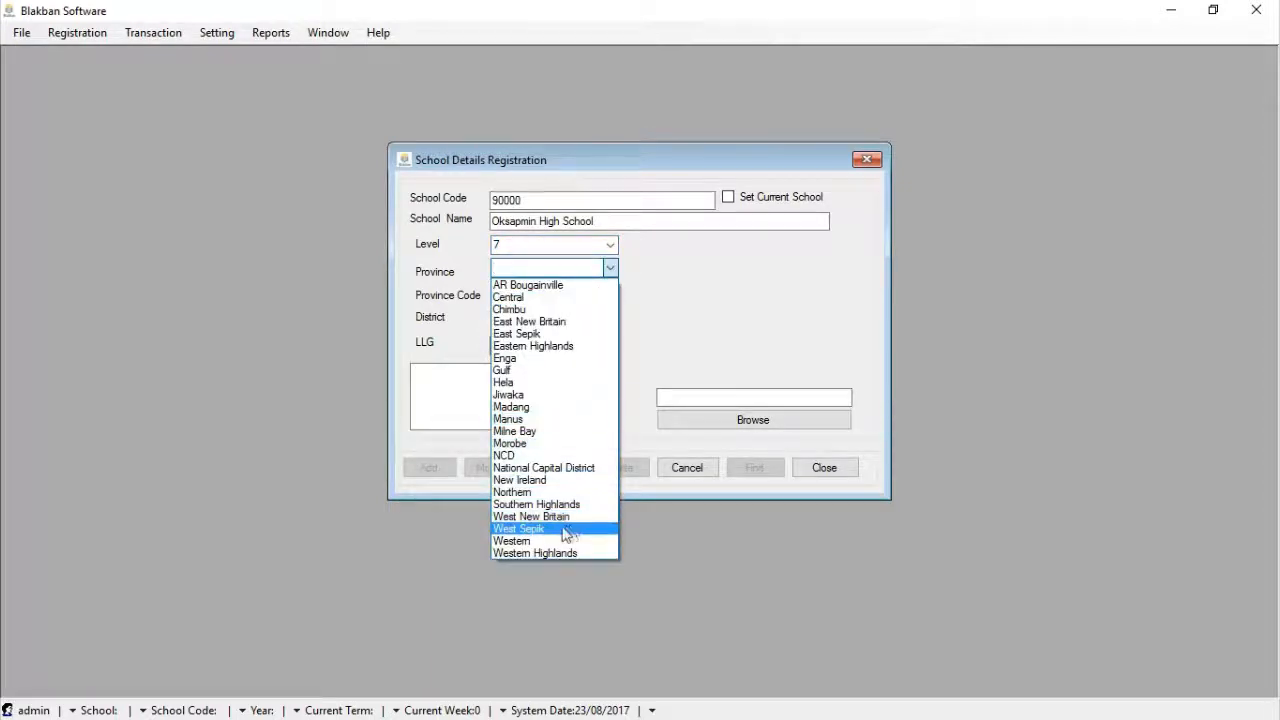
left_click(567, 529)
left_click(612, 293)
left_click(609, 296)
left_click(608, 297)
left_click(604, 312)
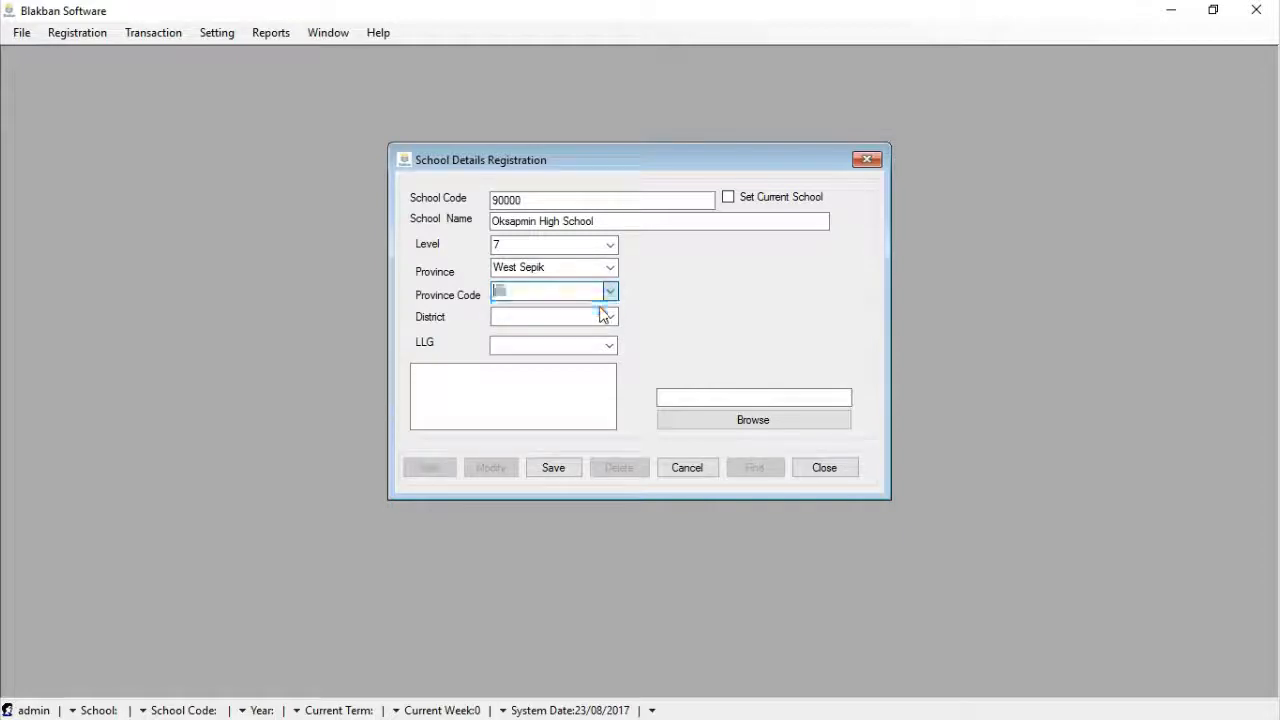
left_click(609, 316)
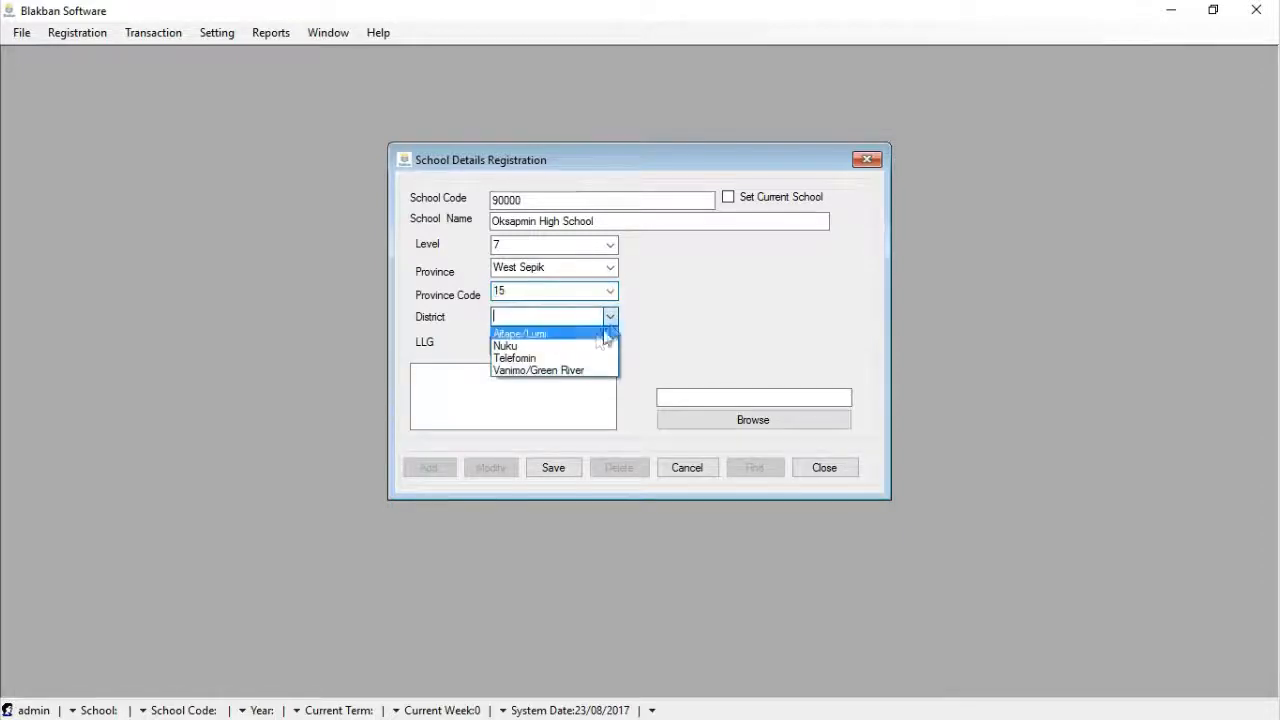
left_click(542, 360)
left_click(609, 346)
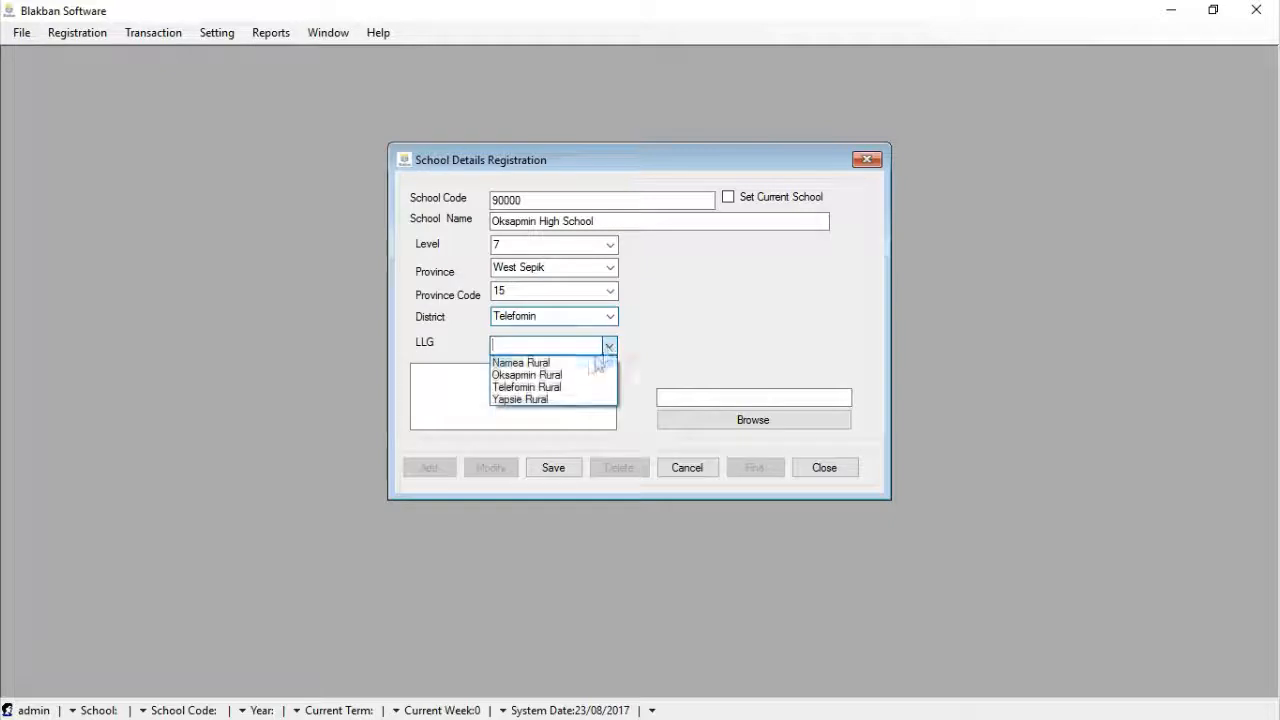
left_click(558, 391)
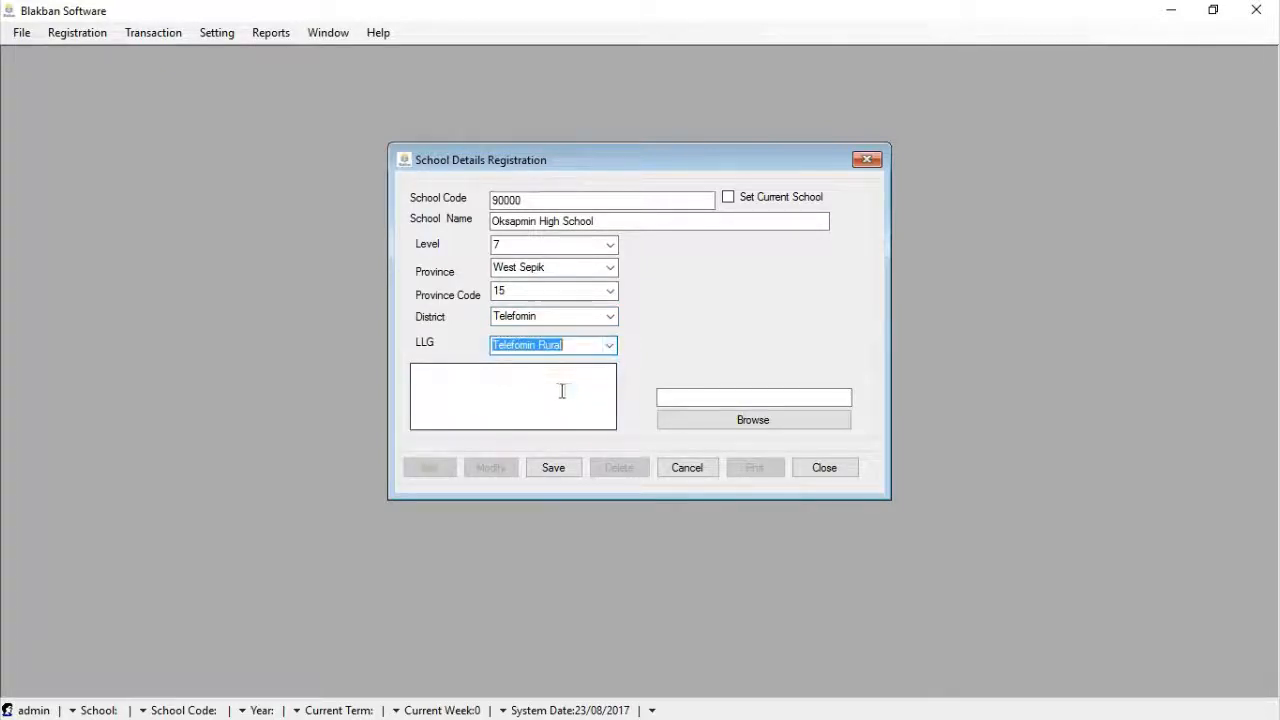
Enter the school's postal address and correct its misspelled ending
left_click(567, 391)
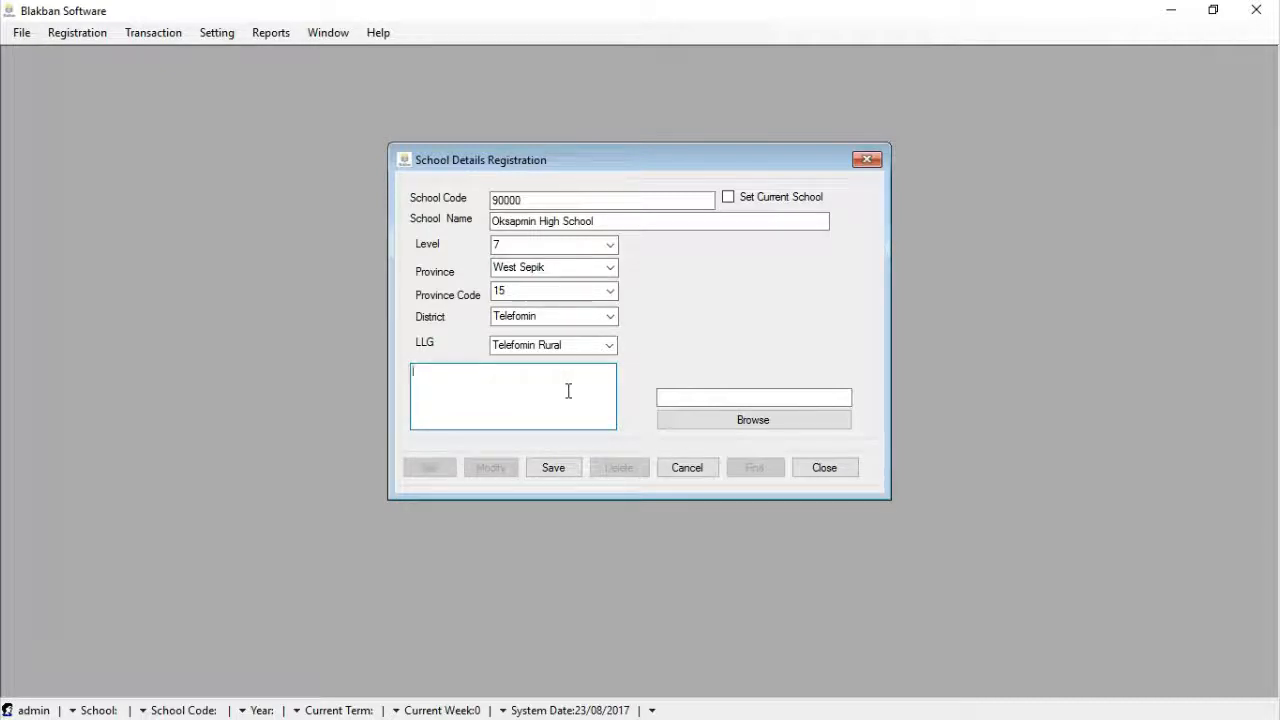
type("PO Box 201")
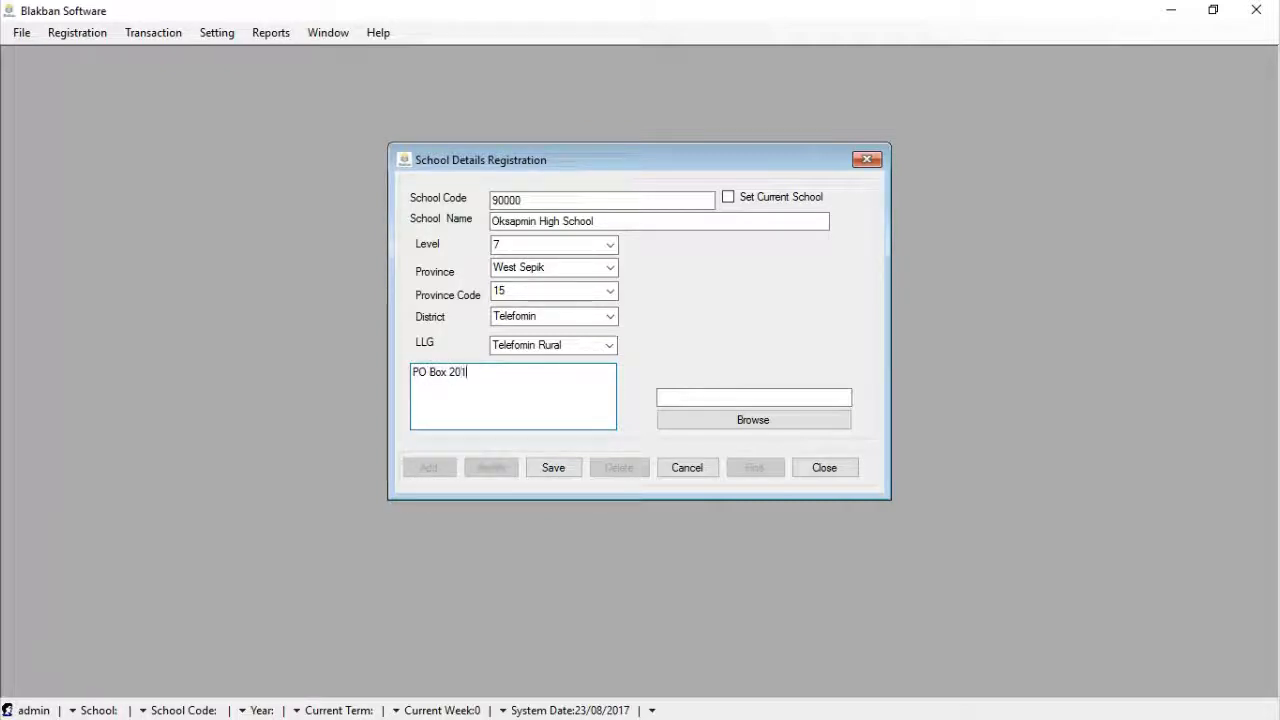
type("7 Oksa")
type("pmin")
type(" Sand")
type("uan")
key("BackSpace")
key("BackSpace")
key("BackSpace")
key("BackSpace")
type("aun Prov")
type("ince")
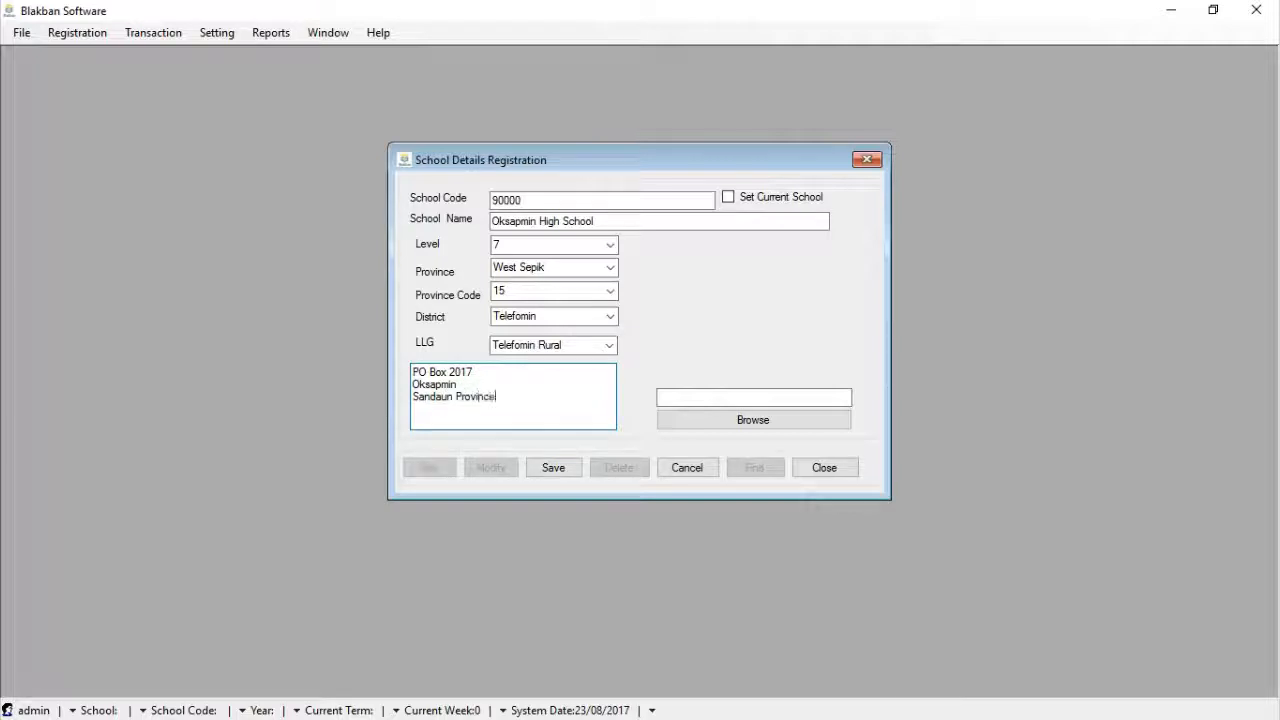
Browse for a school image file, then cancel without choosing one
left_click(725, 397)
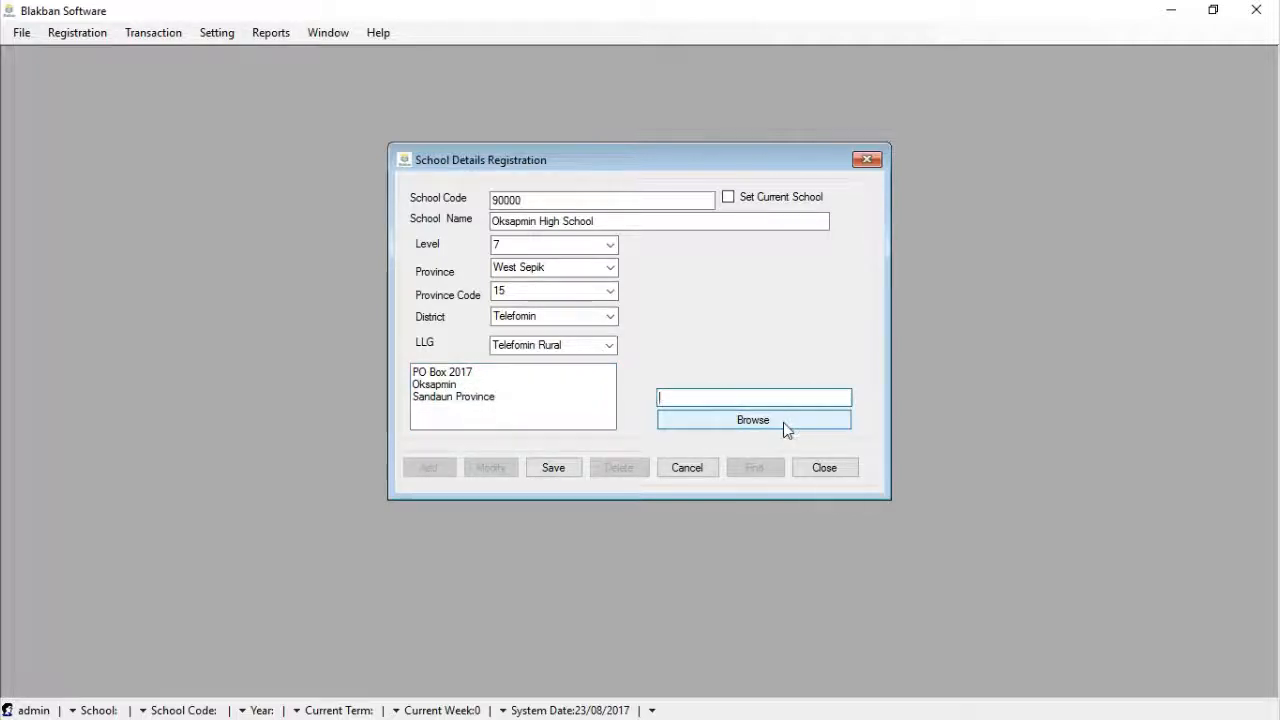
left_click(783, 422)
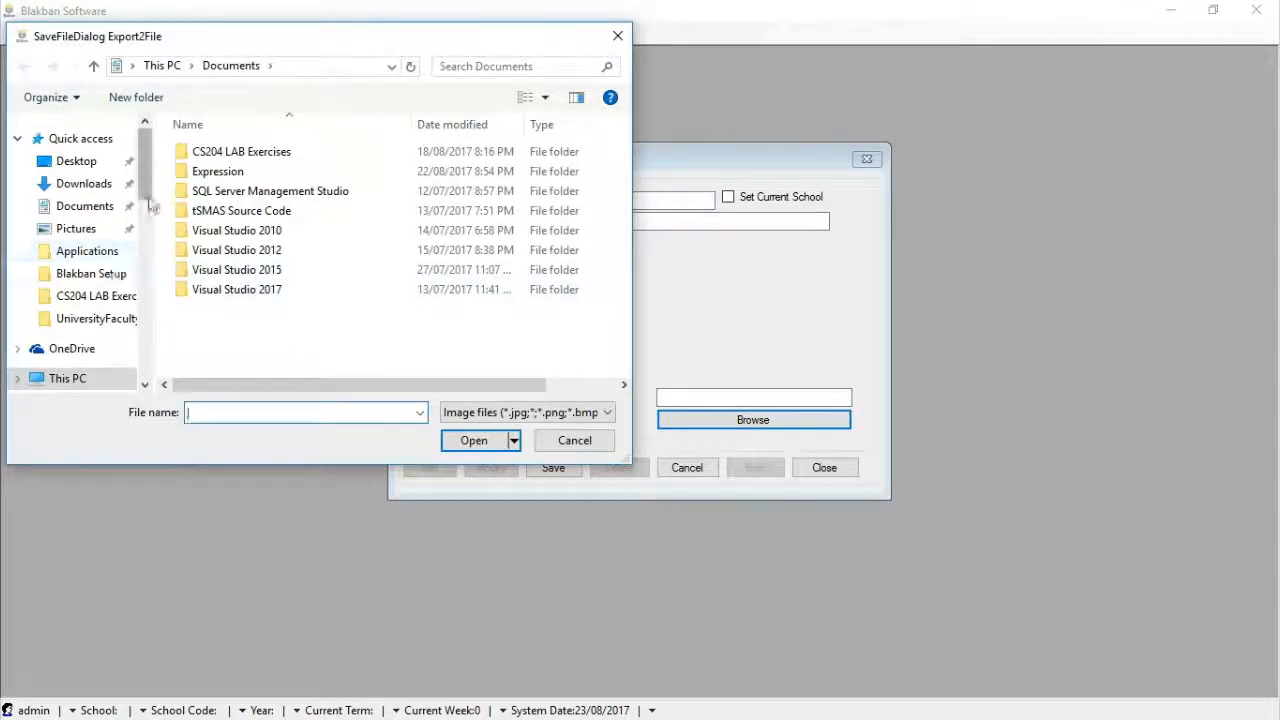
left_click_drag(148, 191, 154, 268)
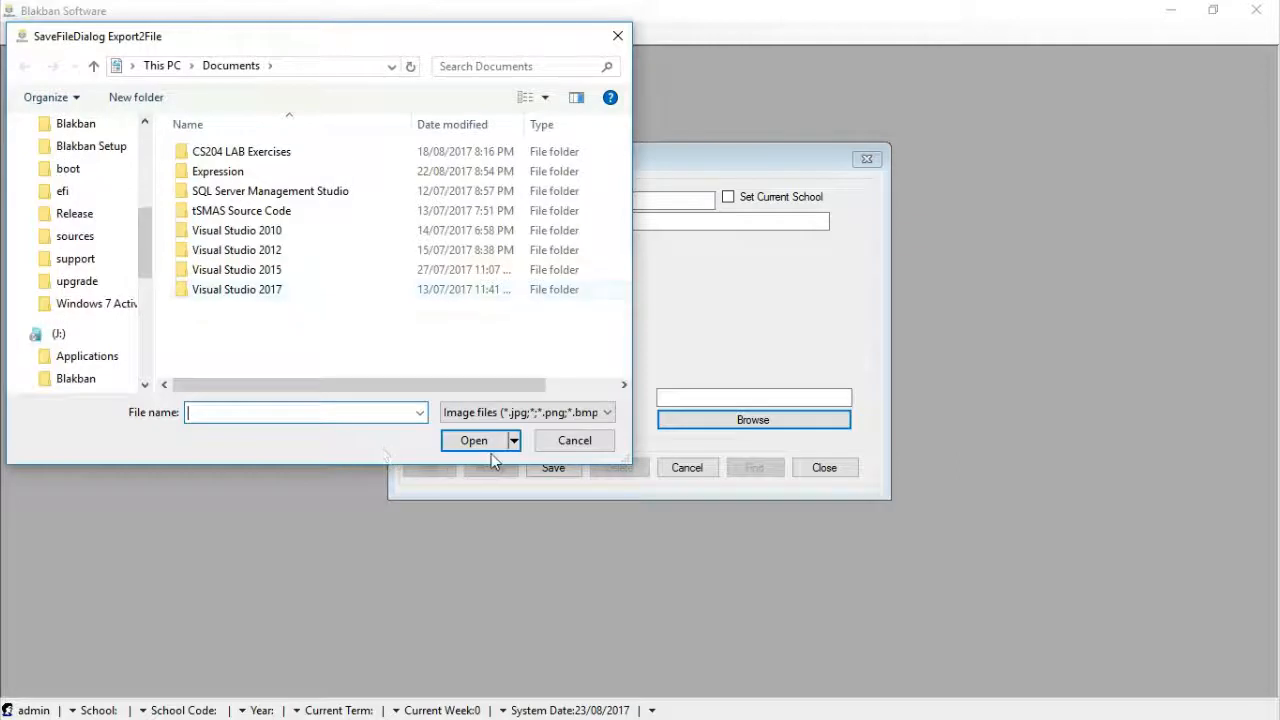
left_click(562, 442)
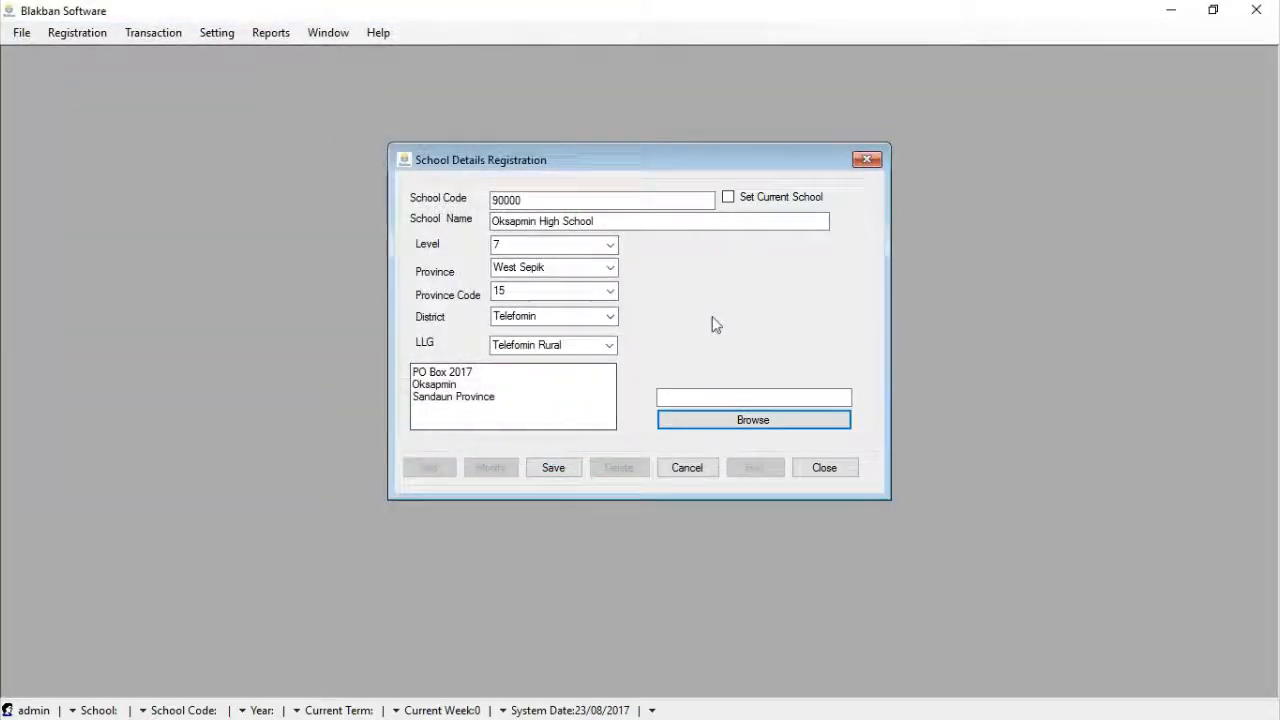
Mark Oksapmin High School as current school, save and confirm, then close the form
left_click(727, 196)
left_click(622, 216)
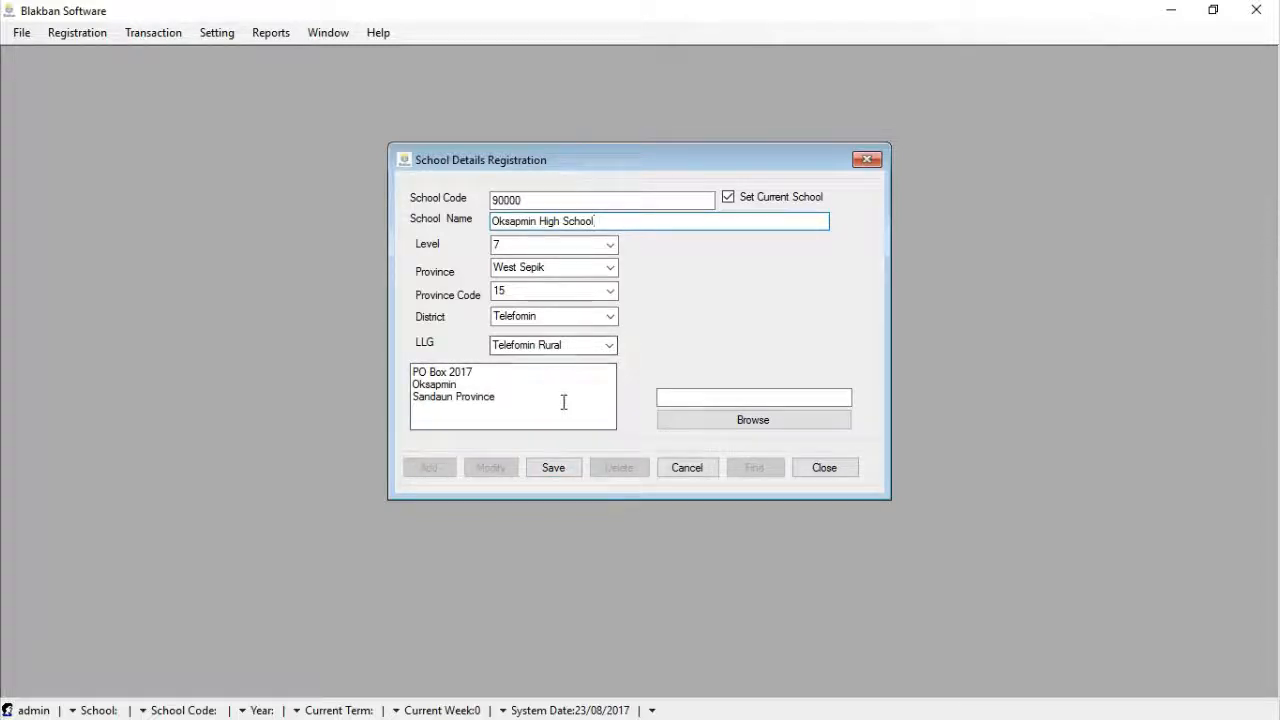
left_click(556, 468)
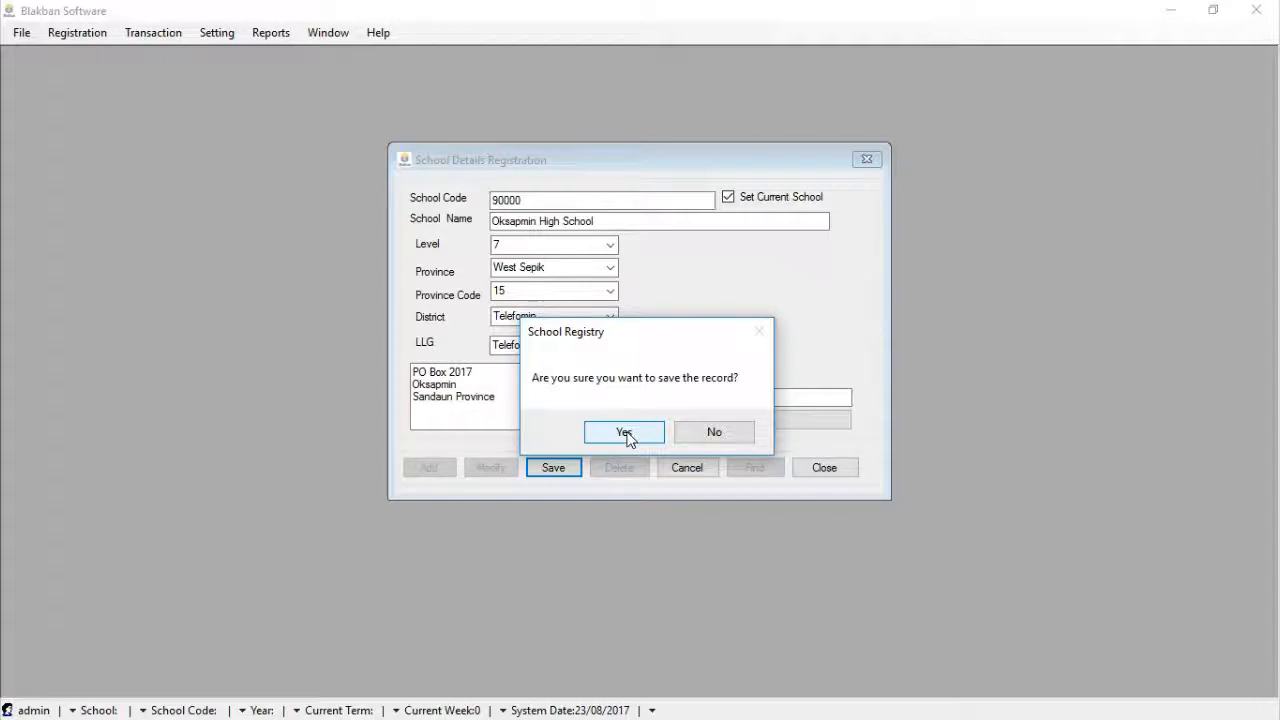
left_click(624, 433)
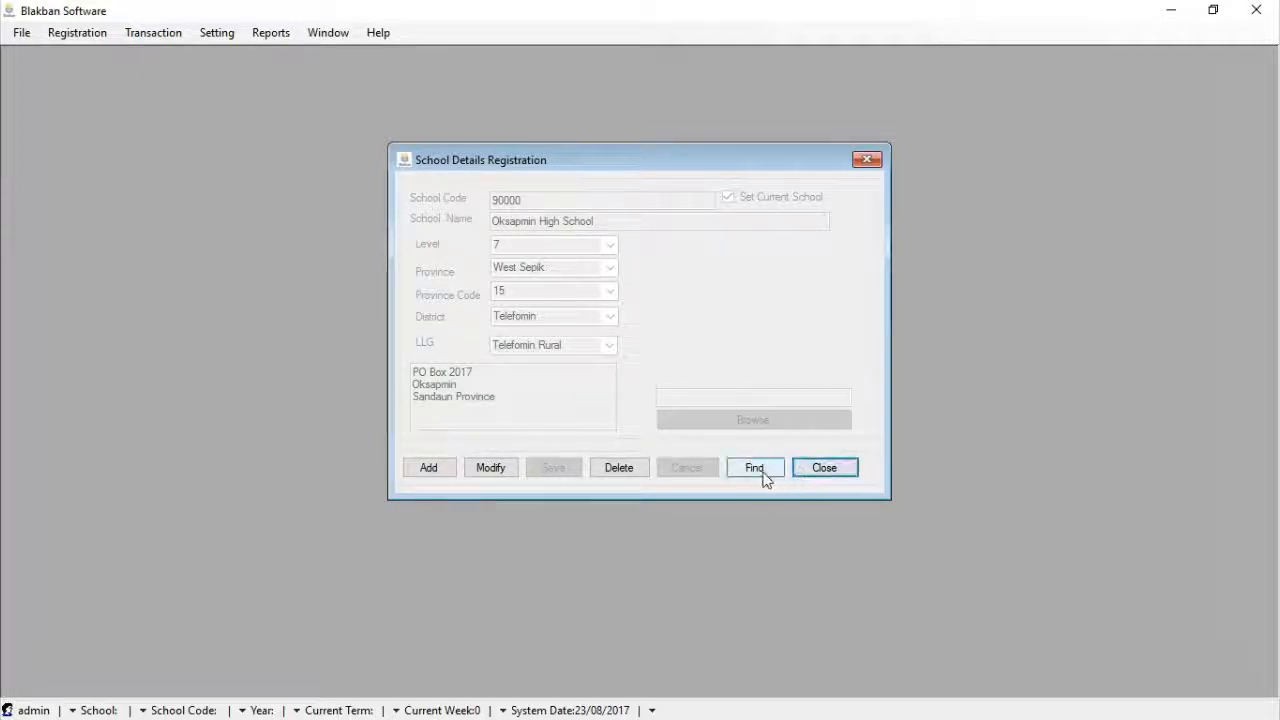
left_click(826, 470)
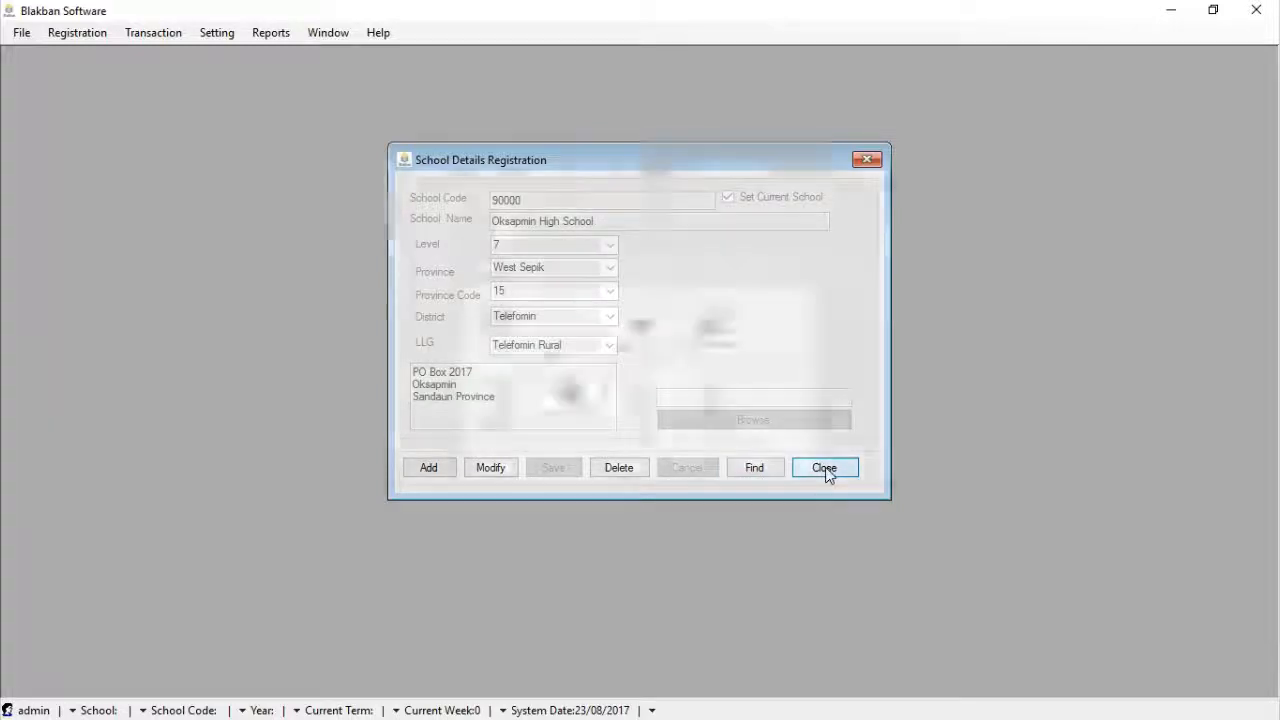
Log out and log back in as administrator so school 90000 becomes active
left_click(24, 36)
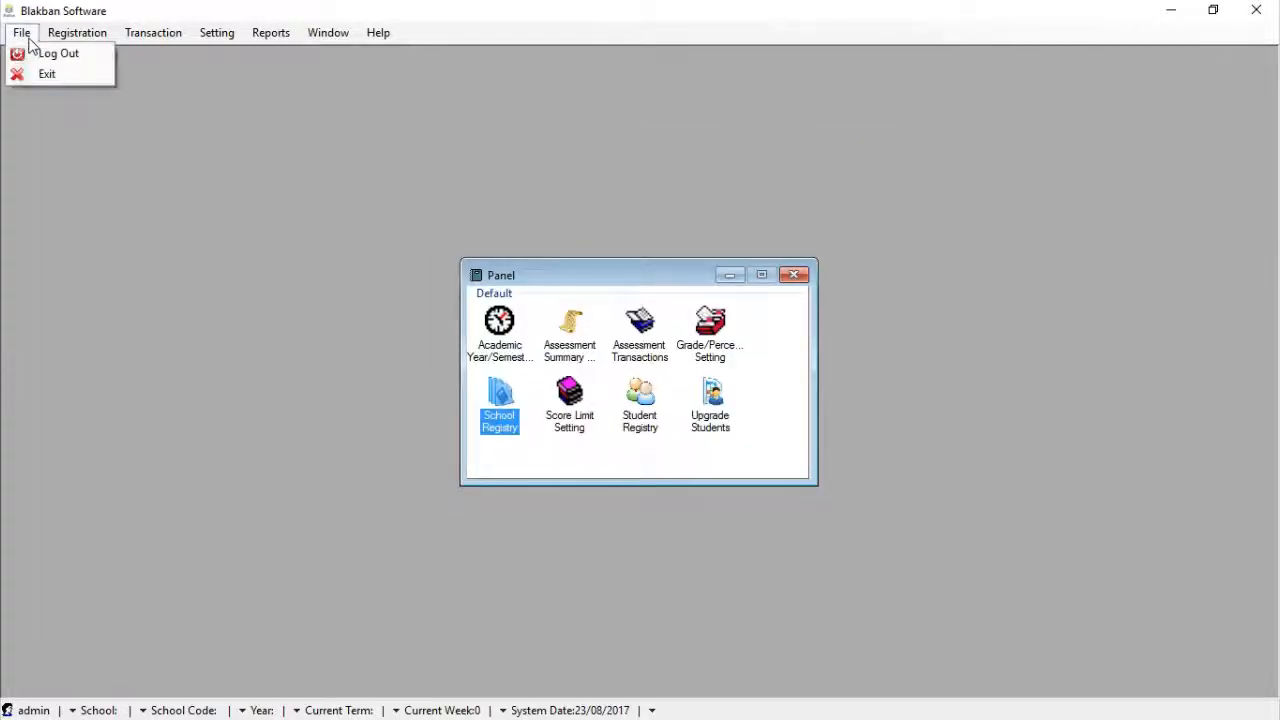
left_click(40, 58)
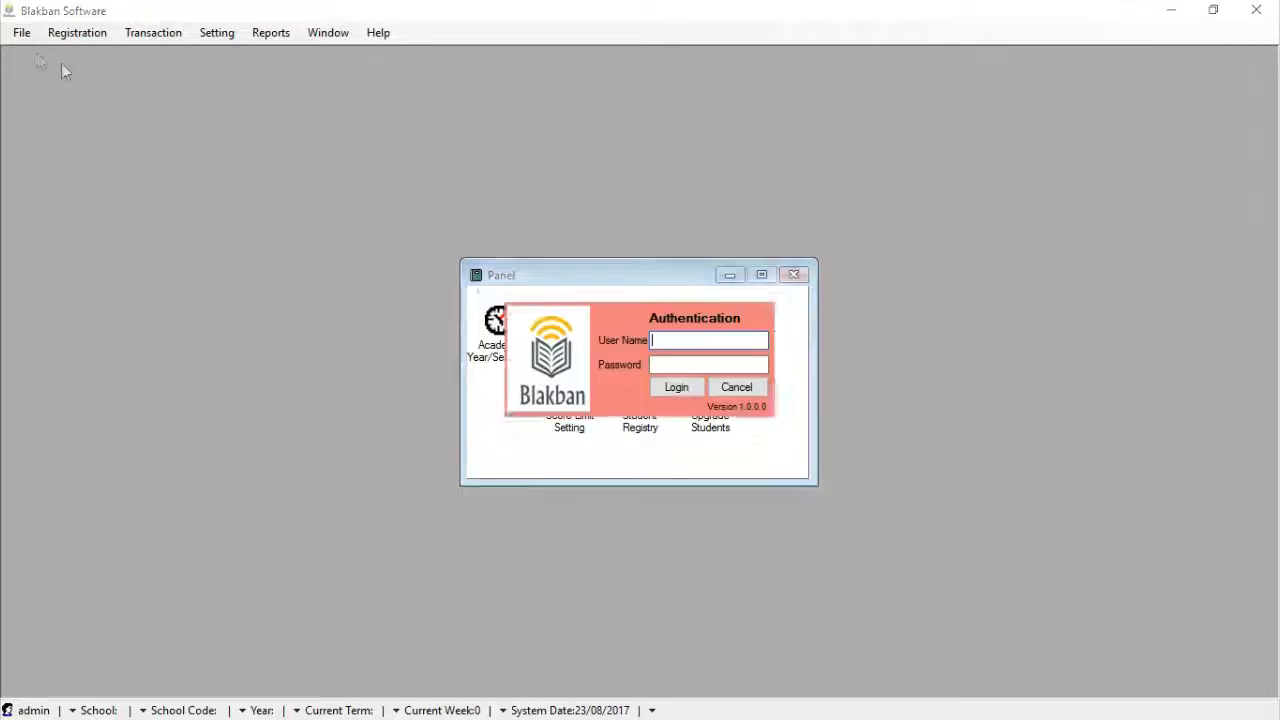
type("admin")
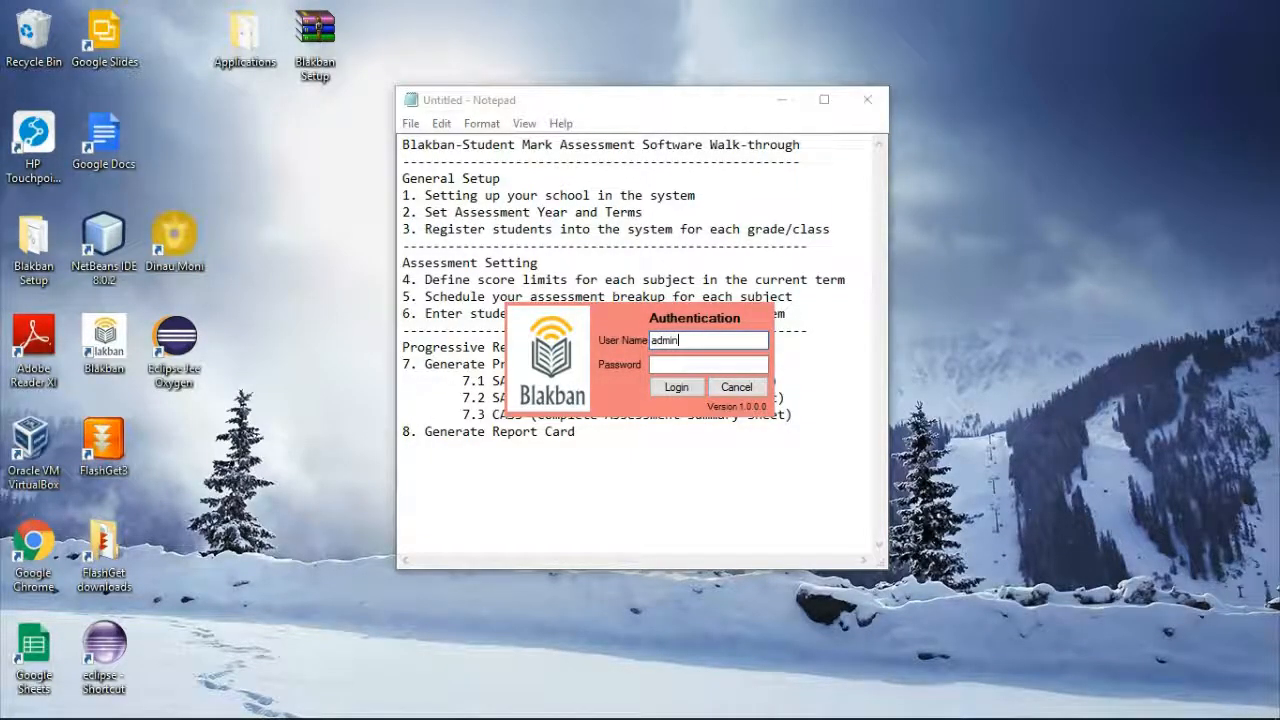
left_click(674, 390)
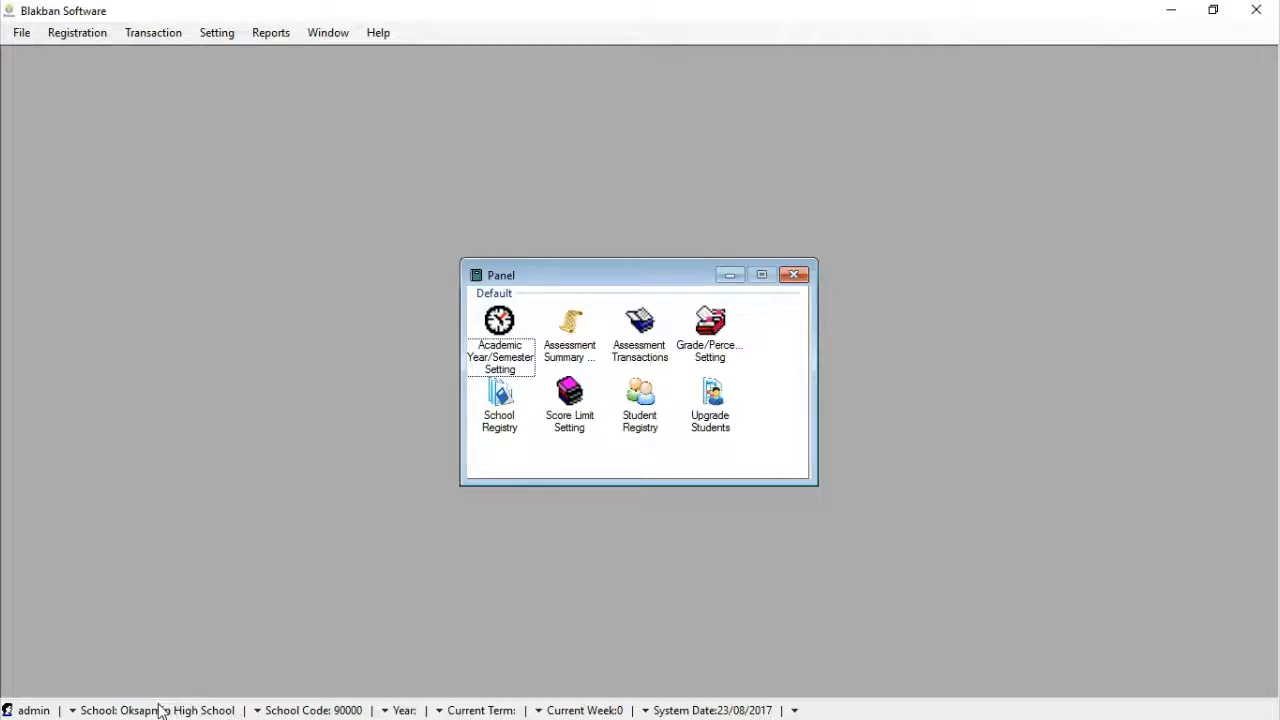
left_click(498, 428)
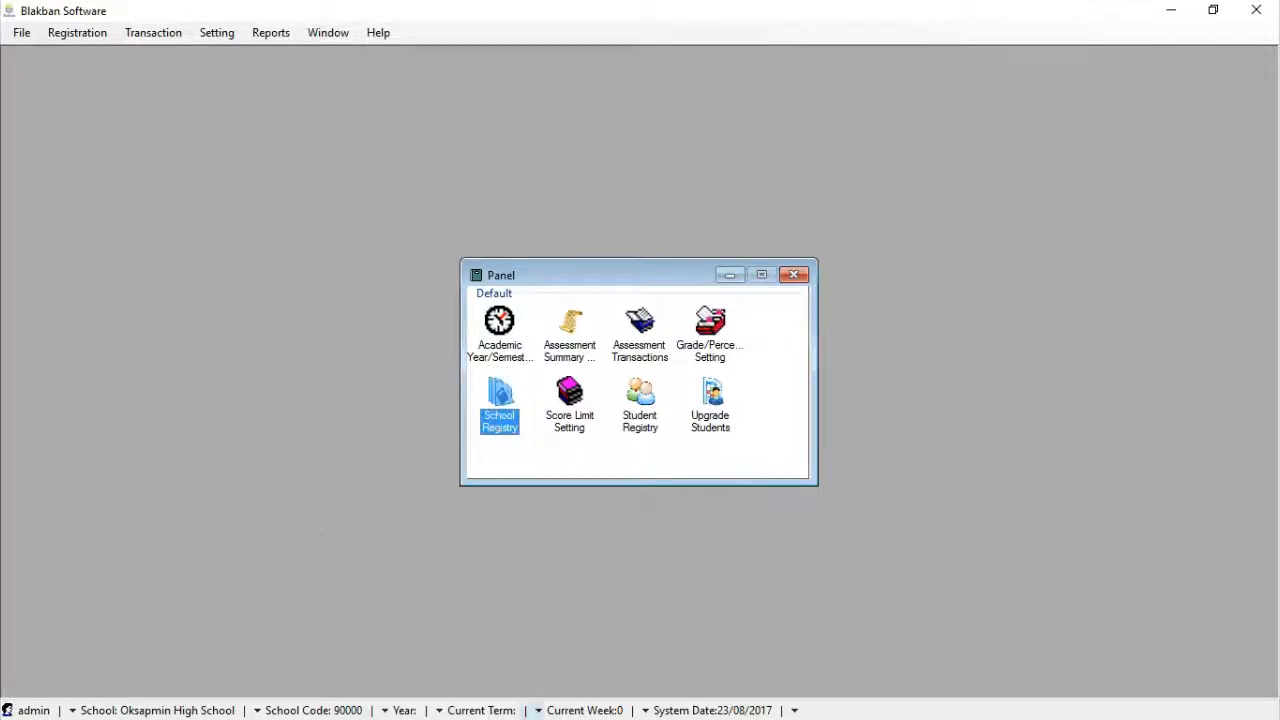
left_click(509, 340)
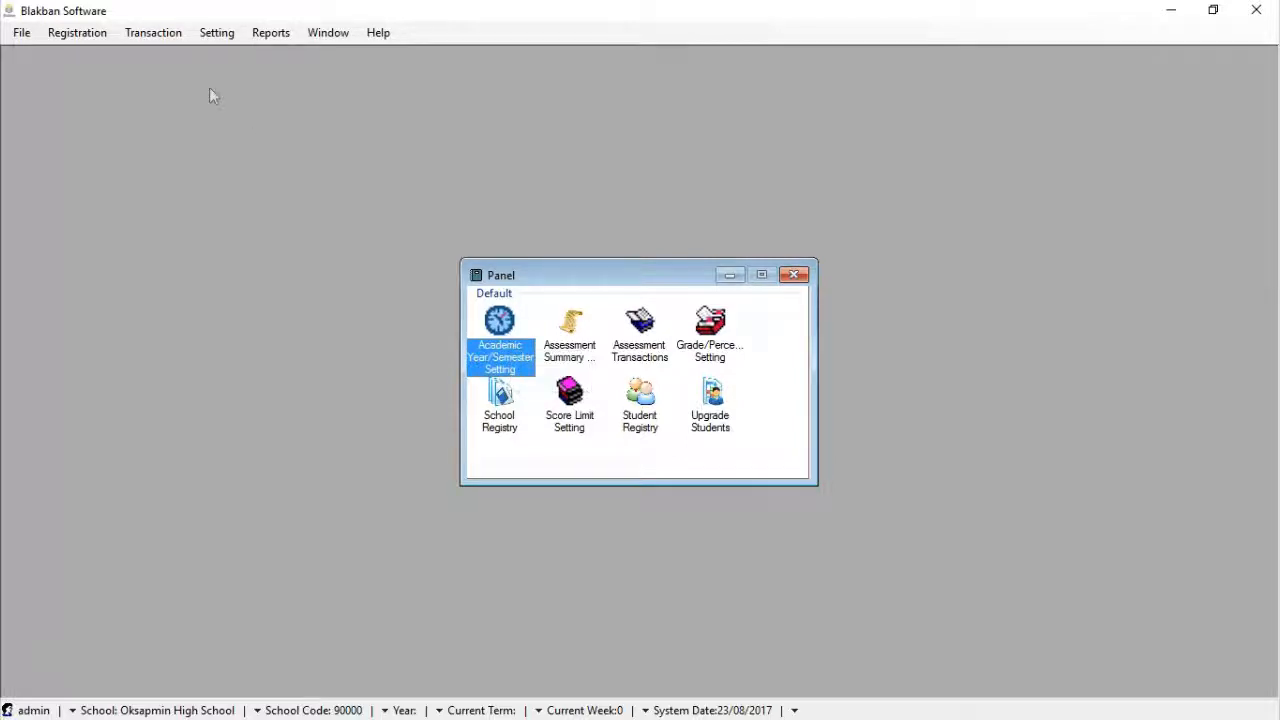
left_click(52, 33)
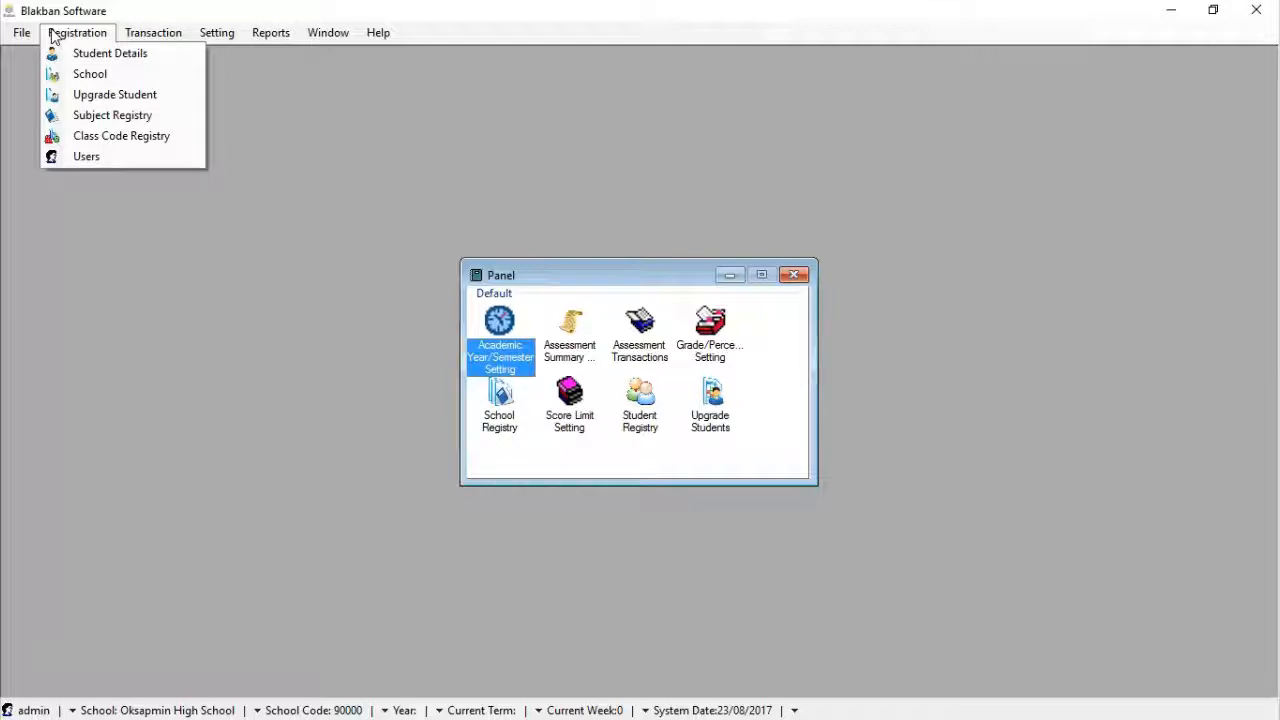
mouse_move(214, 37)
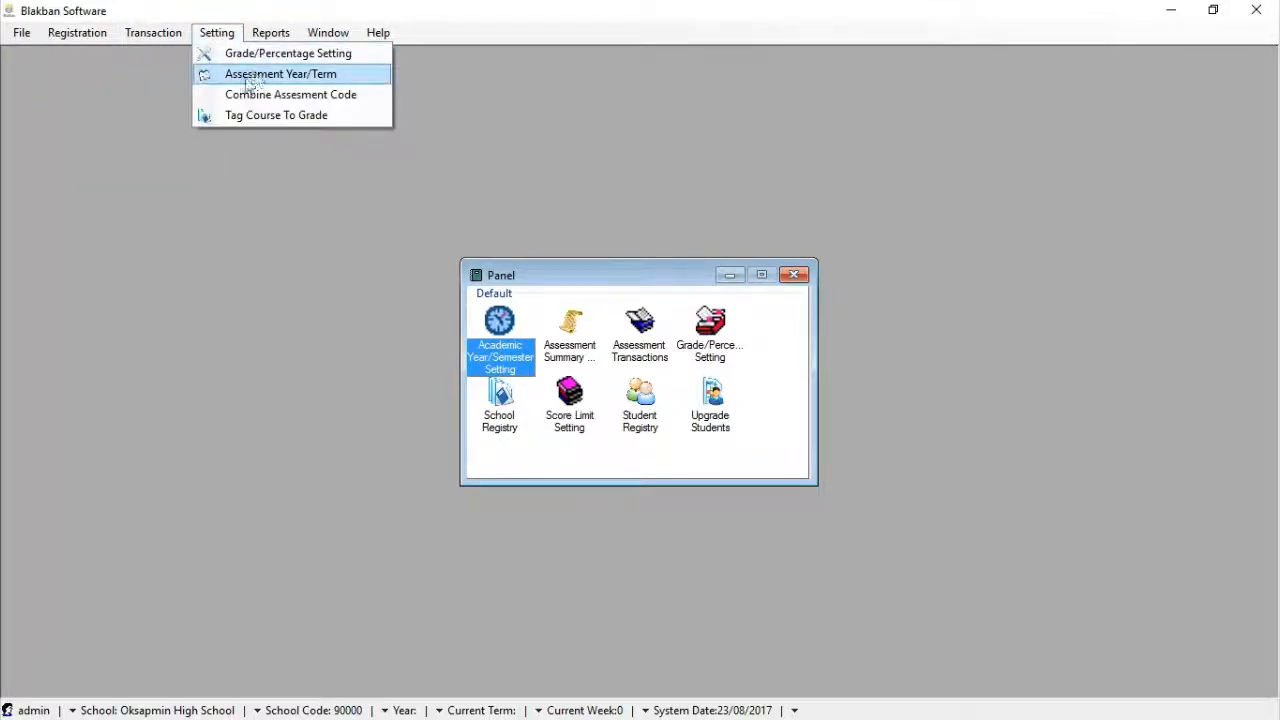
Open Assessment Year/Term settings and add a new entry for Term 1
left_click(328, 80)
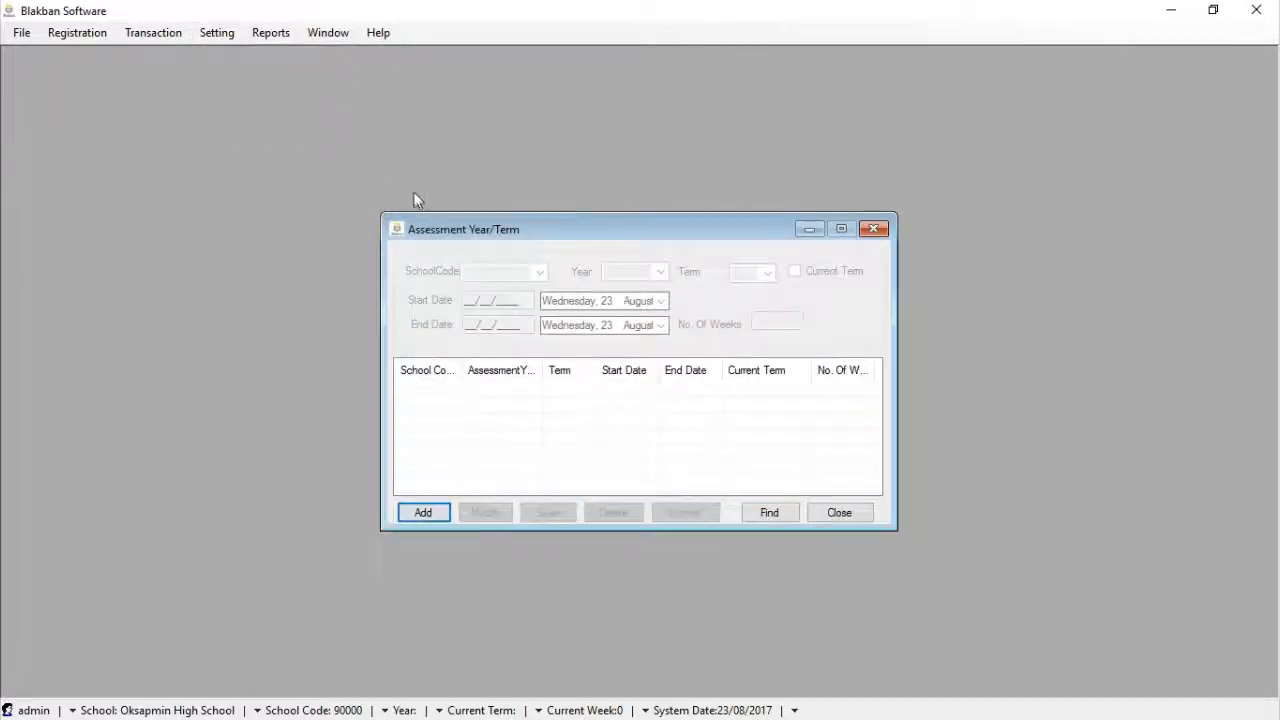
left_click_drag(630, 229, 685, 198)
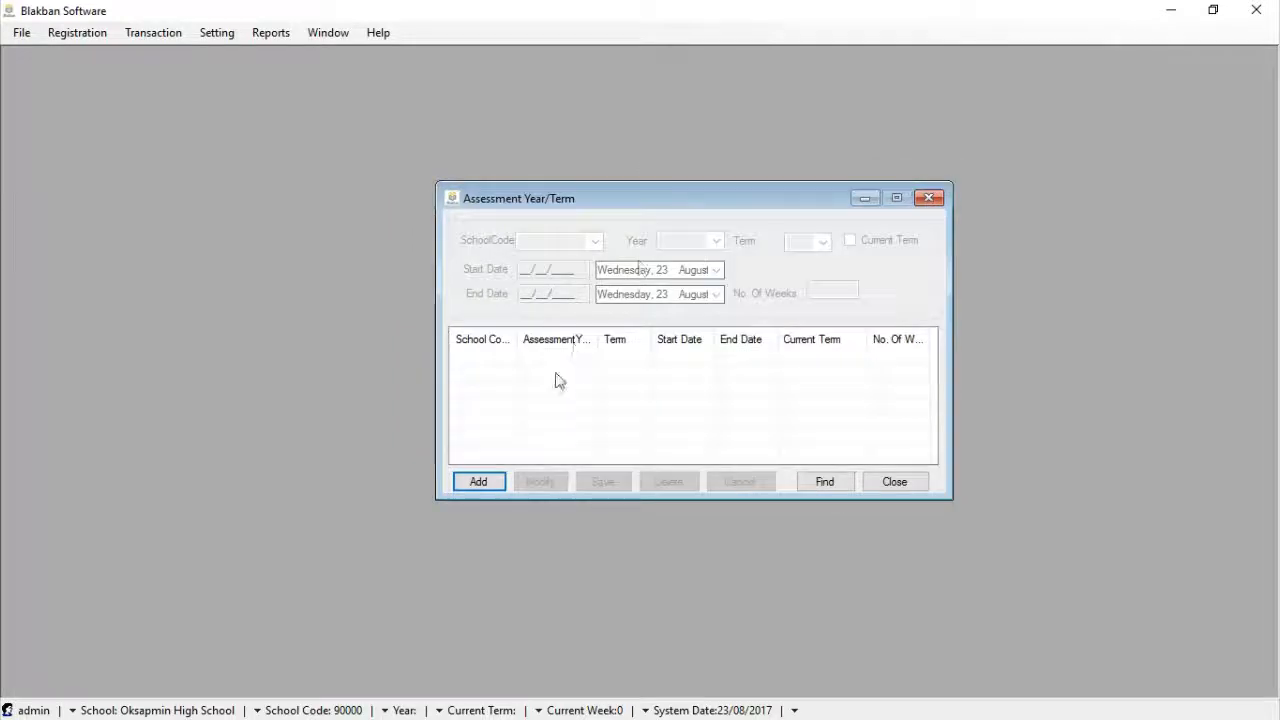
left_click(479, 481)
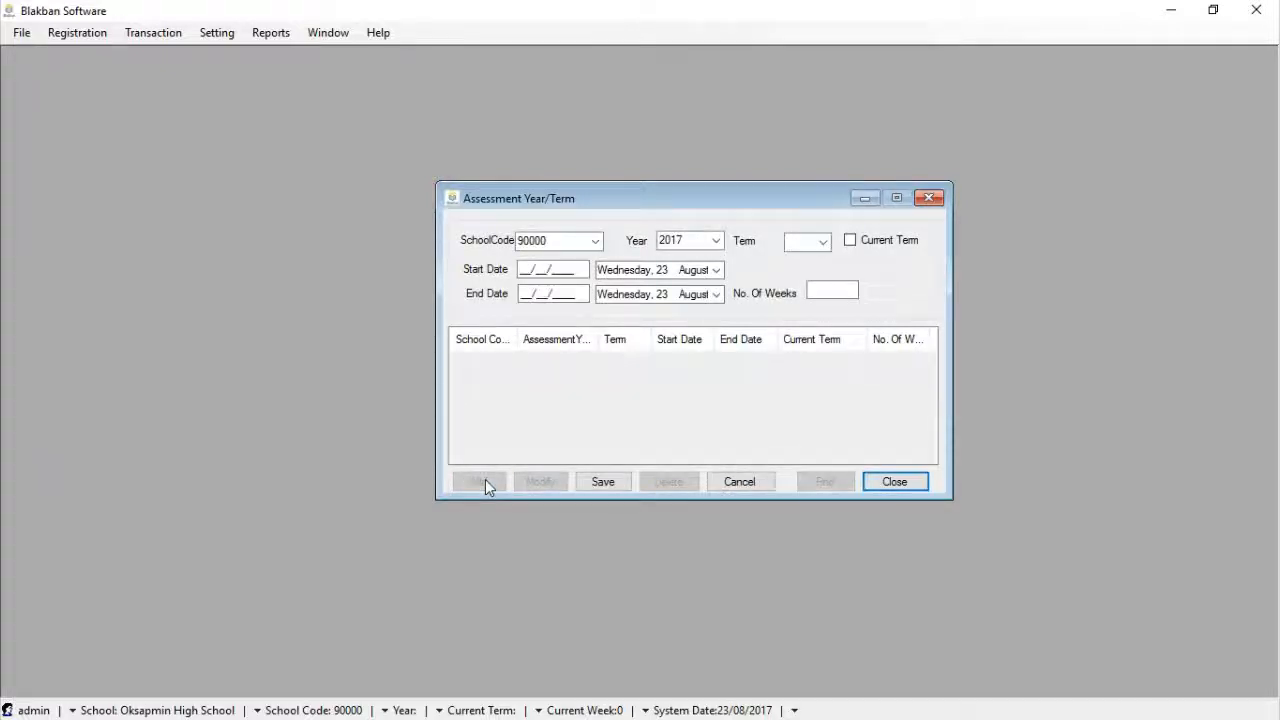
left_click(824, 242)
left_click(808, 261)
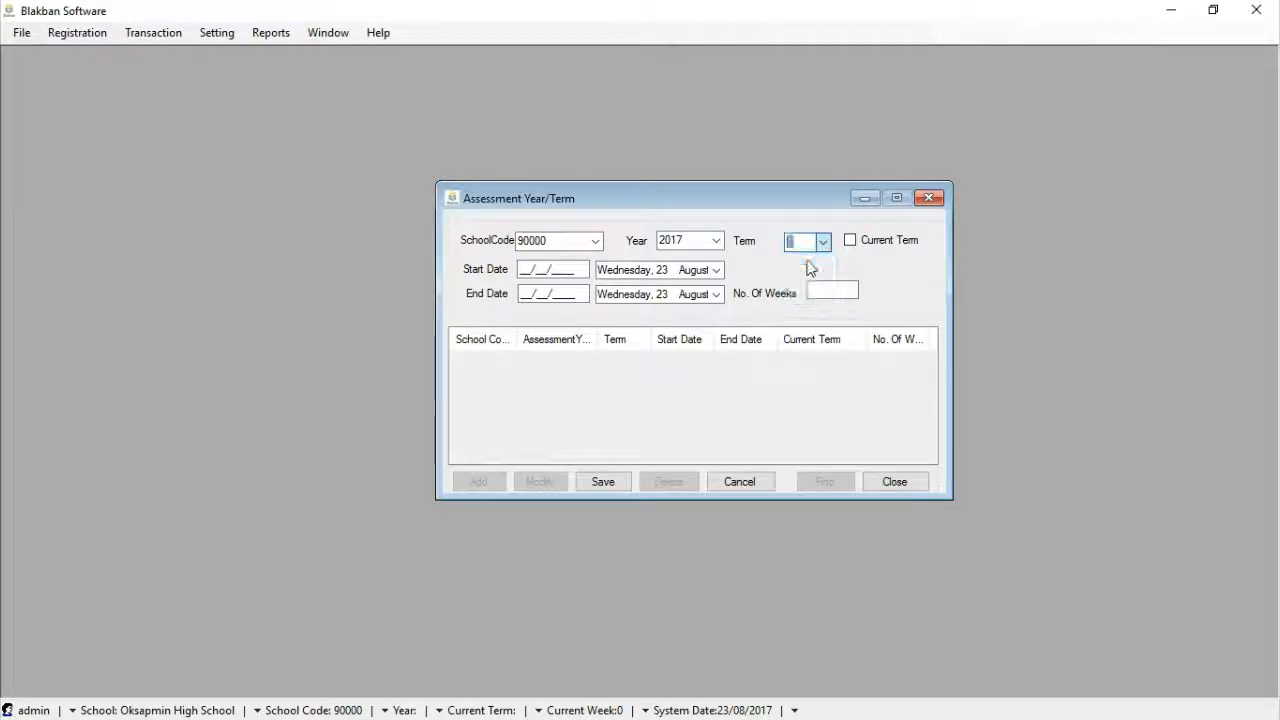
Set the term start date to 30/01/2017
left_click(717, 271)
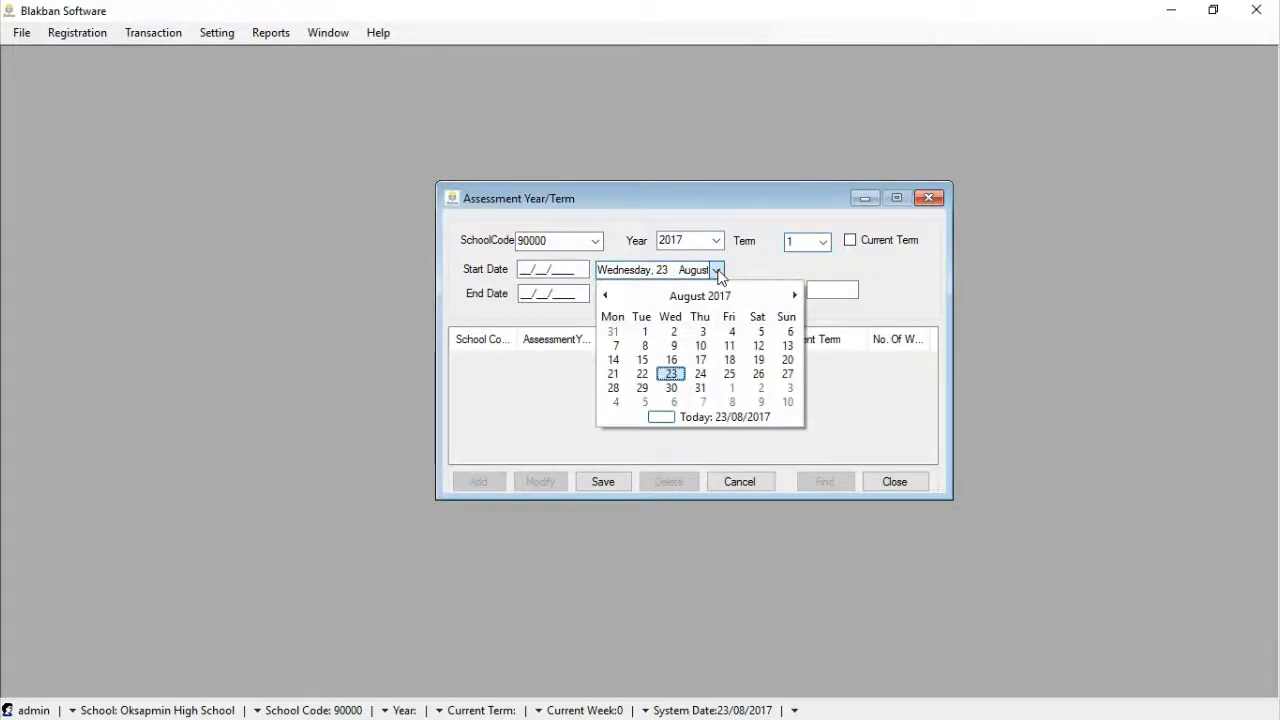
left_click(605, 296)
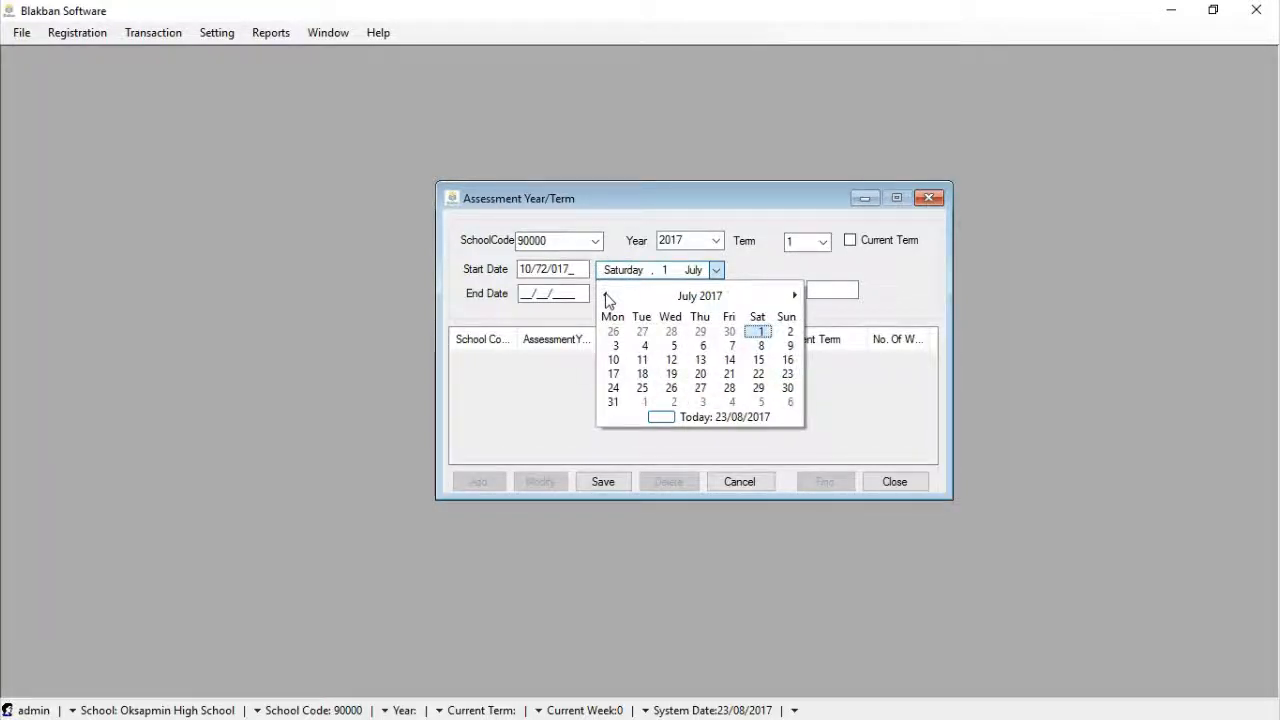
left_click(605, 296)
left_click(605, 296)
left_click(605, 296)
left_click(605, 296)
left_click(605, 296)
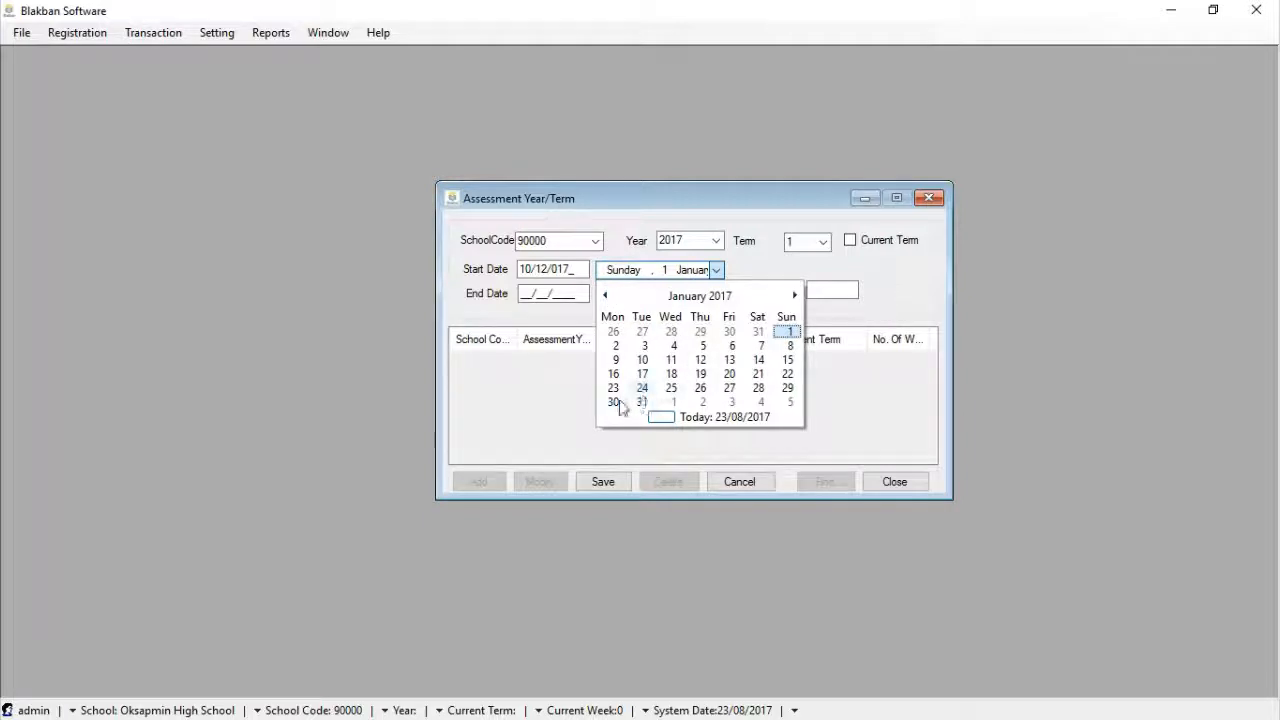
left_click(623, 402)
Set the end date to 13/04/2017 (12 weeks) and mark it as the current term
left_click(716, 294)
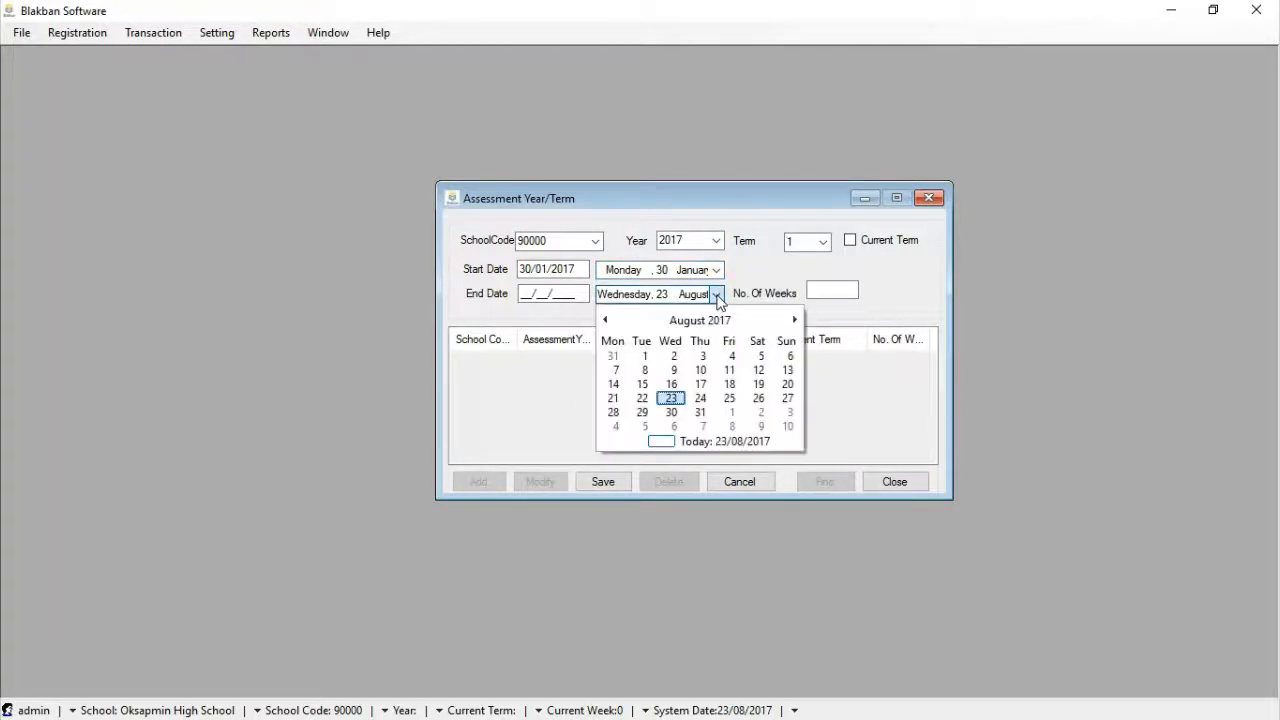
left_click(604, 320)
left_click(604, 320)
left_click(604, 320)
left_click(604, 320)
left_click(604, 320)
left_click(604, 320)
left_click(797, 320)
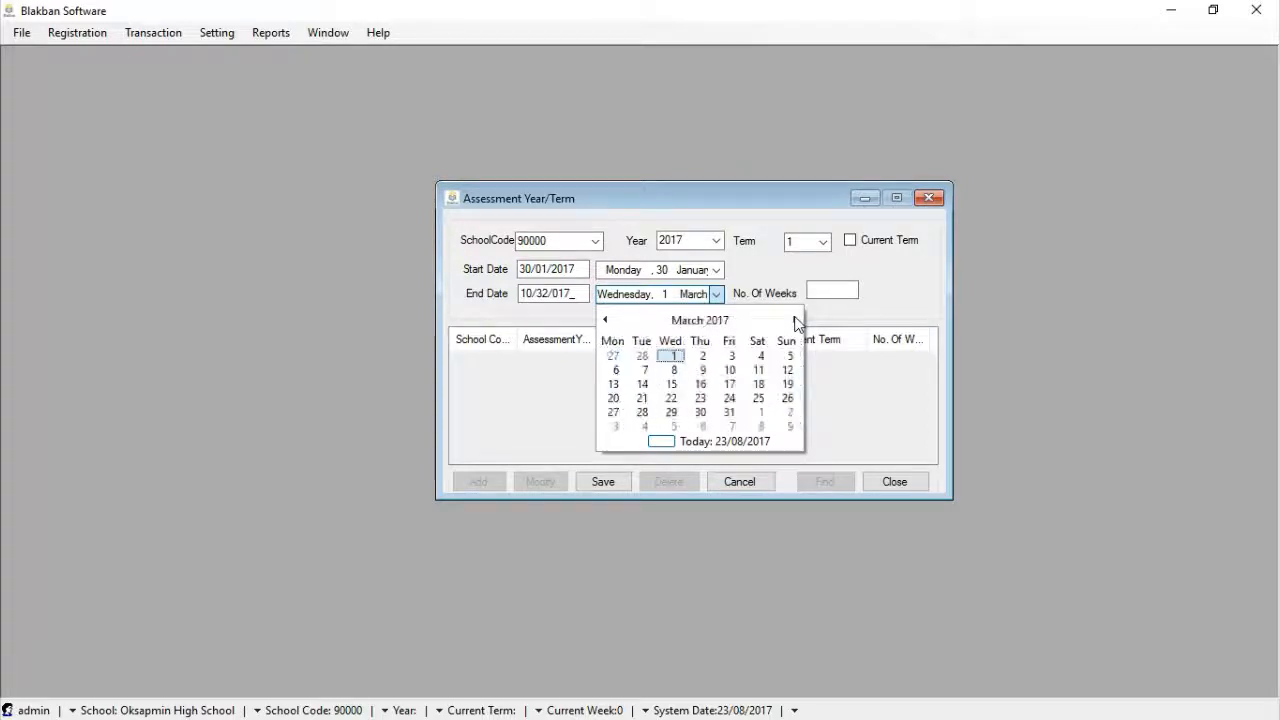
left_click(796, 320)
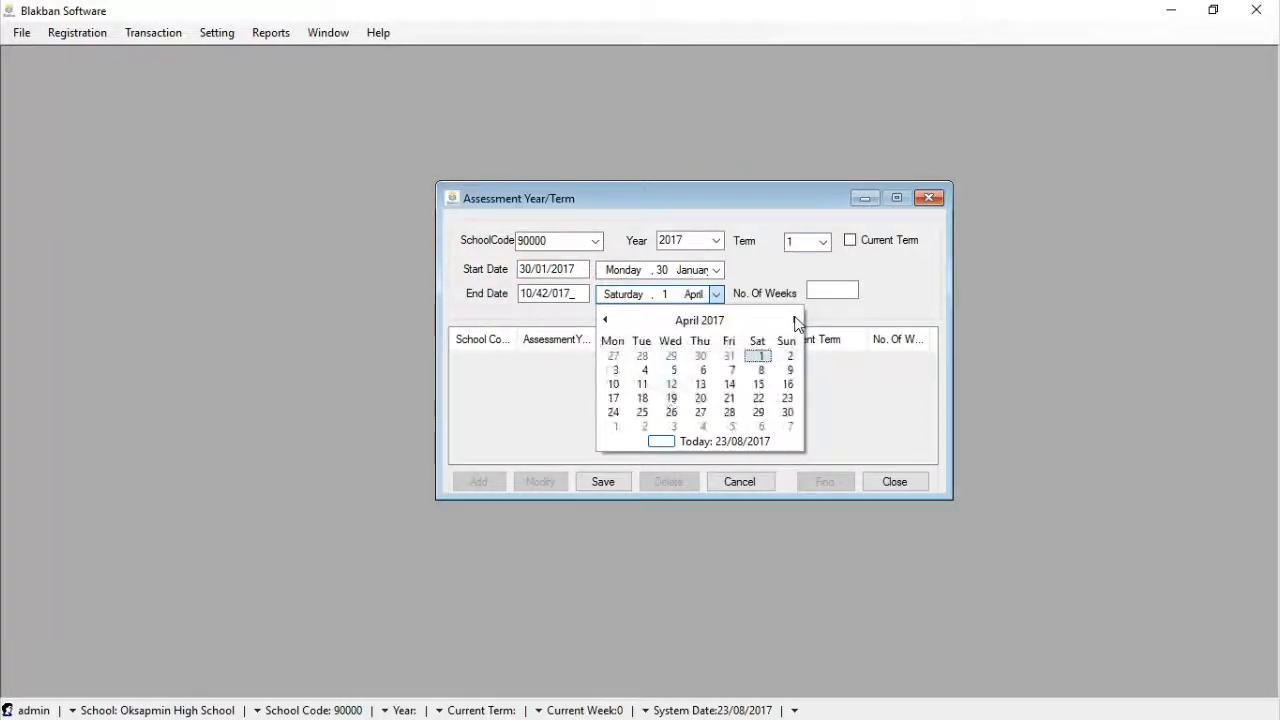
left_click(702, 386)
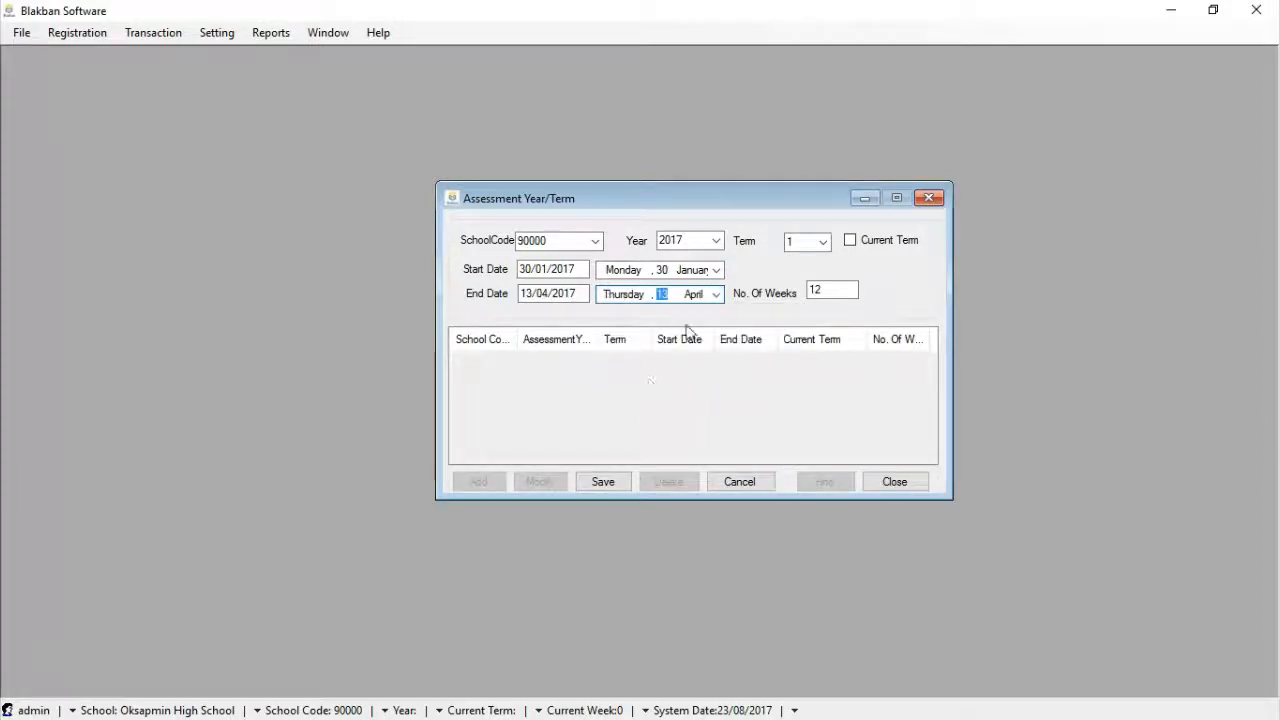
left_click(845, 290)
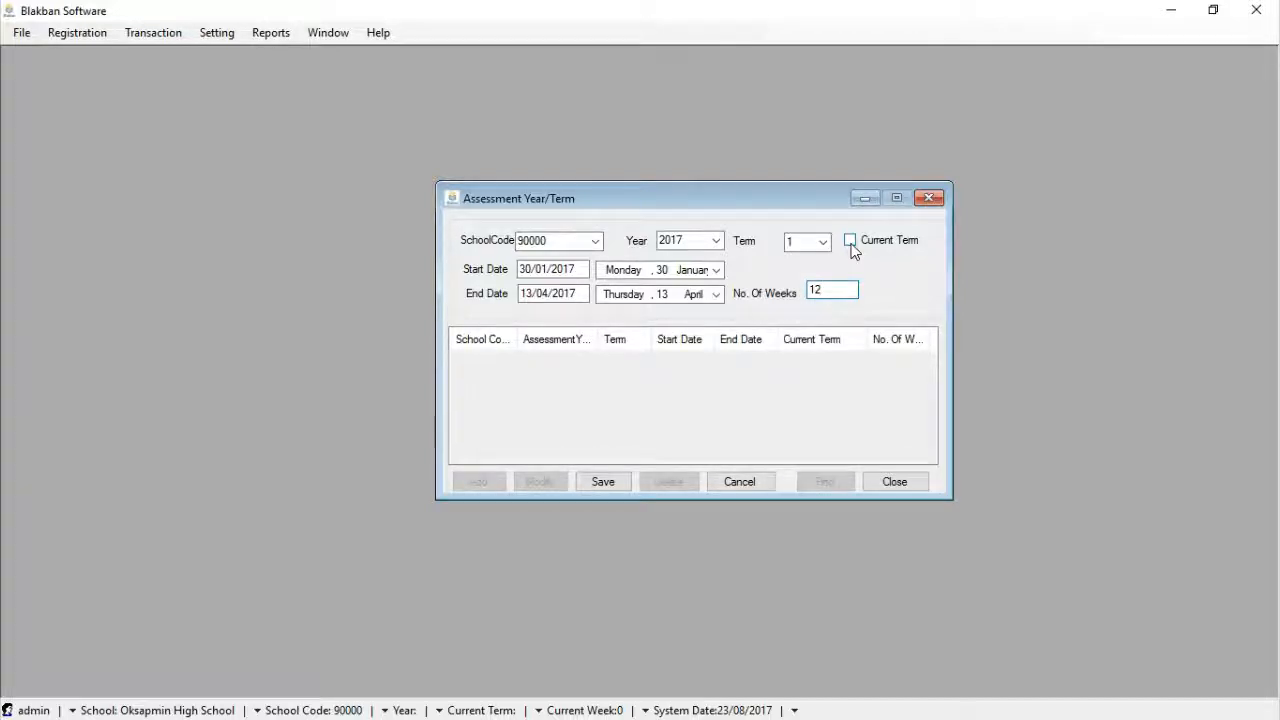
left_click(850, 242)
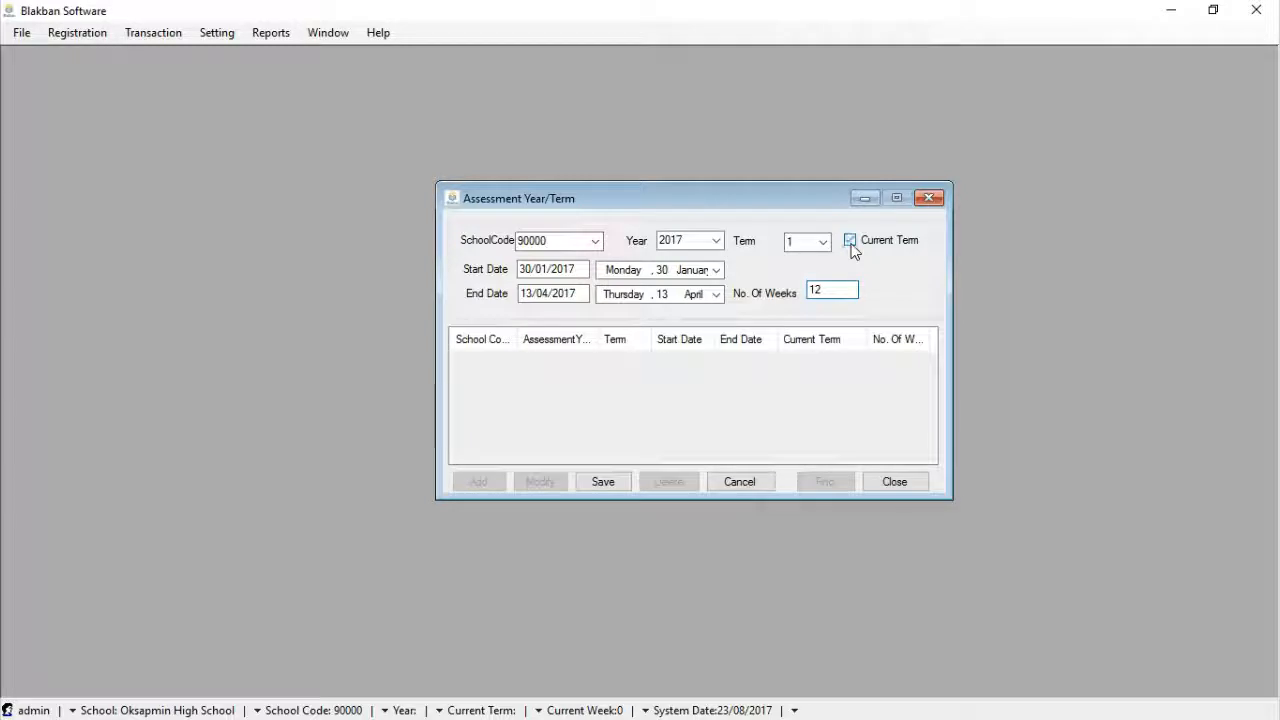
Save the 2017 term 1 record, confirm, and select it in the list
left_click(612, 484)
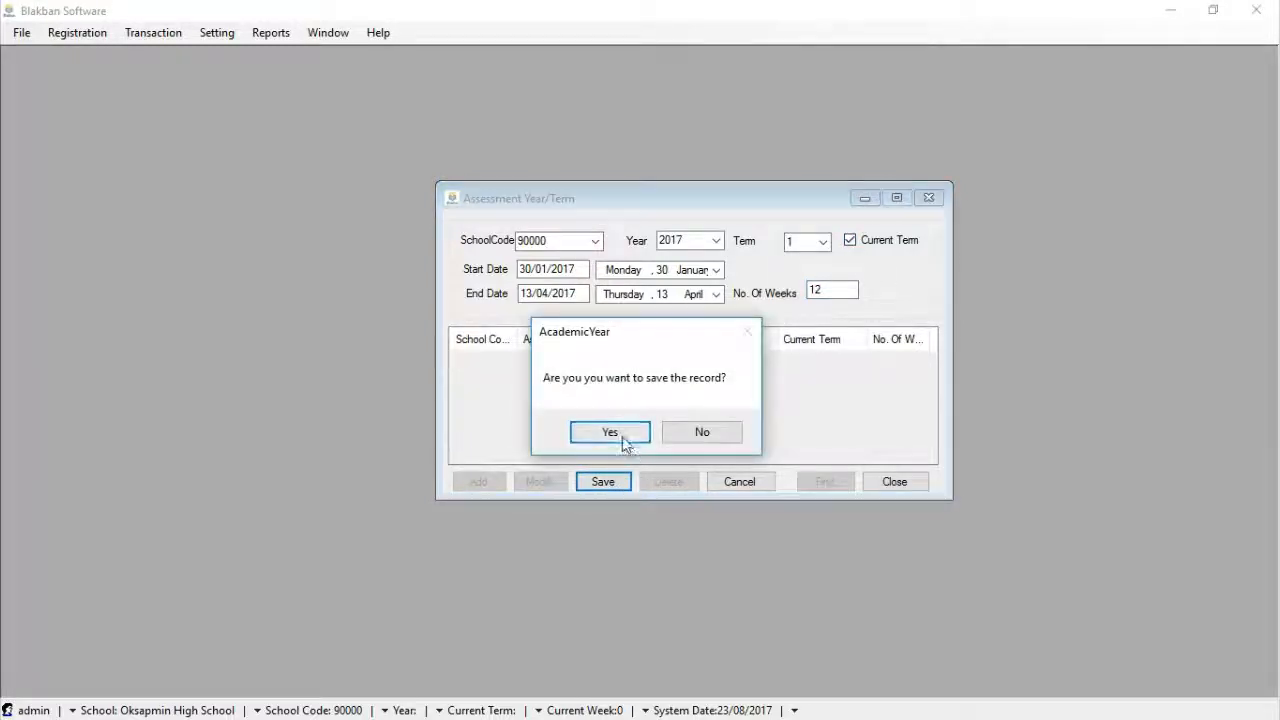
left_click(622, 434)
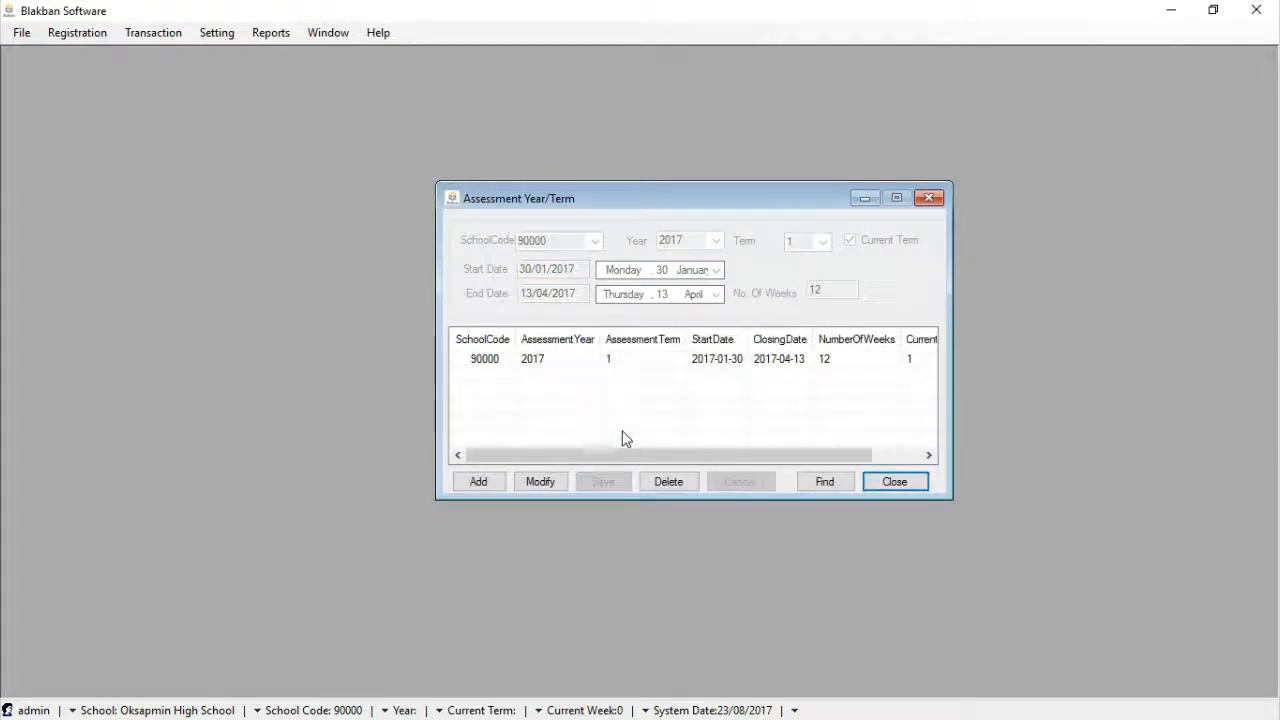
left_click(645, 367)
left_click_drag(643, 451, 574, 454)
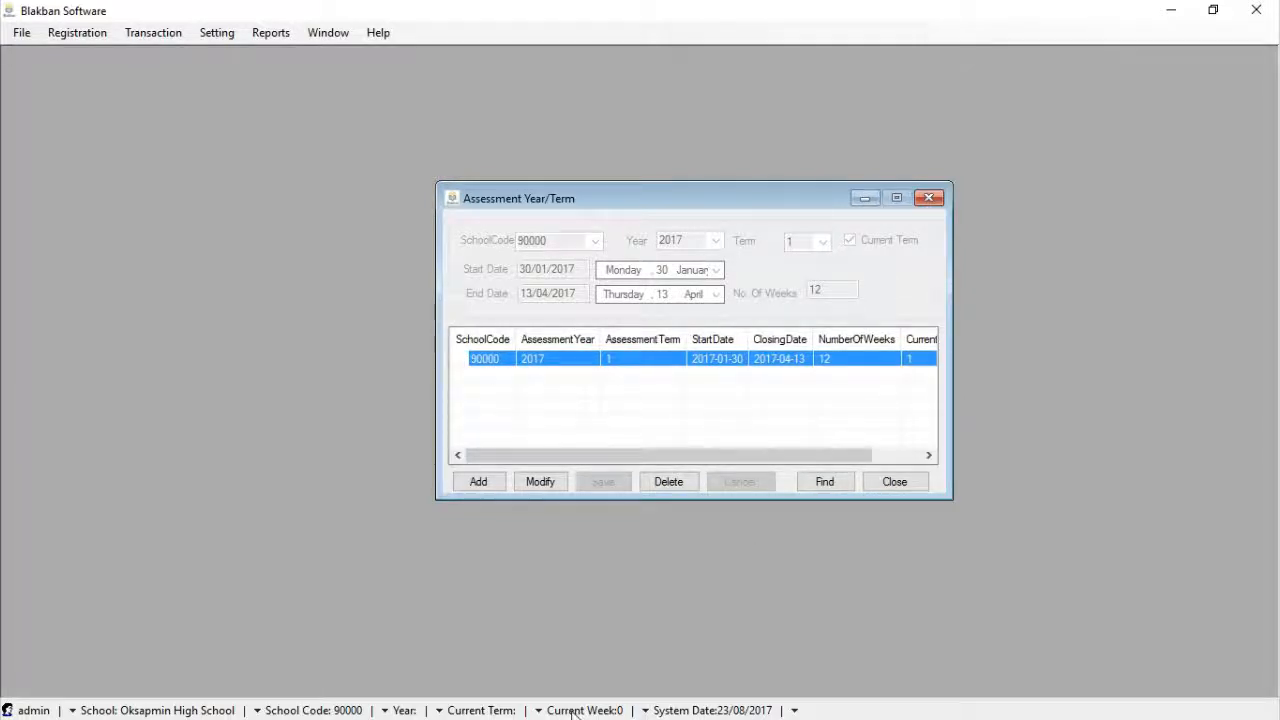
Minimize Blakban to check the walk-through notes, then restore it from the taskbar
left_click(1174, 12)
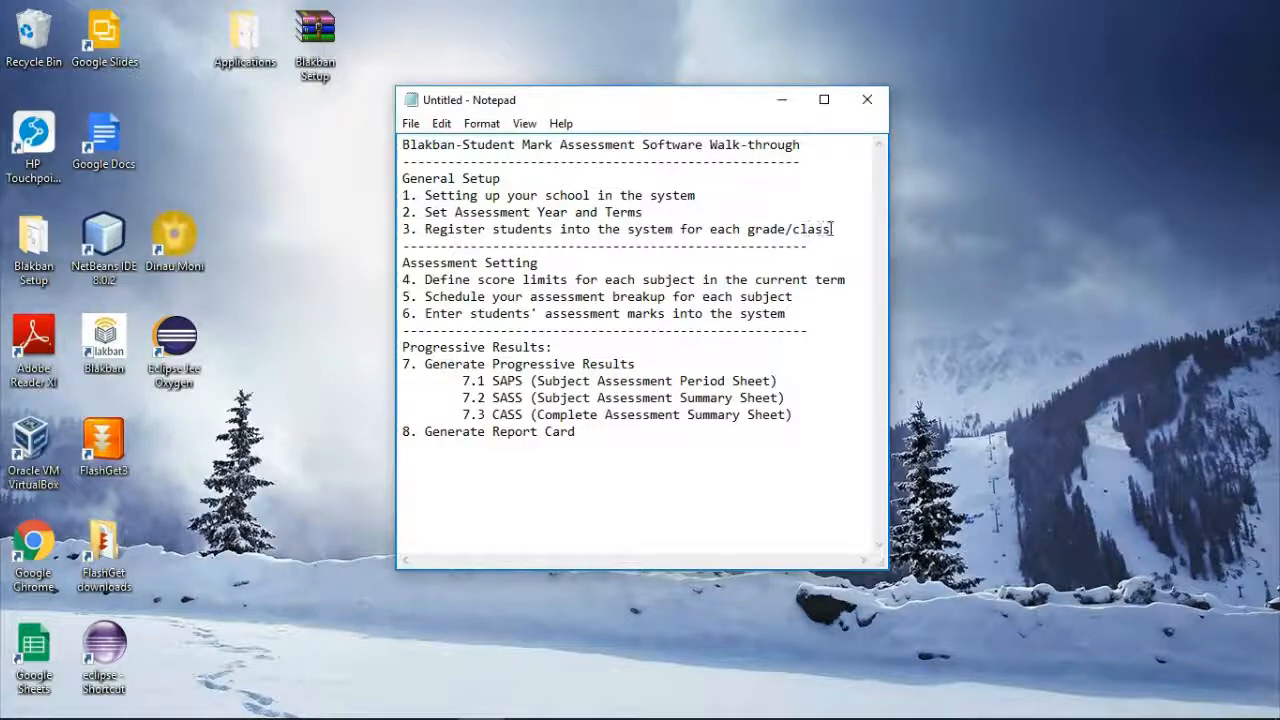
mouse_move(660, 712)
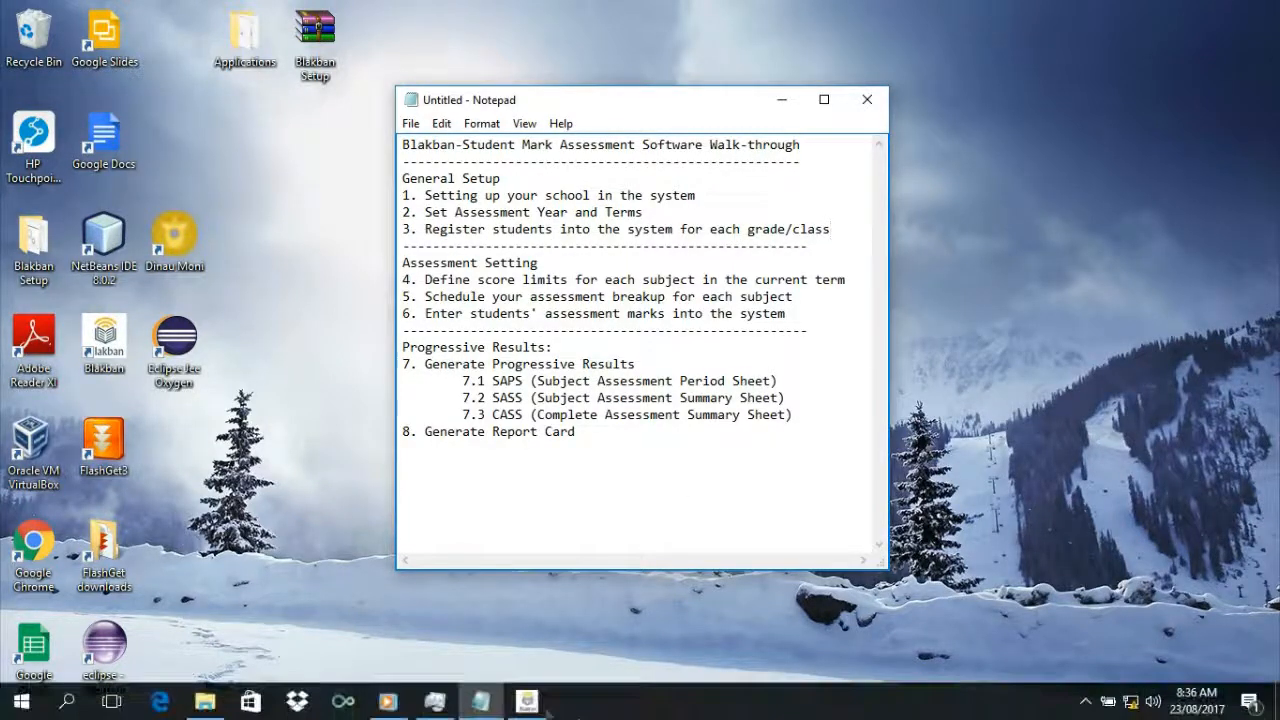
left_click(527, 703)
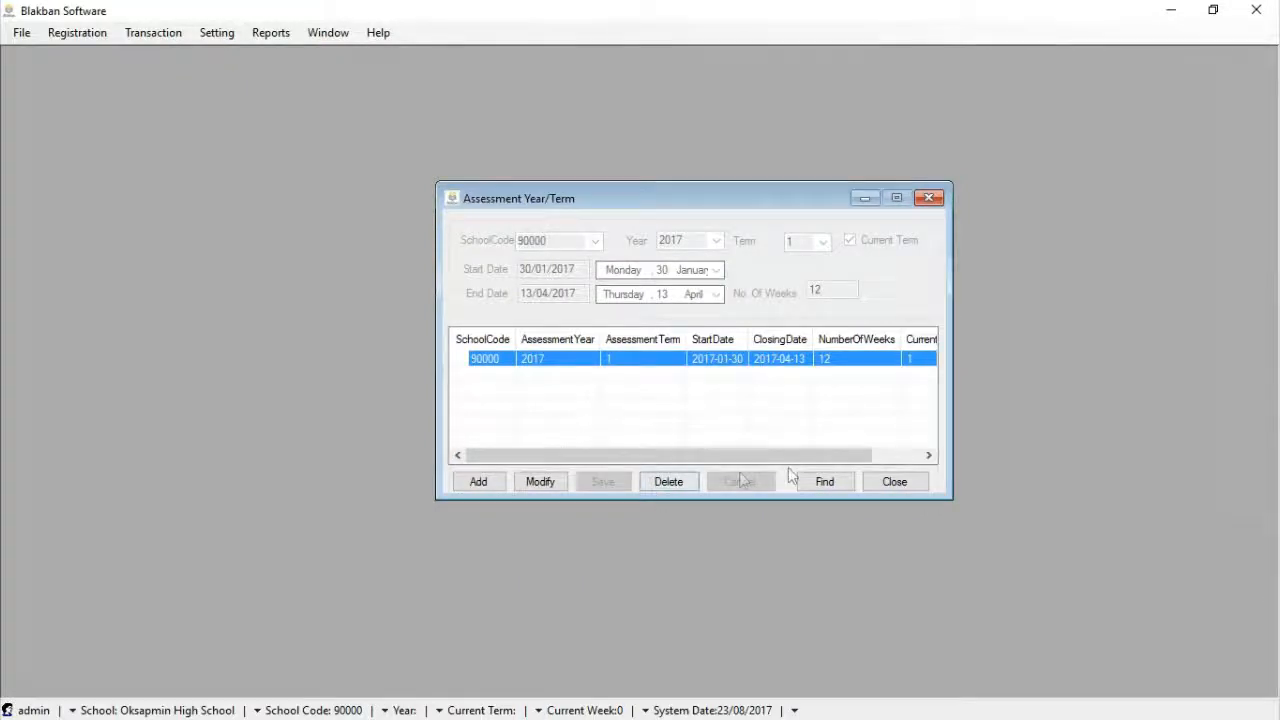
Search for the saved 2017 term 1 record, then close the results and the Assessment Year/Term form
left_click(832, 484)
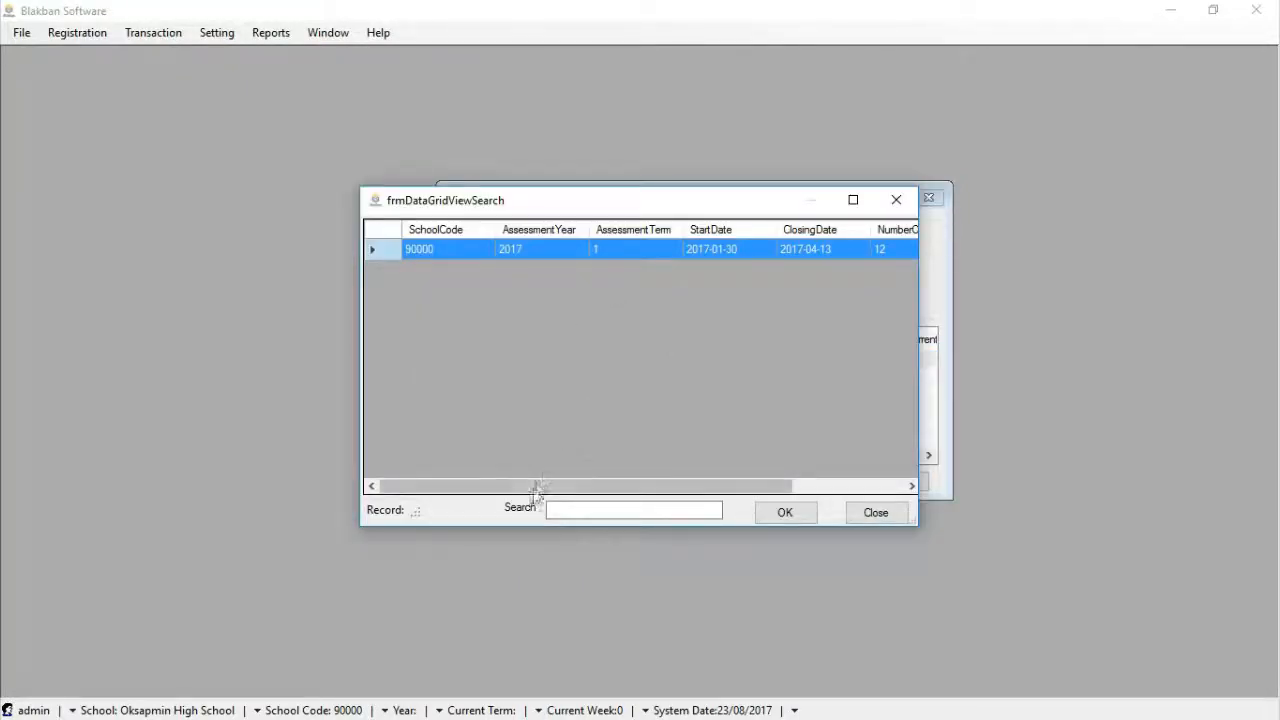
mouse_move(531, 487)
left_mouse_down()
mouse_move(705, 490)
mouse_move(651, 503)
mouse_move(517, 491)
left_mouse_up()
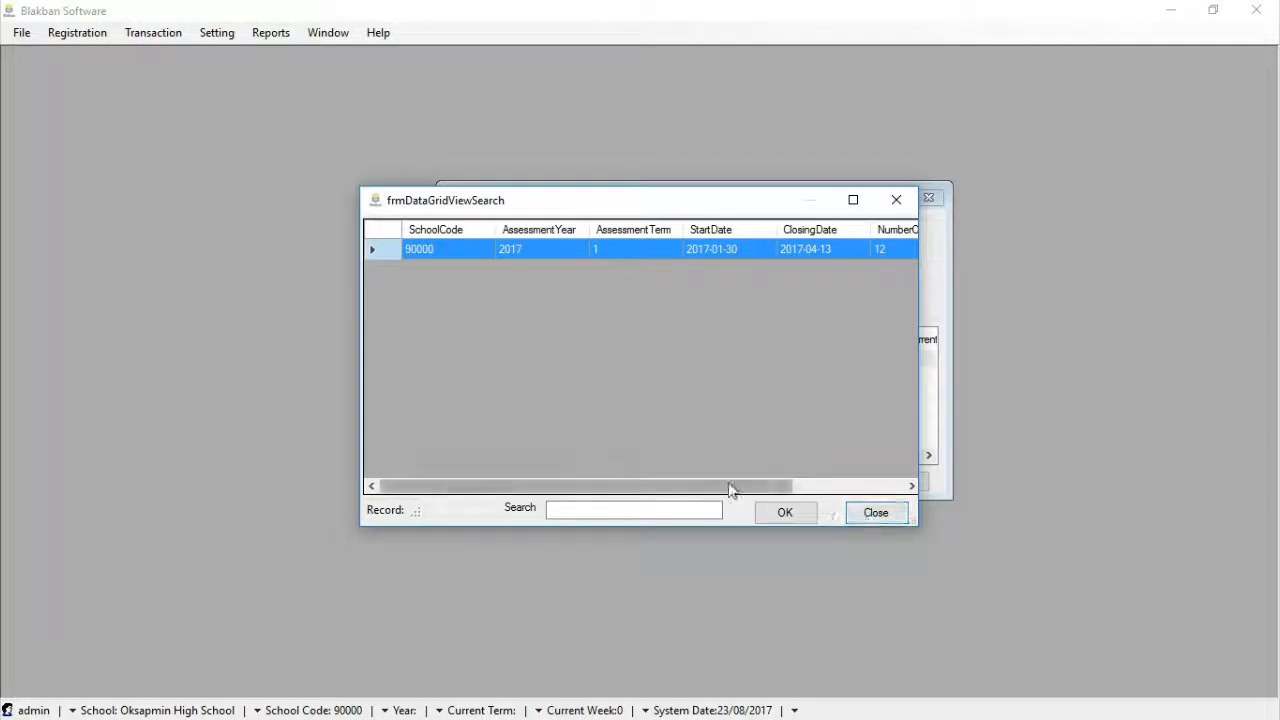
left_click_drag(731, 491, 834, 486)
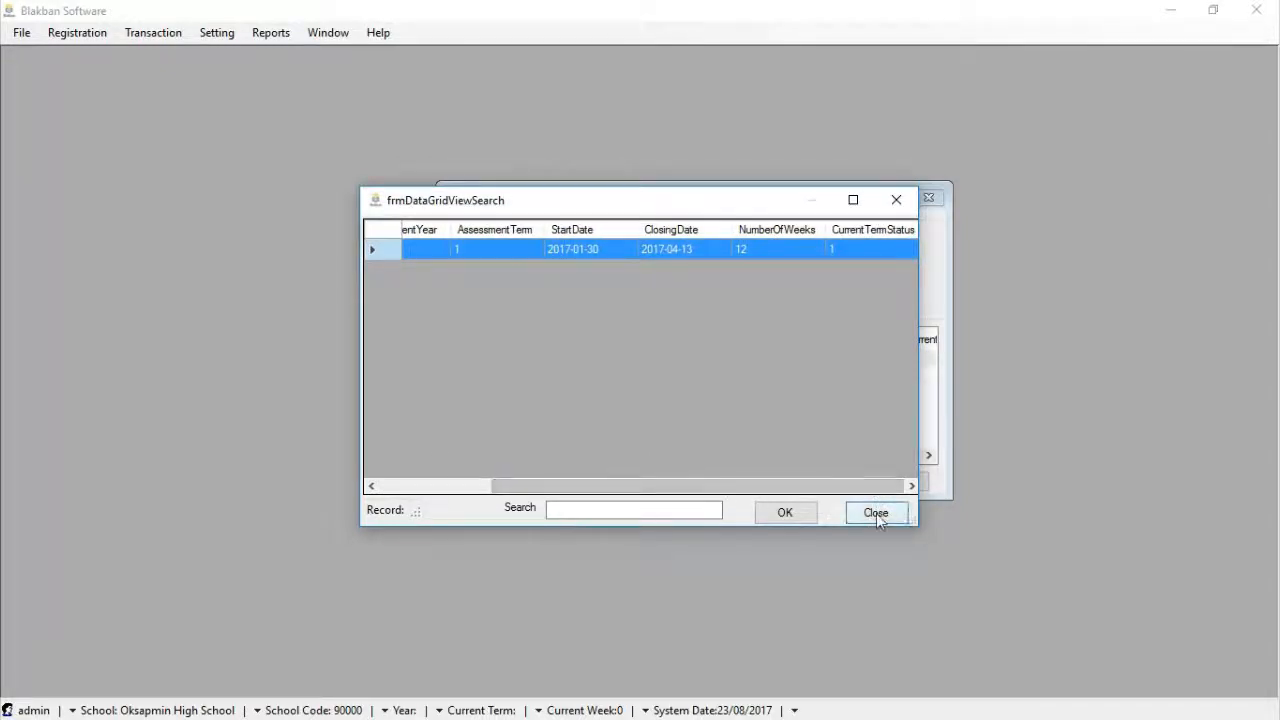
left_click(876, 513)
left_click(912, 481)
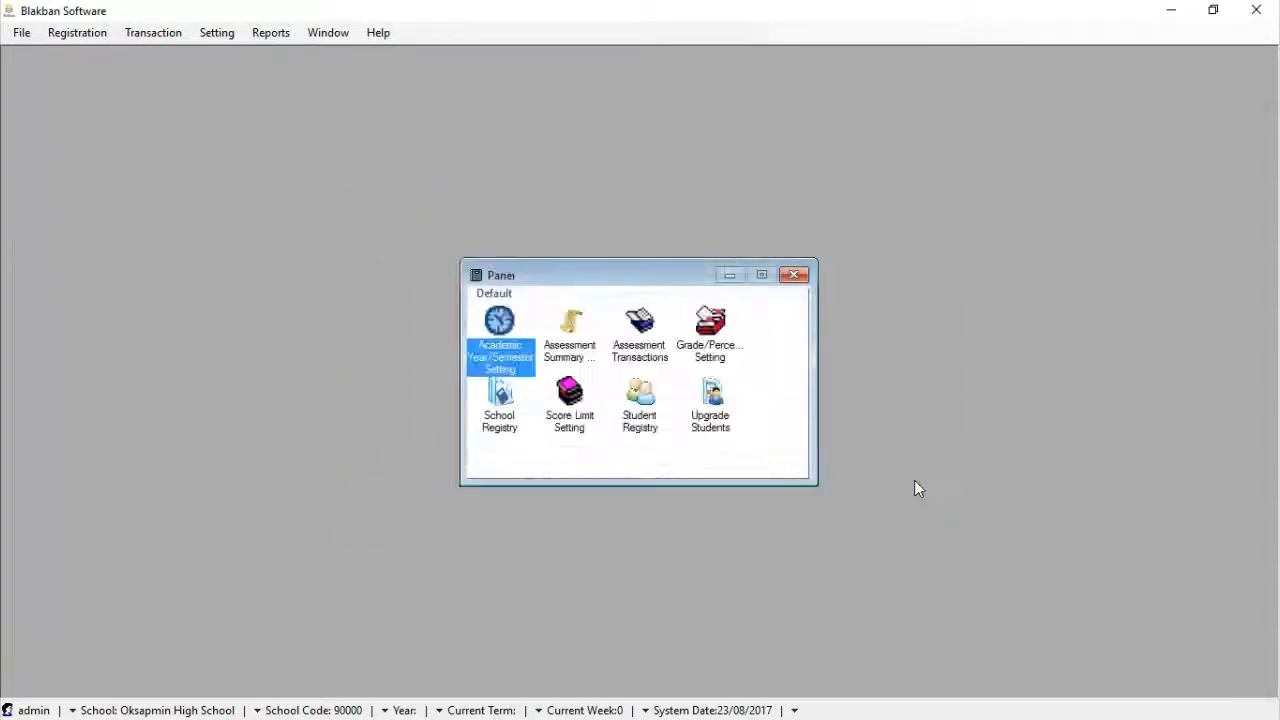
Open Student Registration from the Student Registry icon and search for existing students
left_click(646, 430)
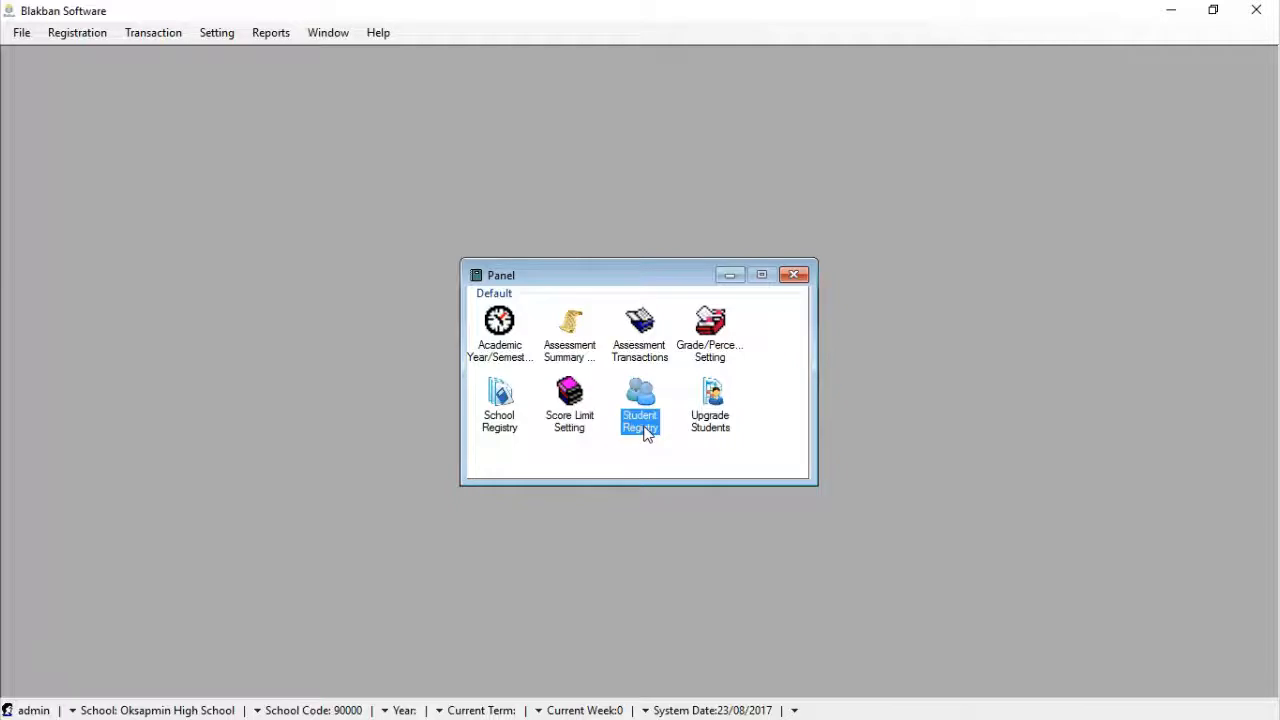
left_click(70, 40)
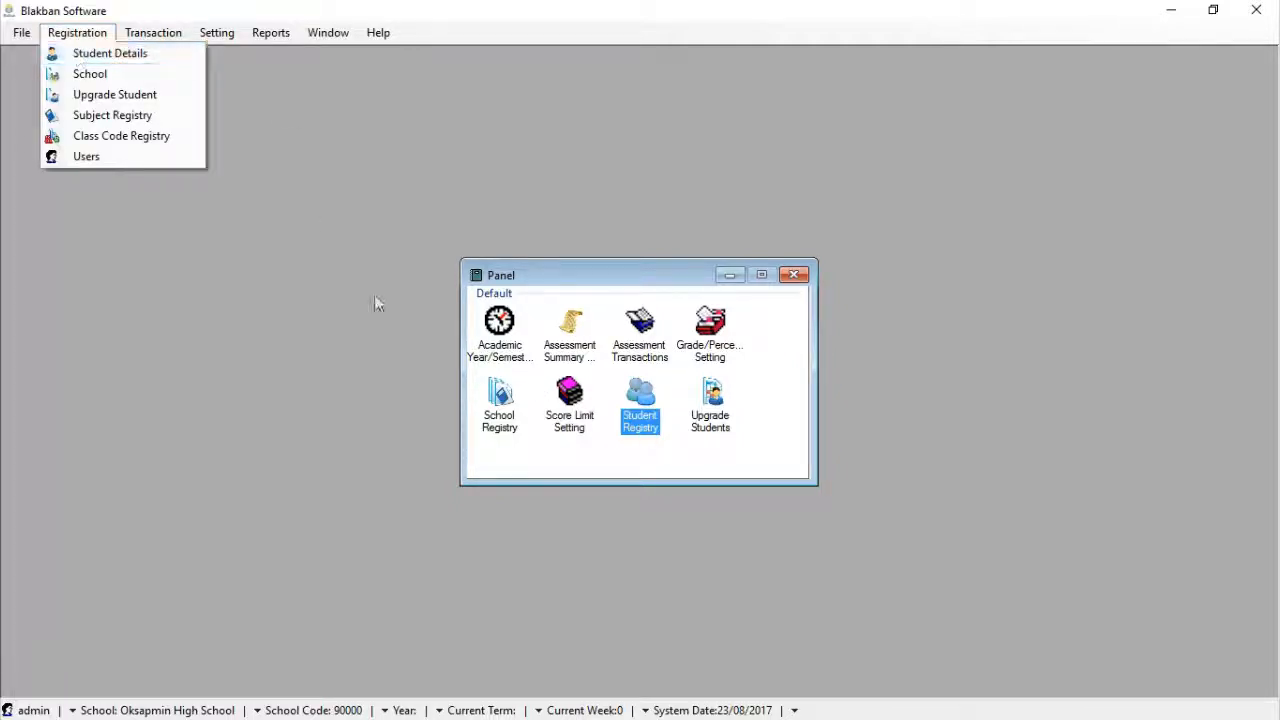
left_click(650, 468)
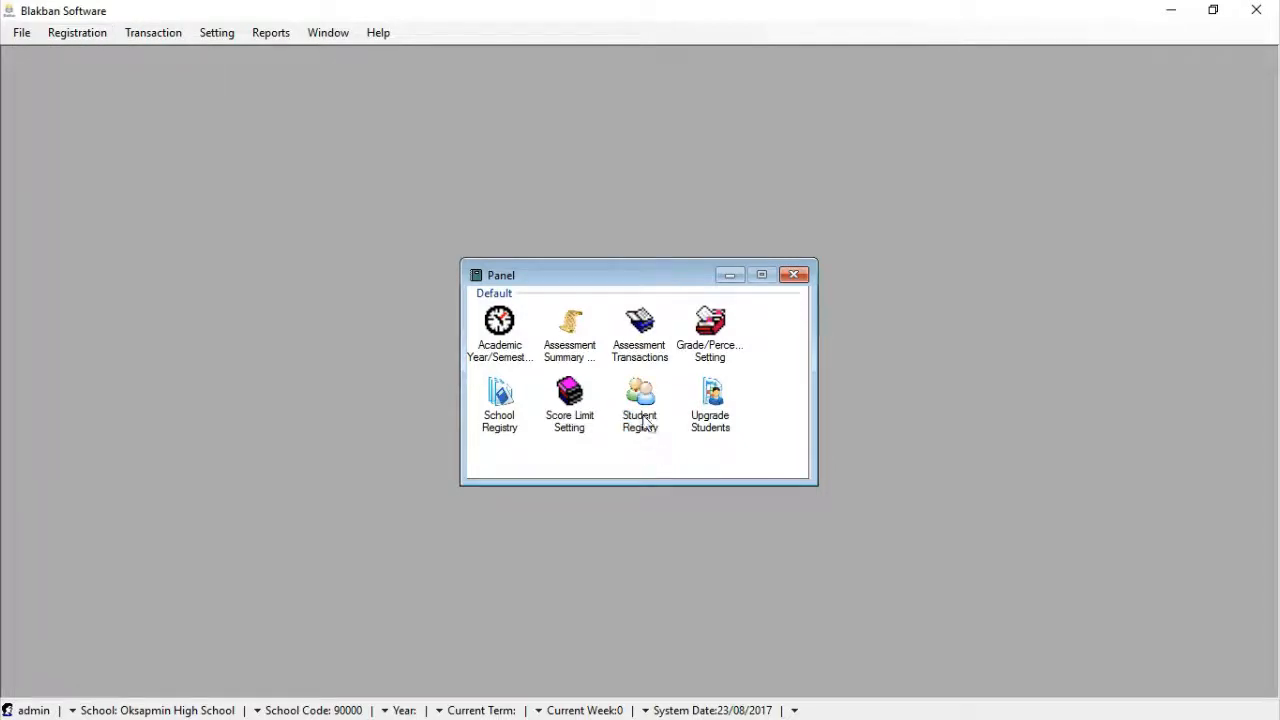
left_click(644, 423)
double_click(641, 424)
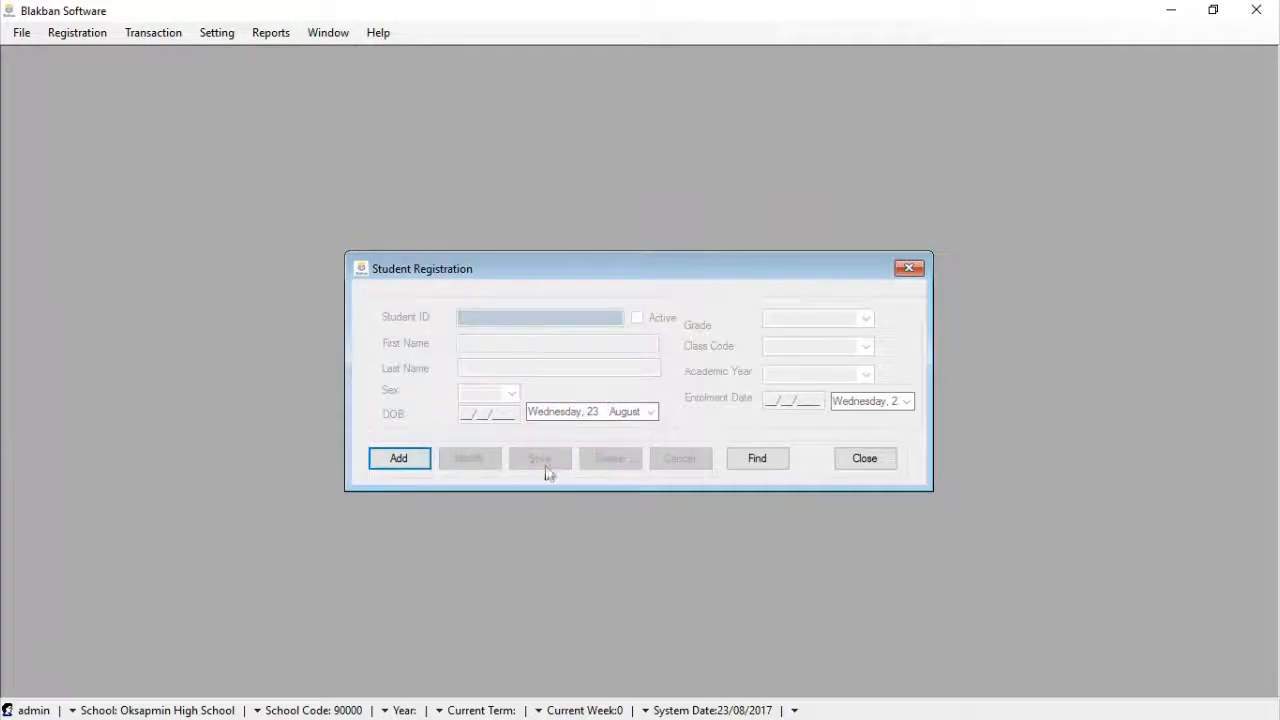
left_click(758, 462)
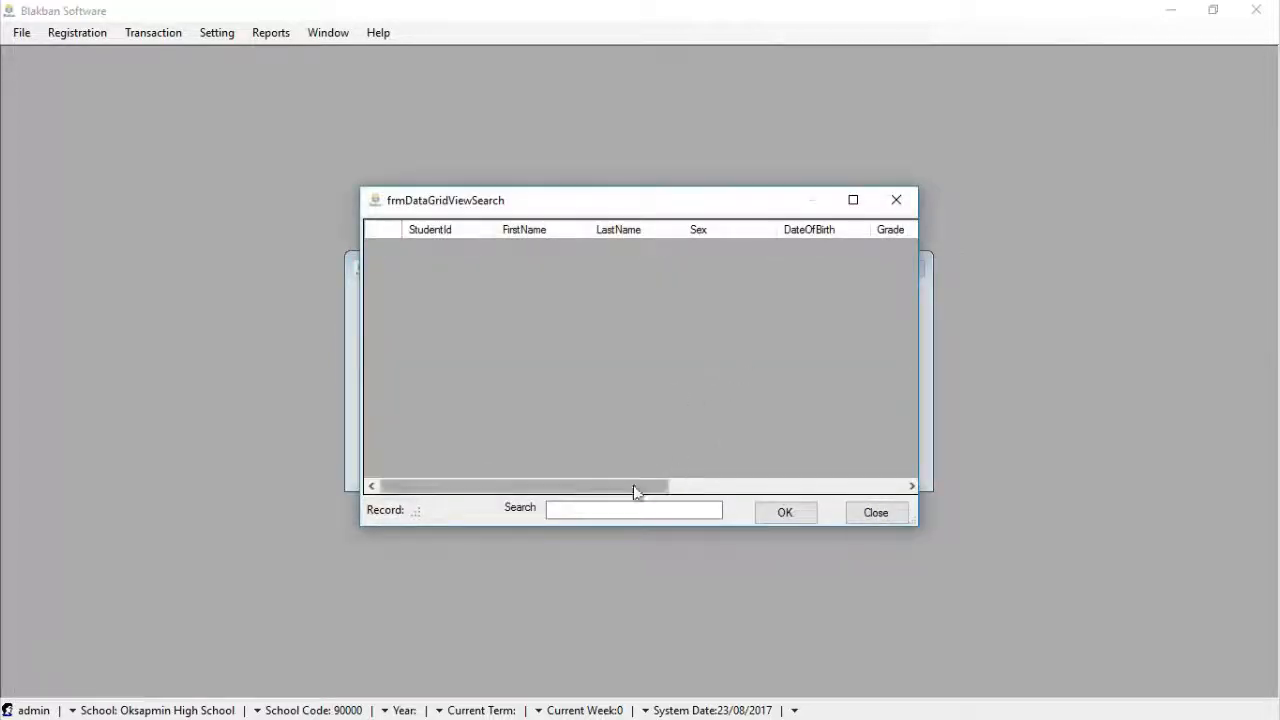
Scroll the empty student search results and close them to return to the blank form
left_click_drag(629, 489, 574, 486)
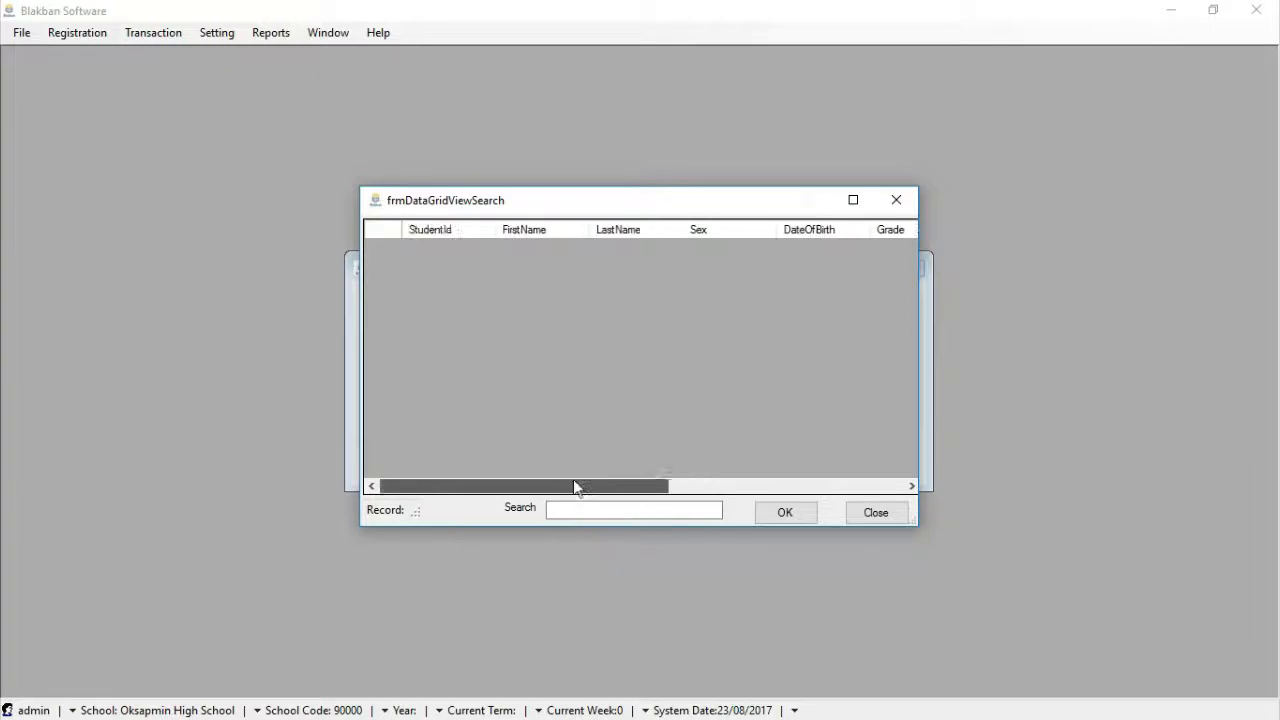
left_click(878, 515)
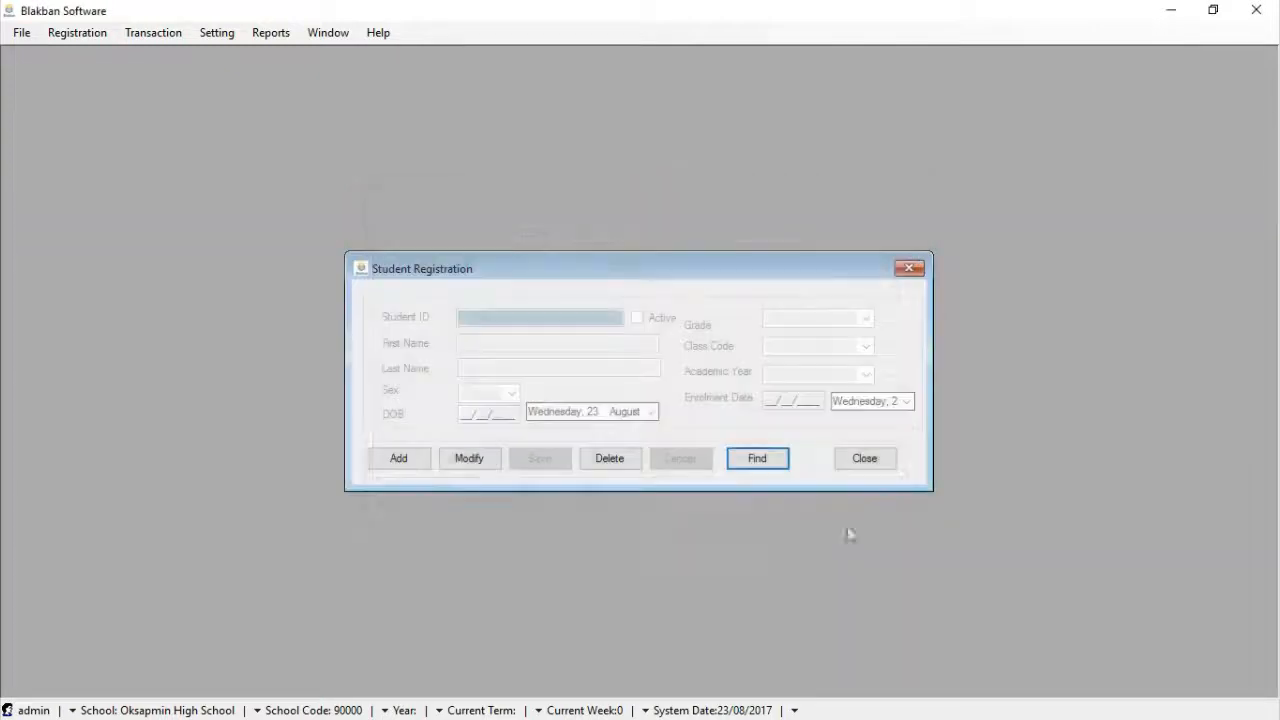
Add a new student record and enter the student's first and last name
left_click(411, 462)
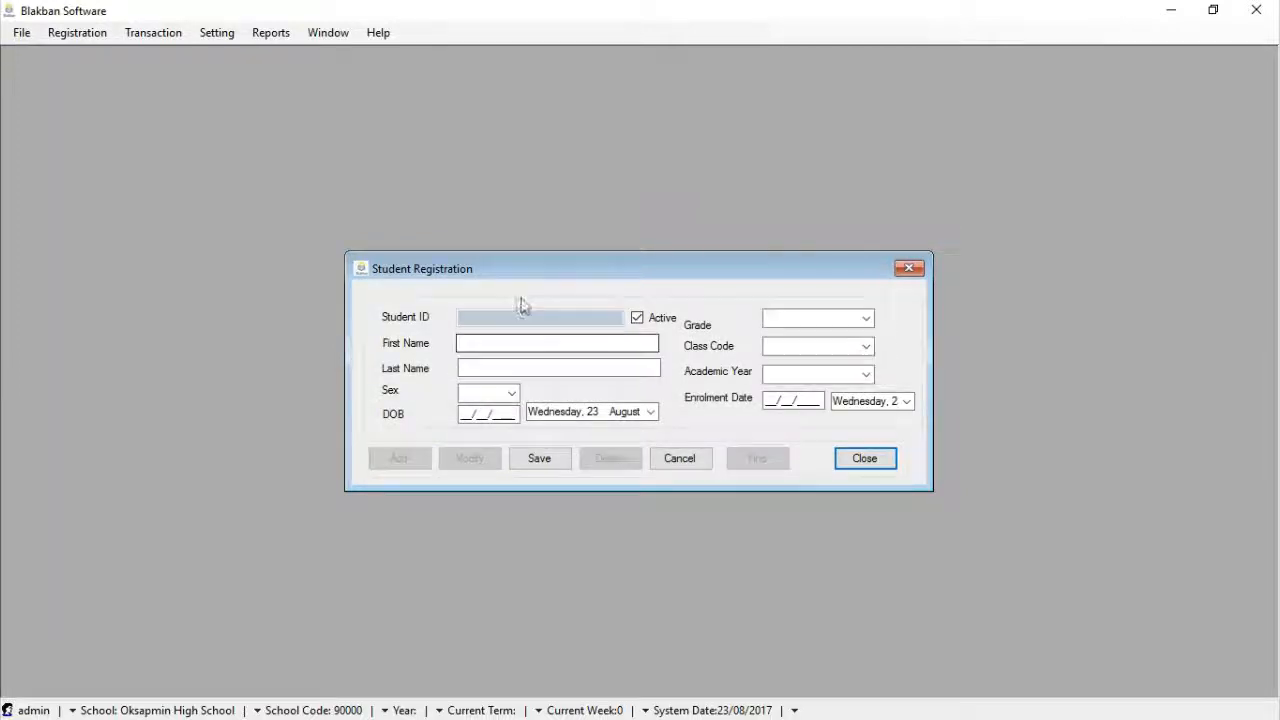
left_click(510, 341)
left_click(510, 341)
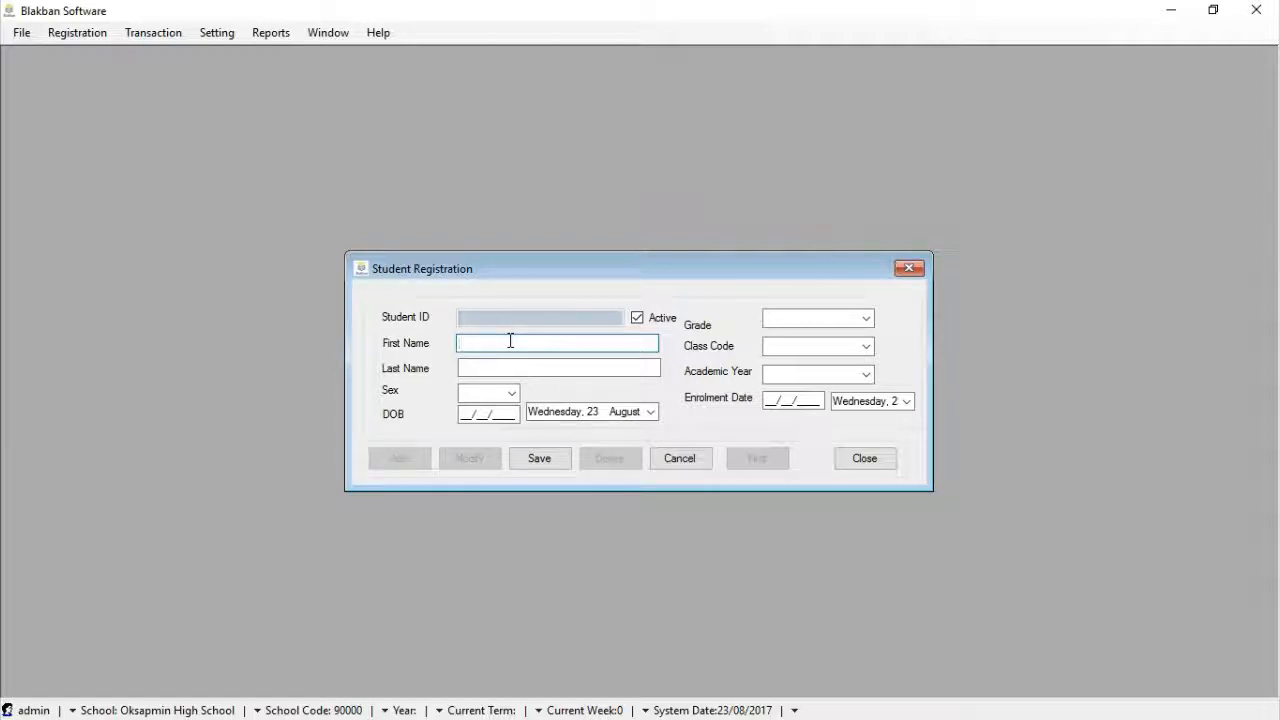
left_click(496, 367)
Set sex to M and date of birth to 15/08/2000
left_click(511, 392)
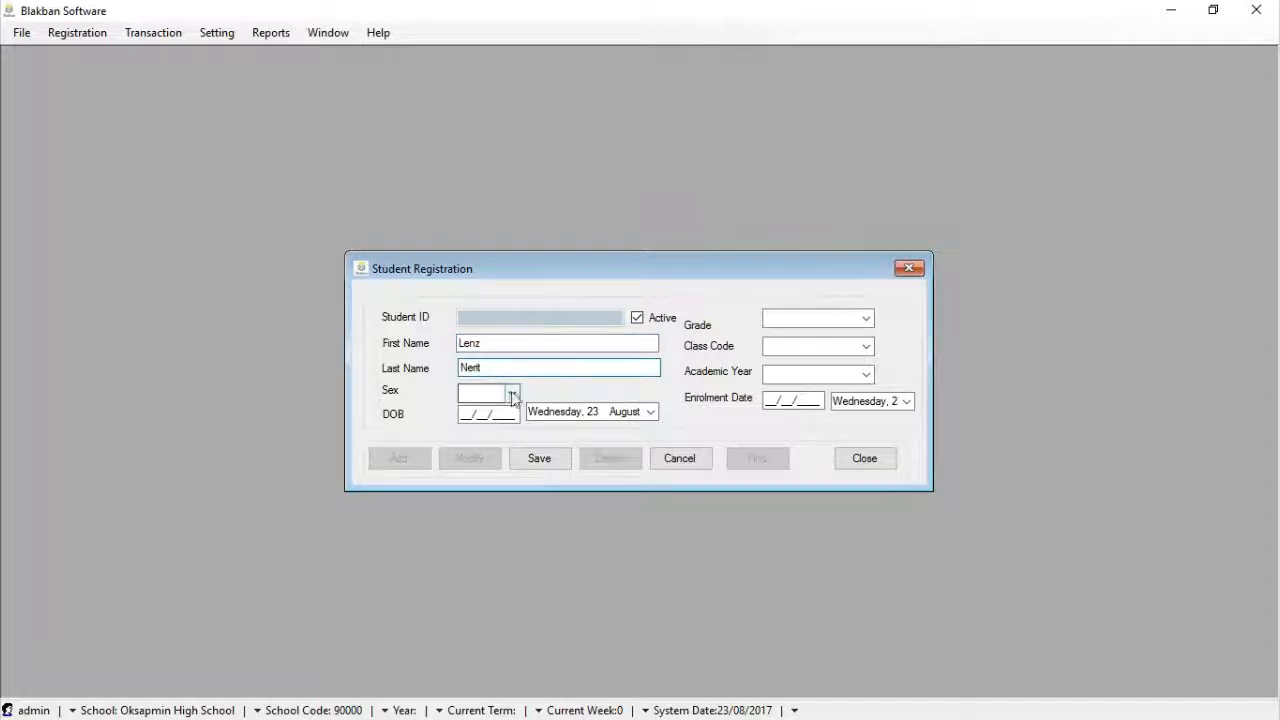
left_click(499, 424)
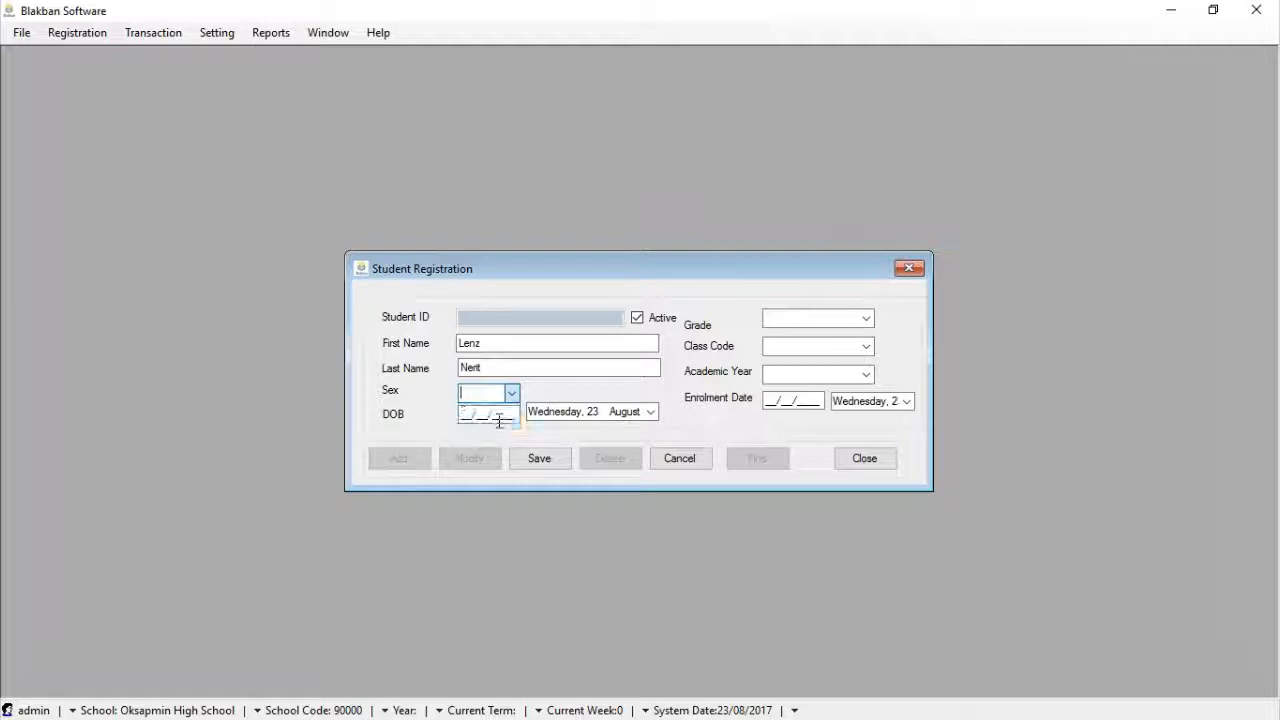
left_click(650, 412)
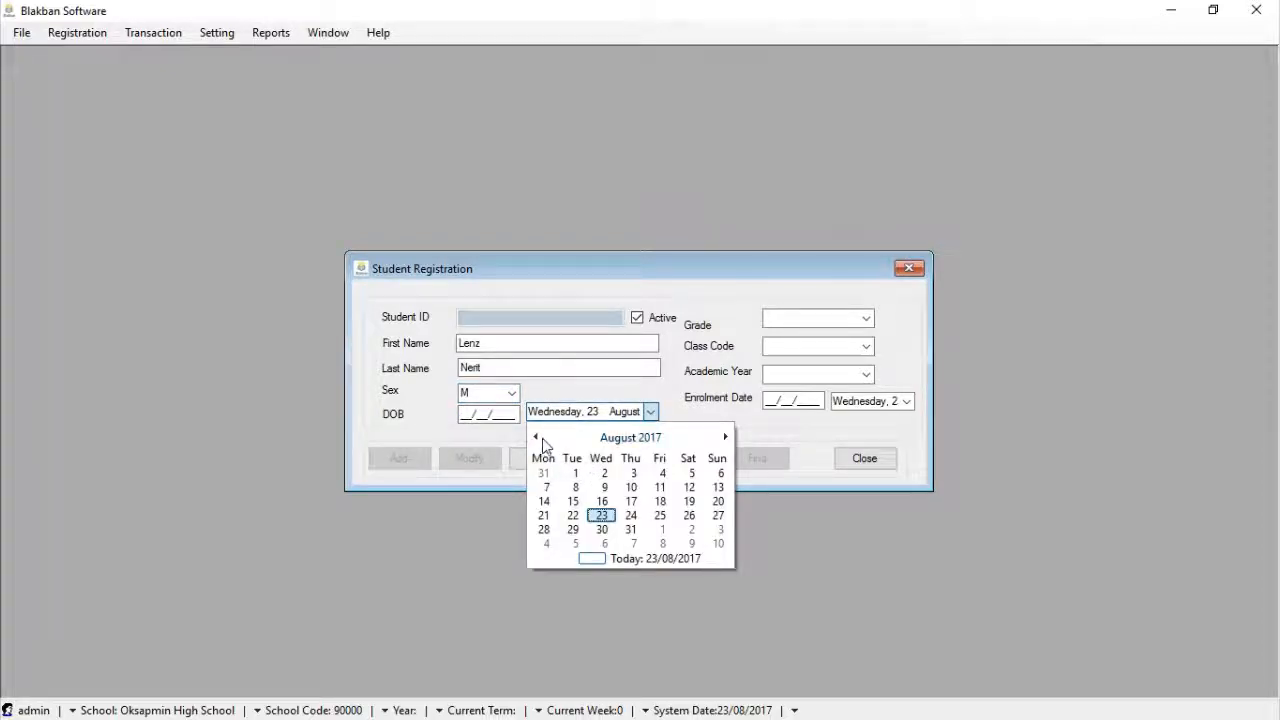
left_click(565, 501)
left_click(516, 413)
key("BackSpace")
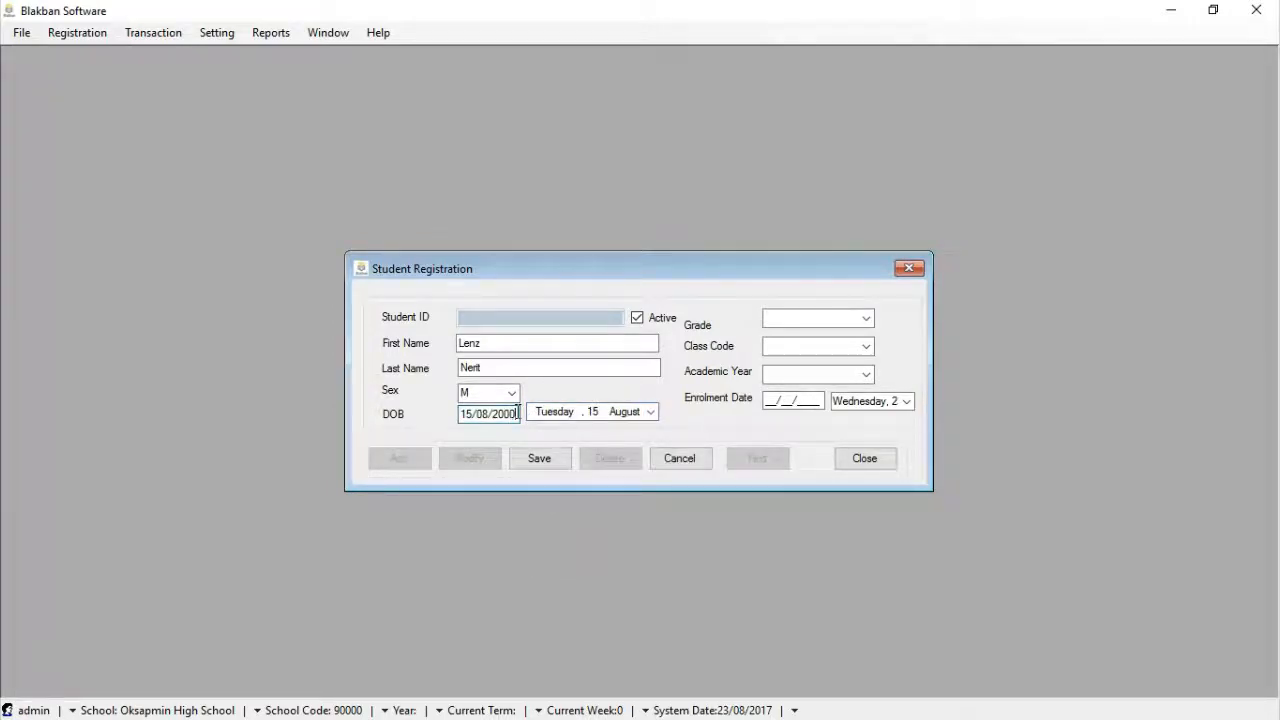
left_click(868, 319)
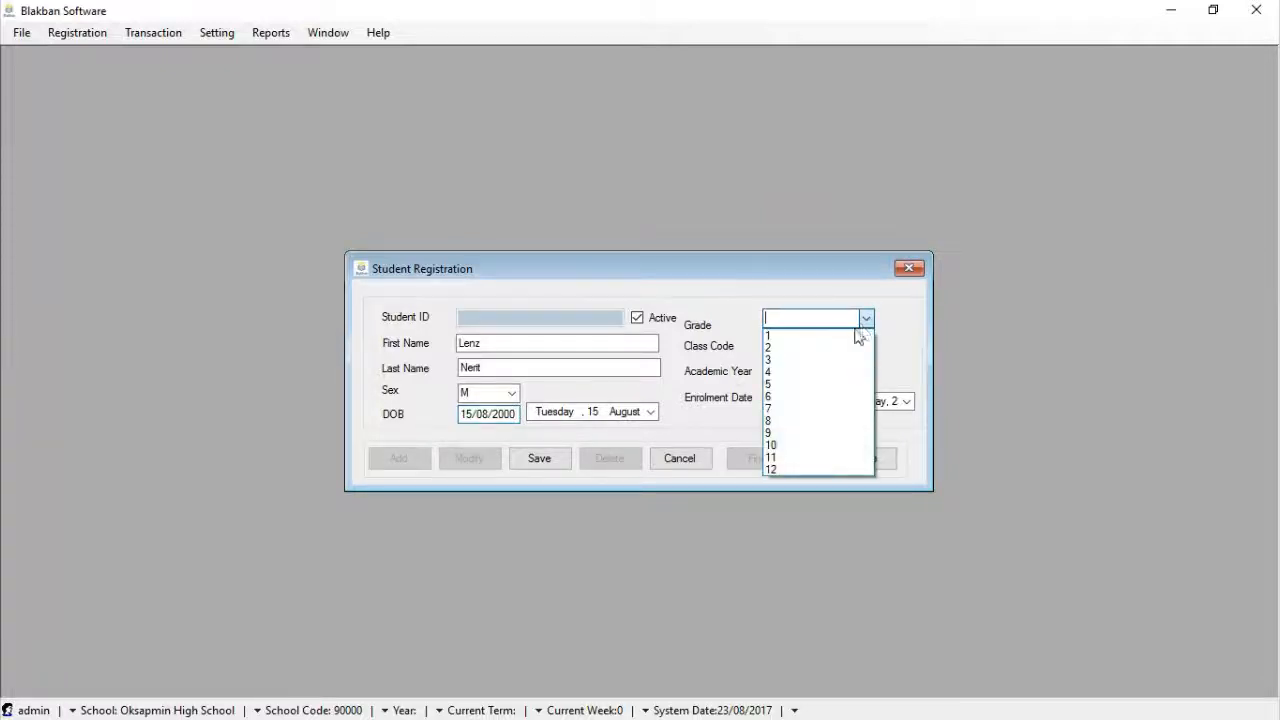
Assign grade 7, class code A and academic year 2017
left_click(806, 409)
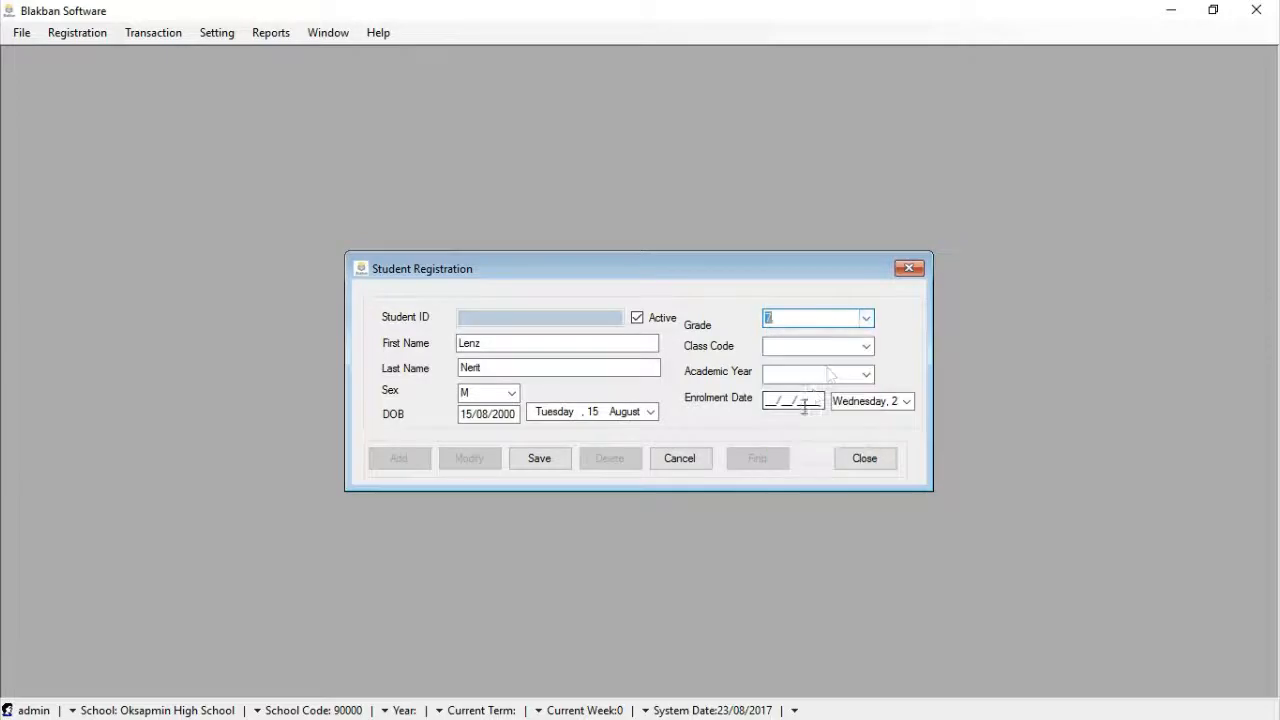
left_click(867, 347)
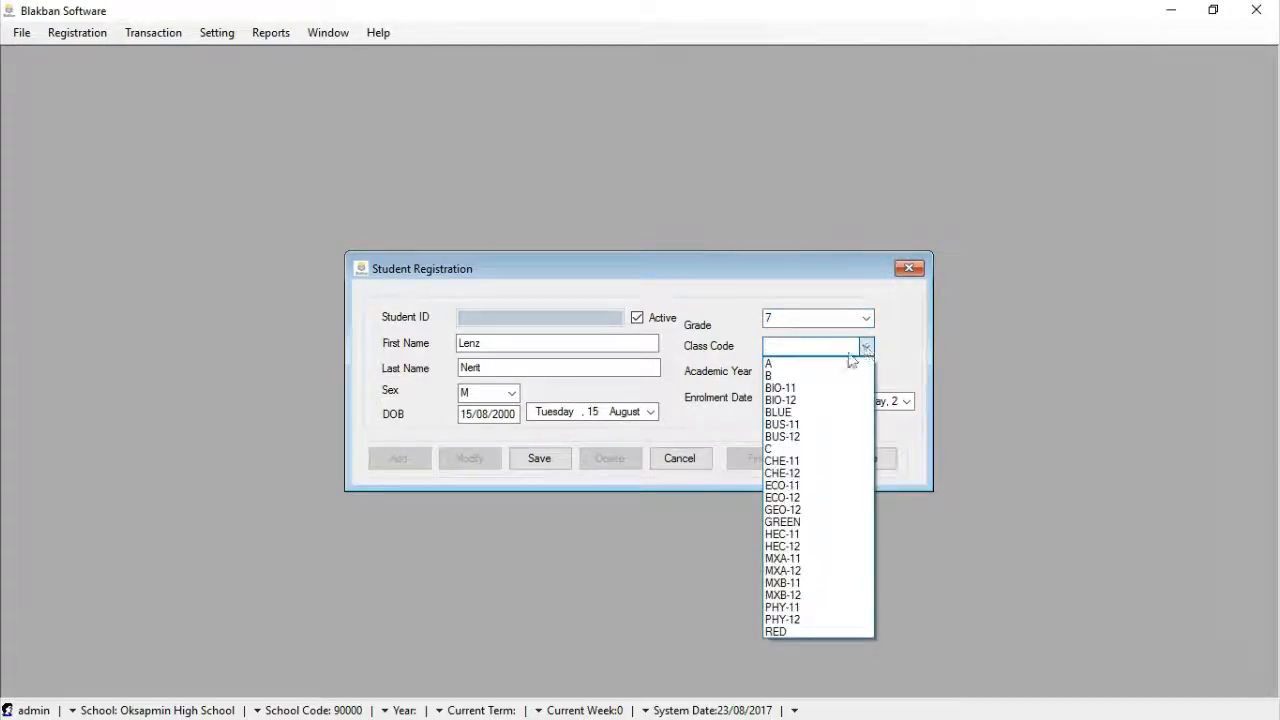
left_click(832, 364)
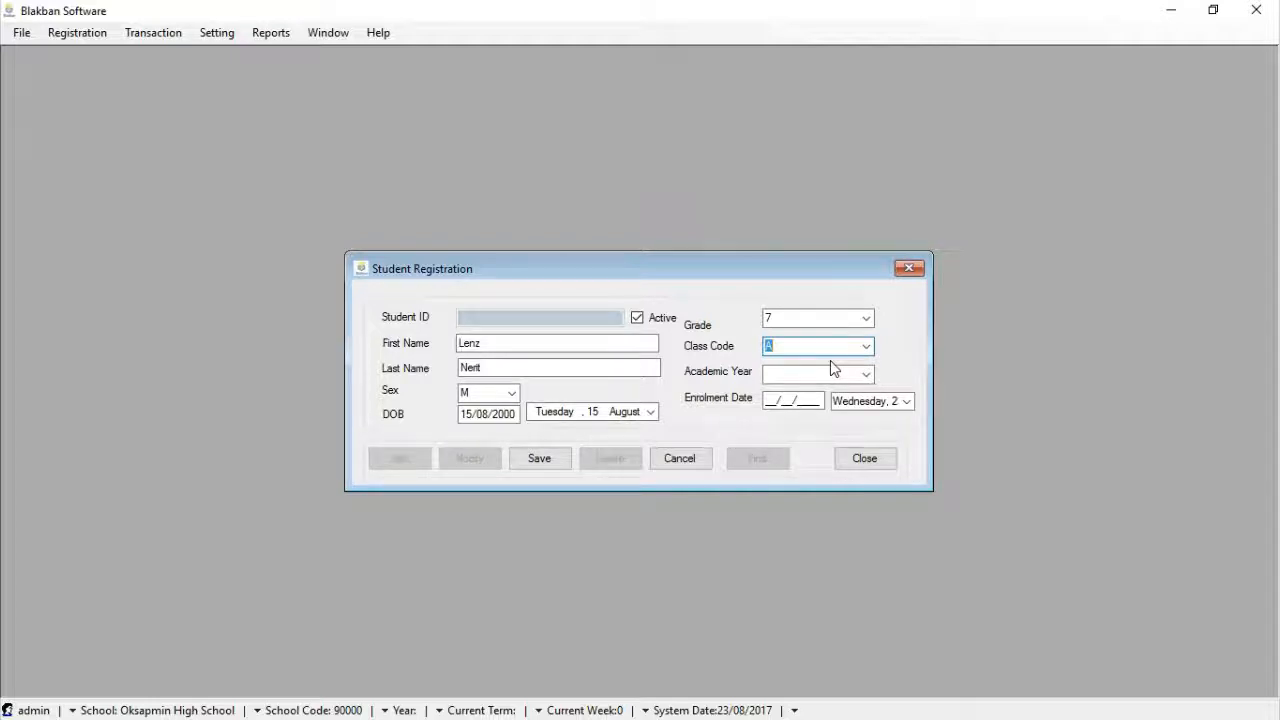
left_click(863, 377)
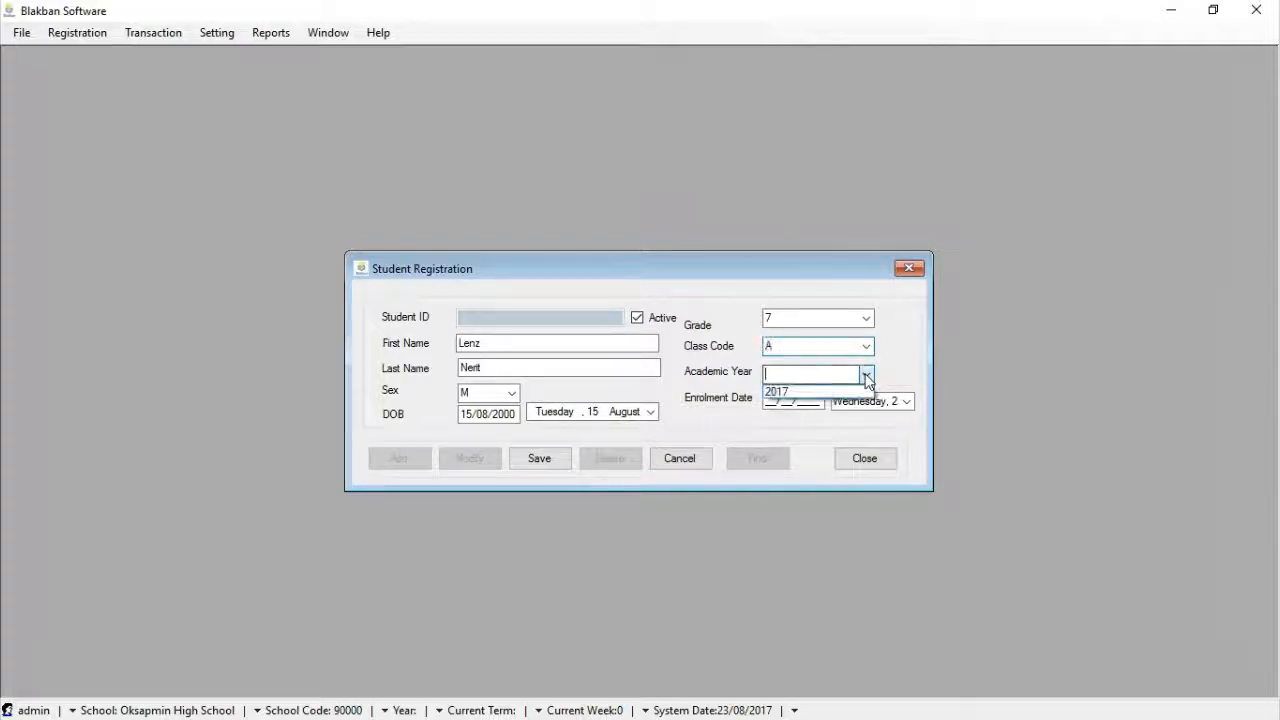
left_click(834, 393)
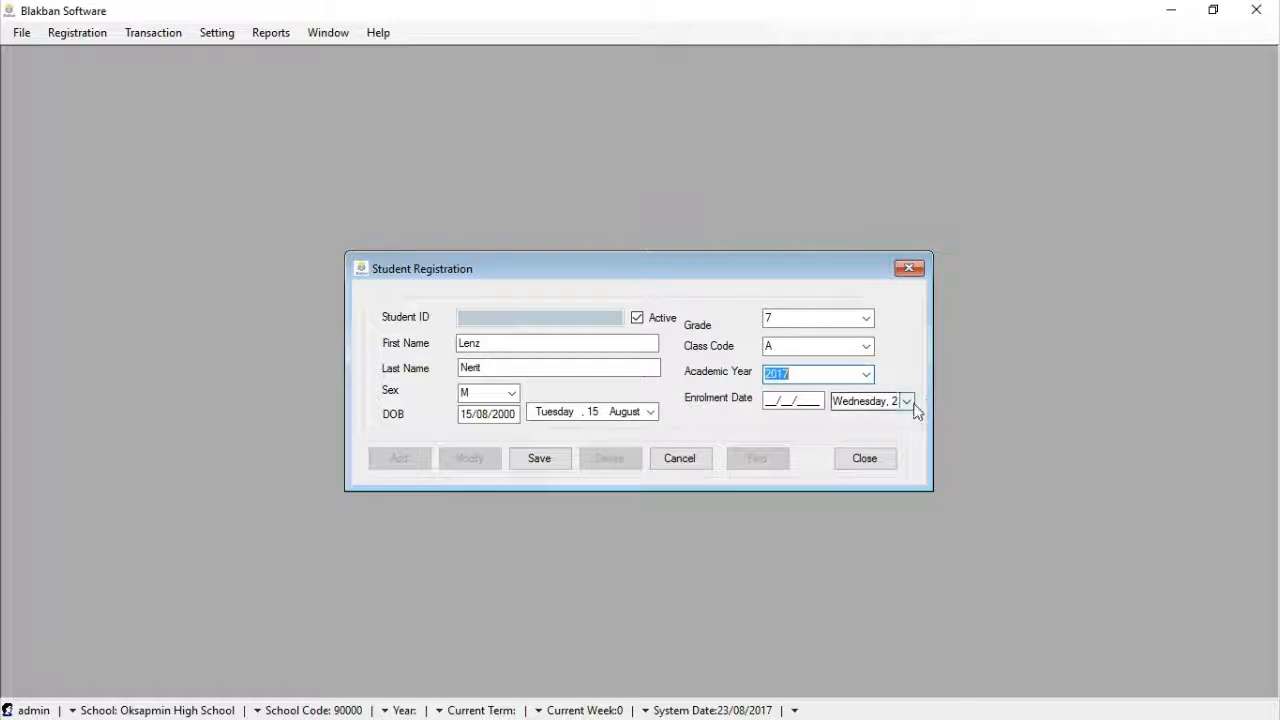
Set the enrolment date to 28/02/2017, correcting the year to 17
left_click(907, 402)
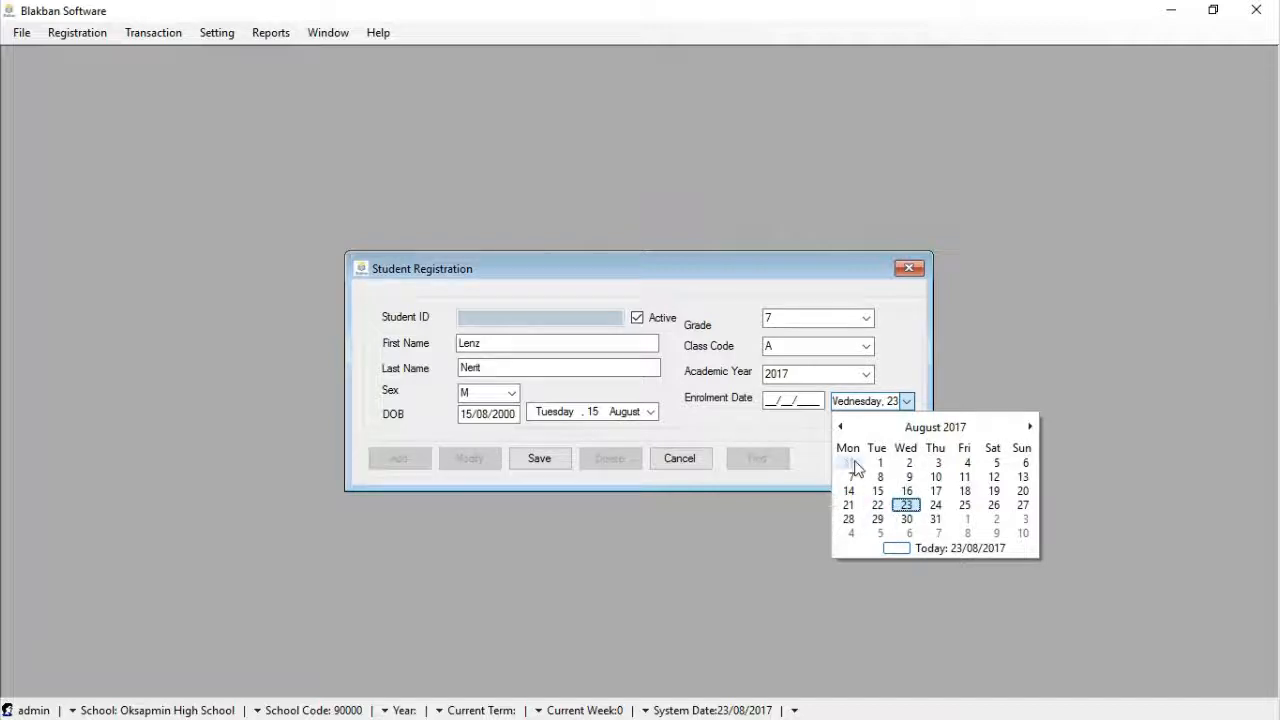
left_click(841, 427)
left_click(841, 427)
left_click(841, 427)
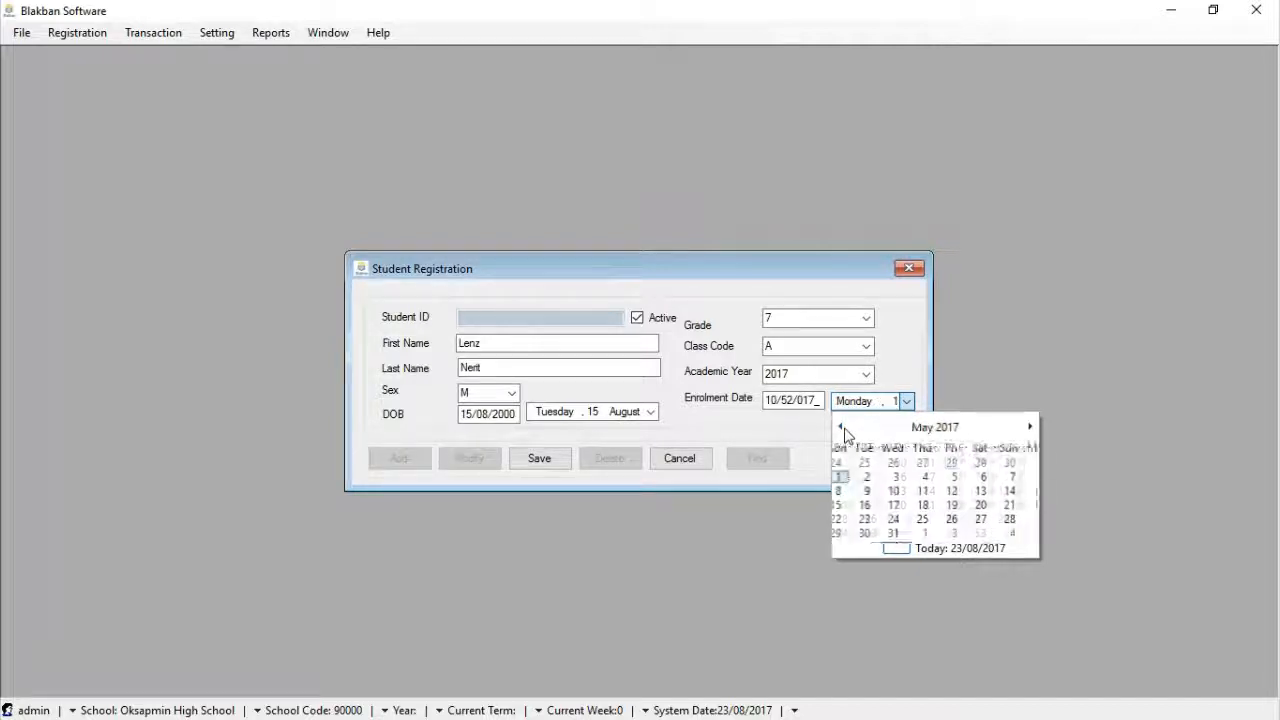
left_click(841, 427)
left_click(843, 428)
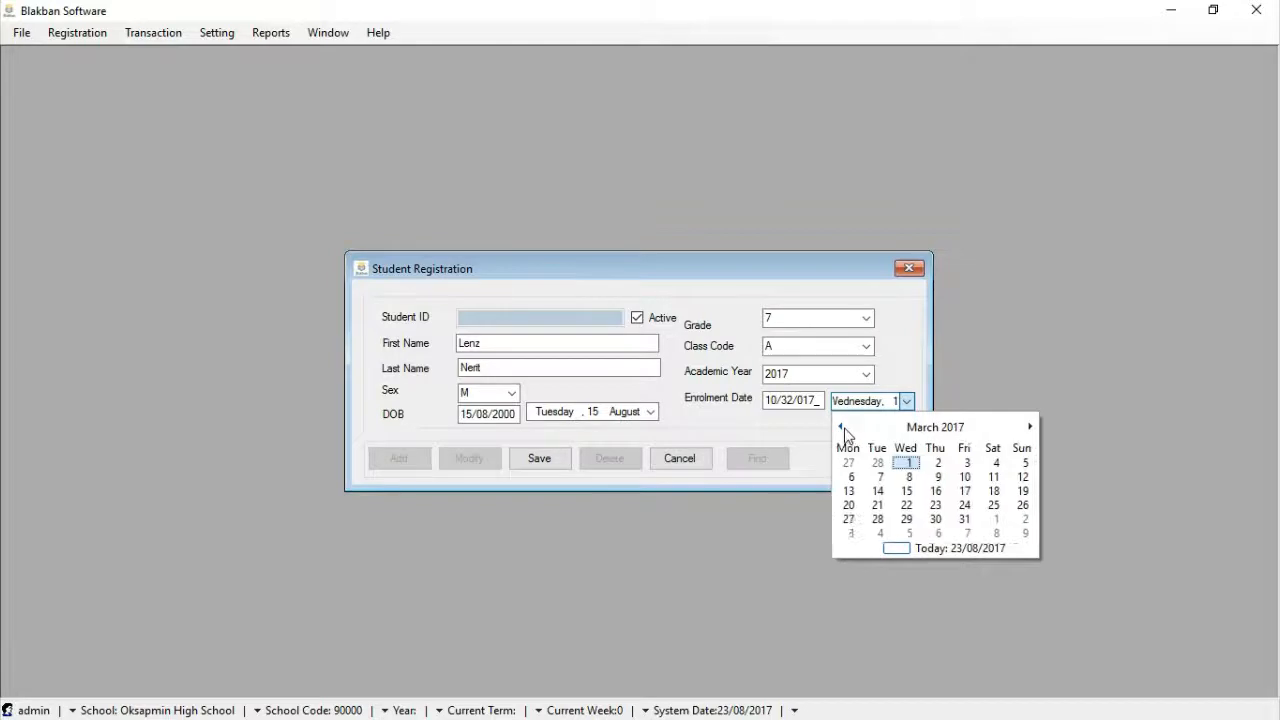
left_click(841, 427)
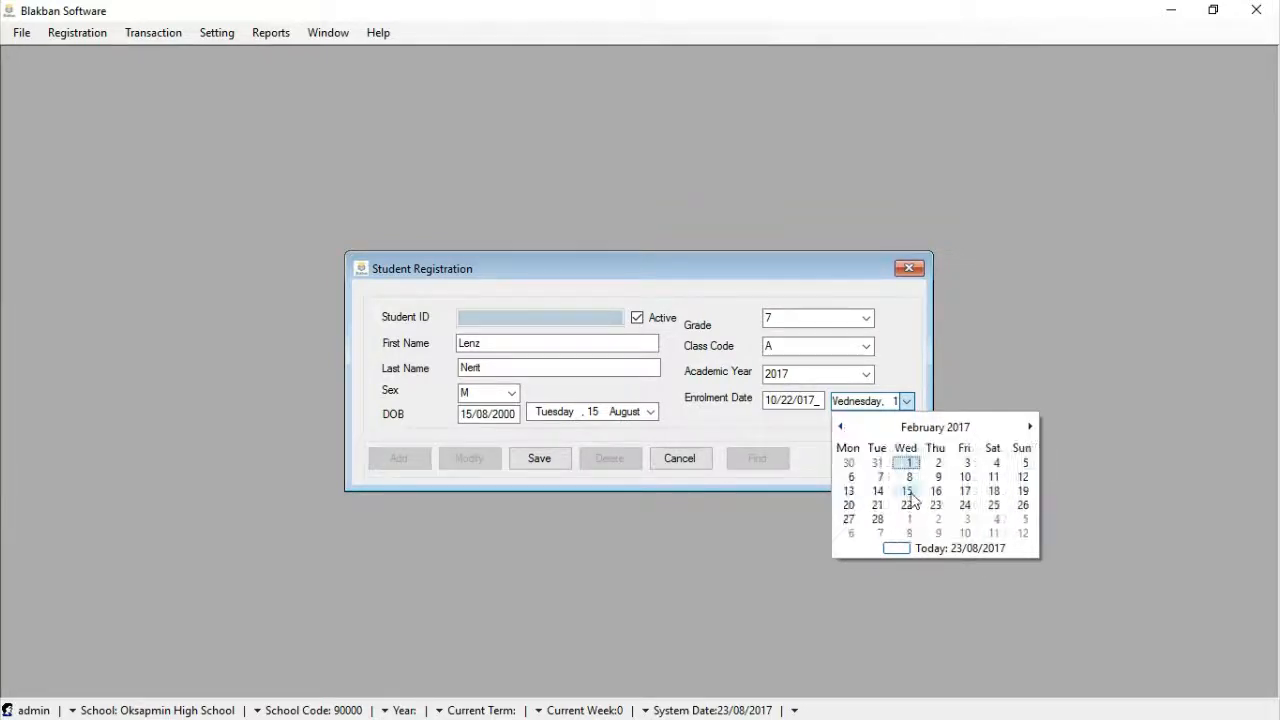
left_click(878, 519)
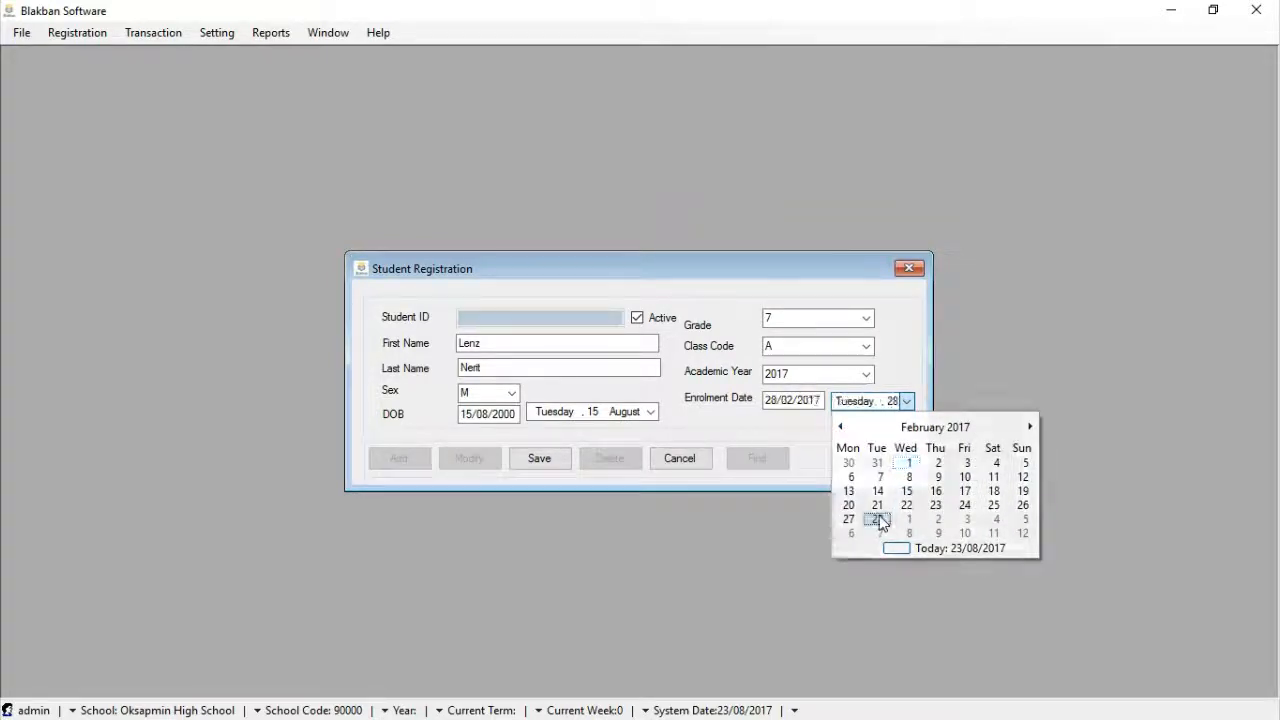
left_click(822, 401)
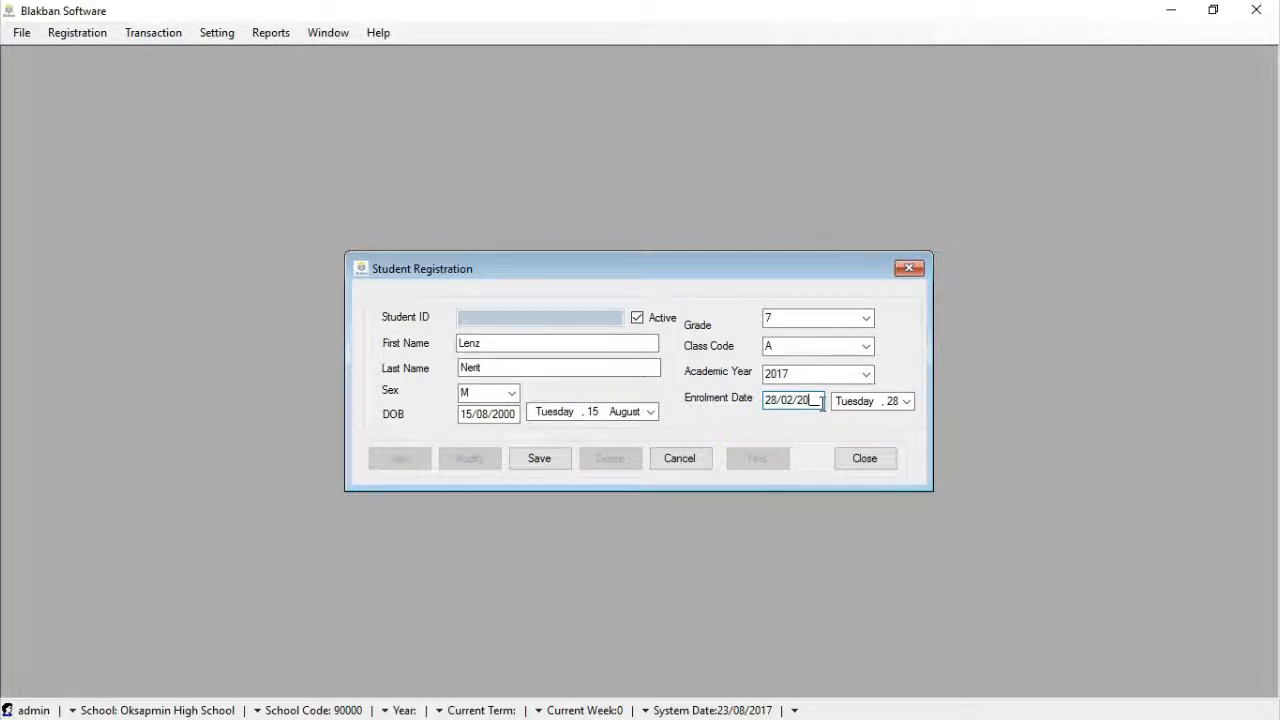
type("17")
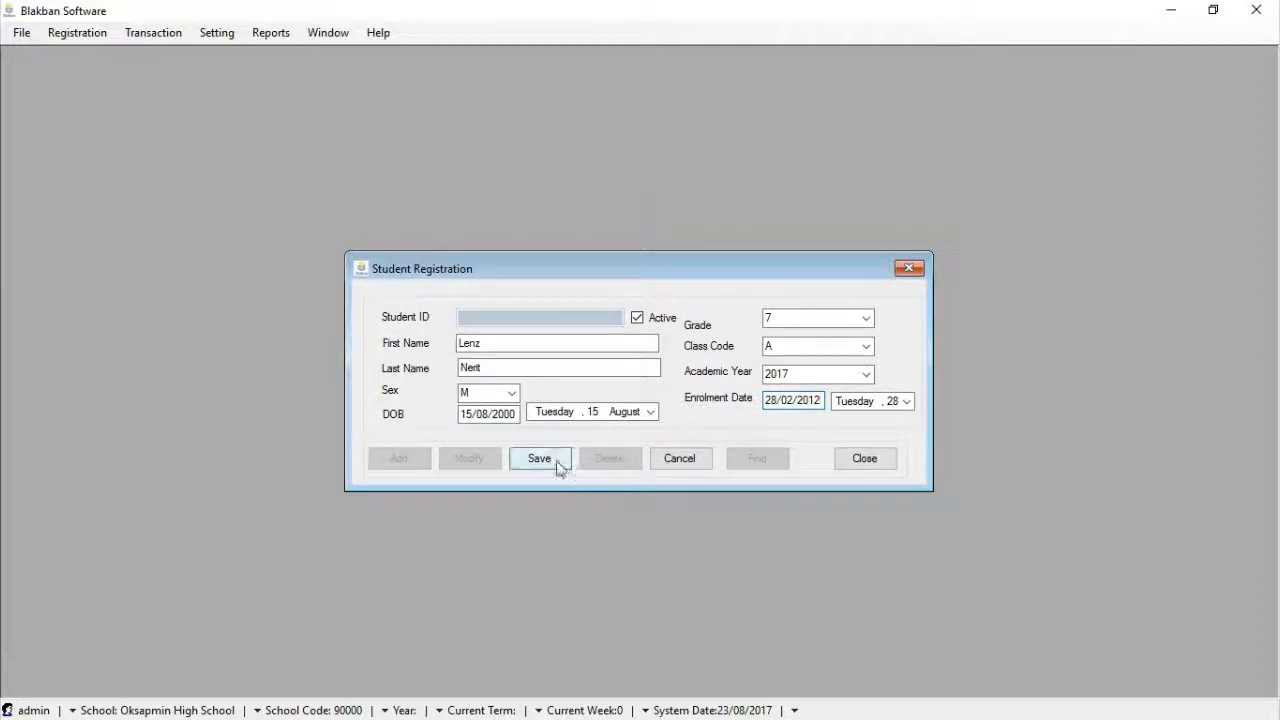
Save the student's registration and confirm with Yes
left_click(554, 459)
left_click(640, 436)
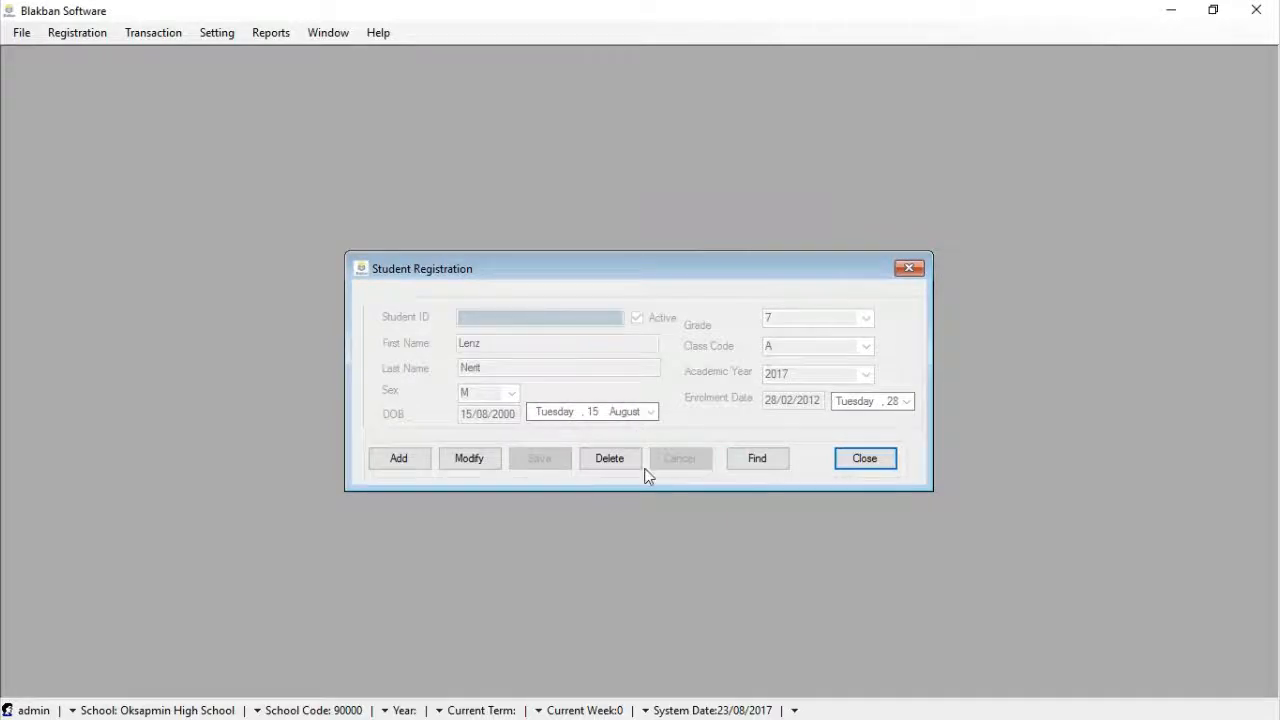
left_click(411, 462)
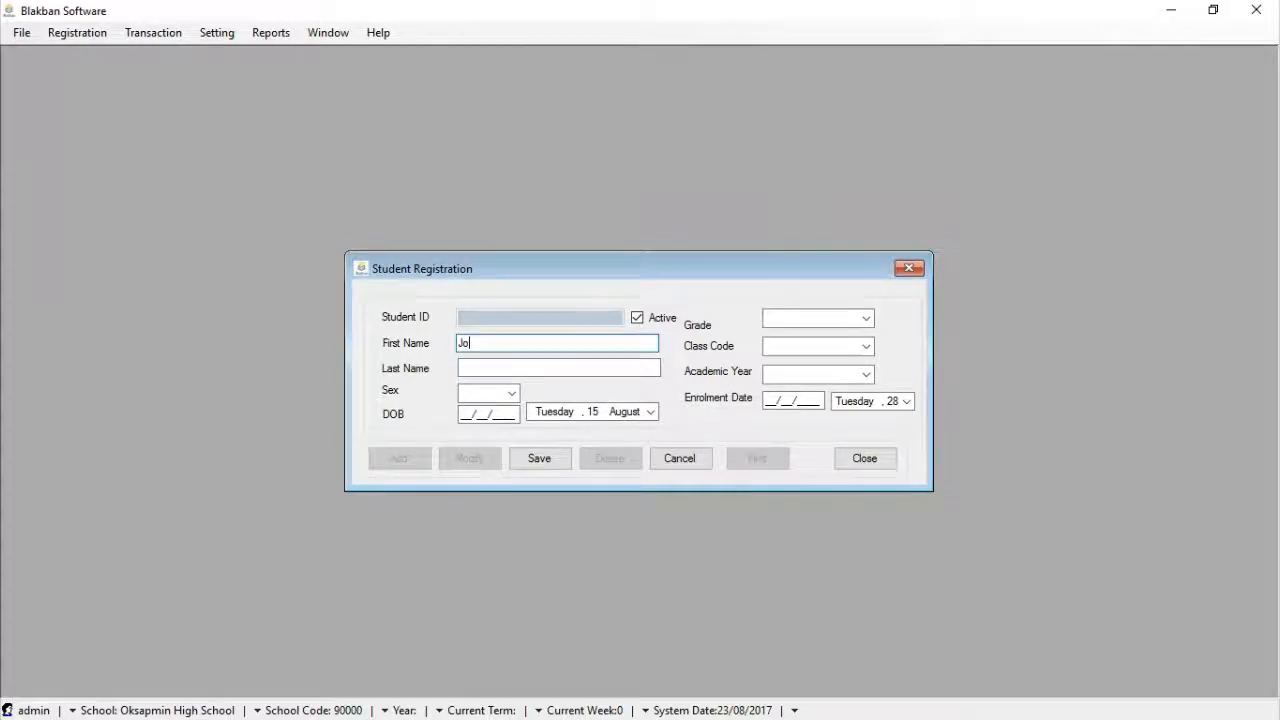
Enter the last name, set sex M and date of birth 11/07/2000
type("Blow")
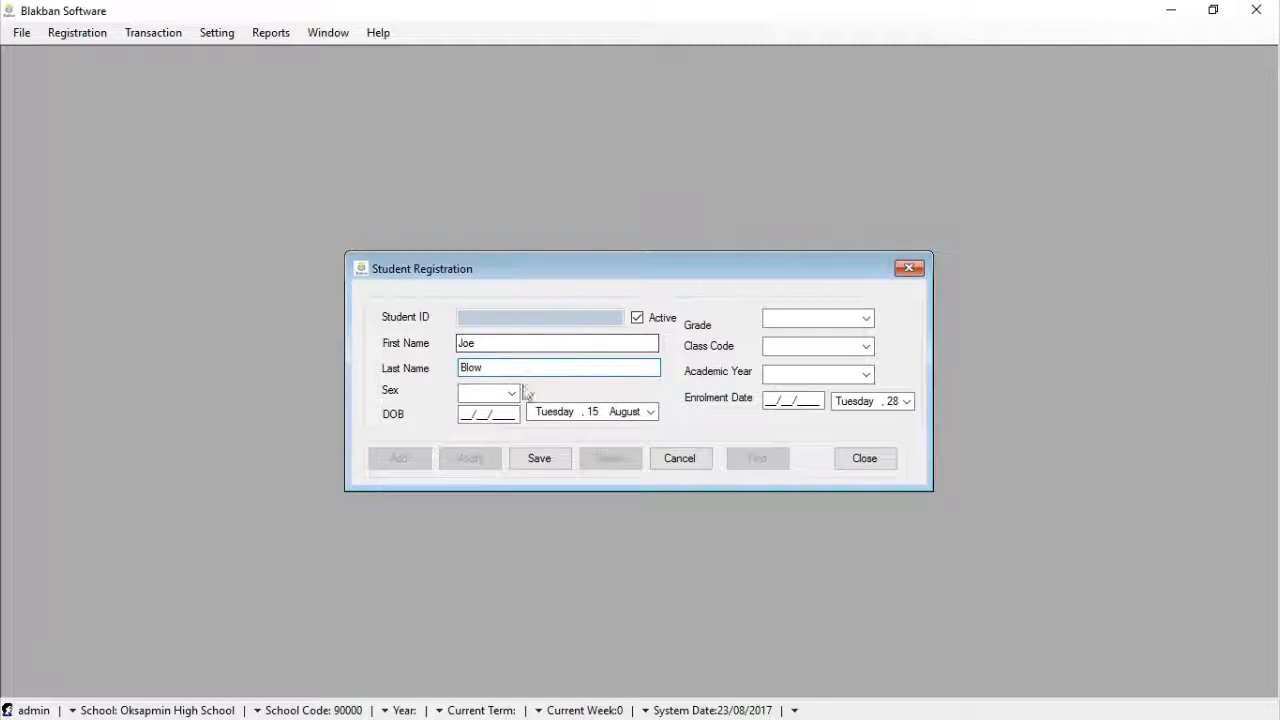
left_click(513, 393)
left_click(483, 423)
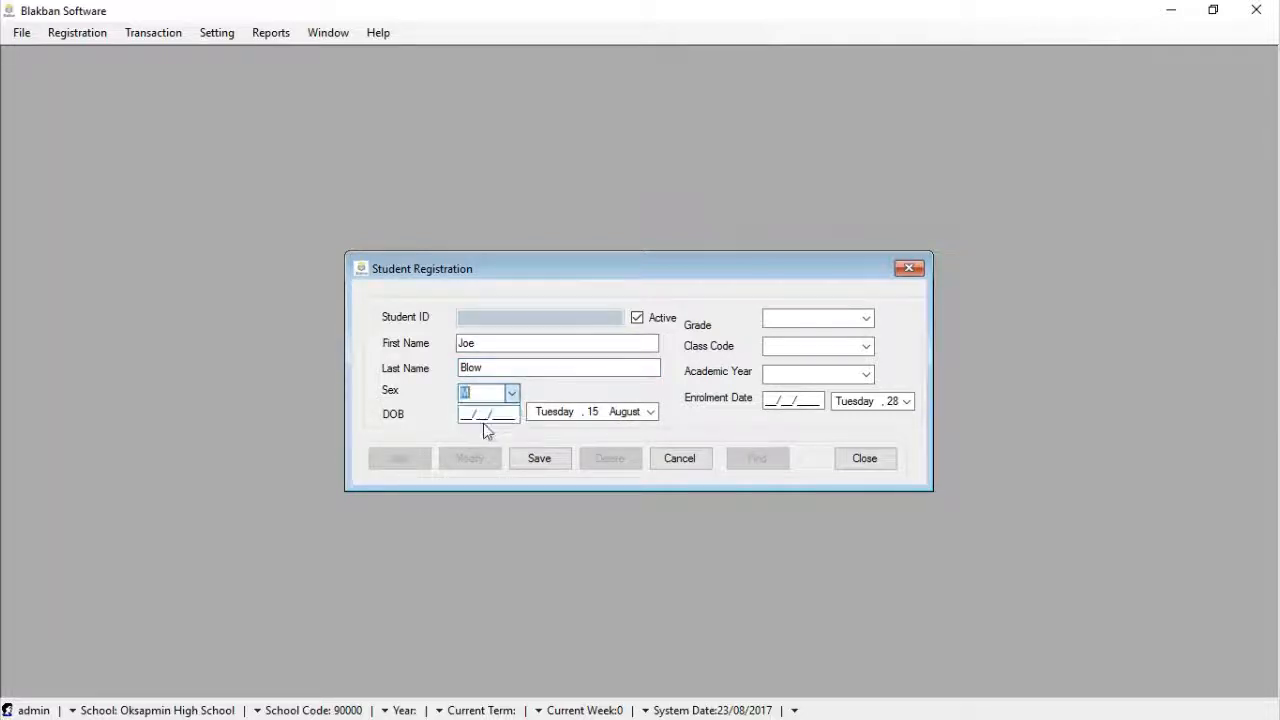
left_click(650, 412)
left_click(535, 437)
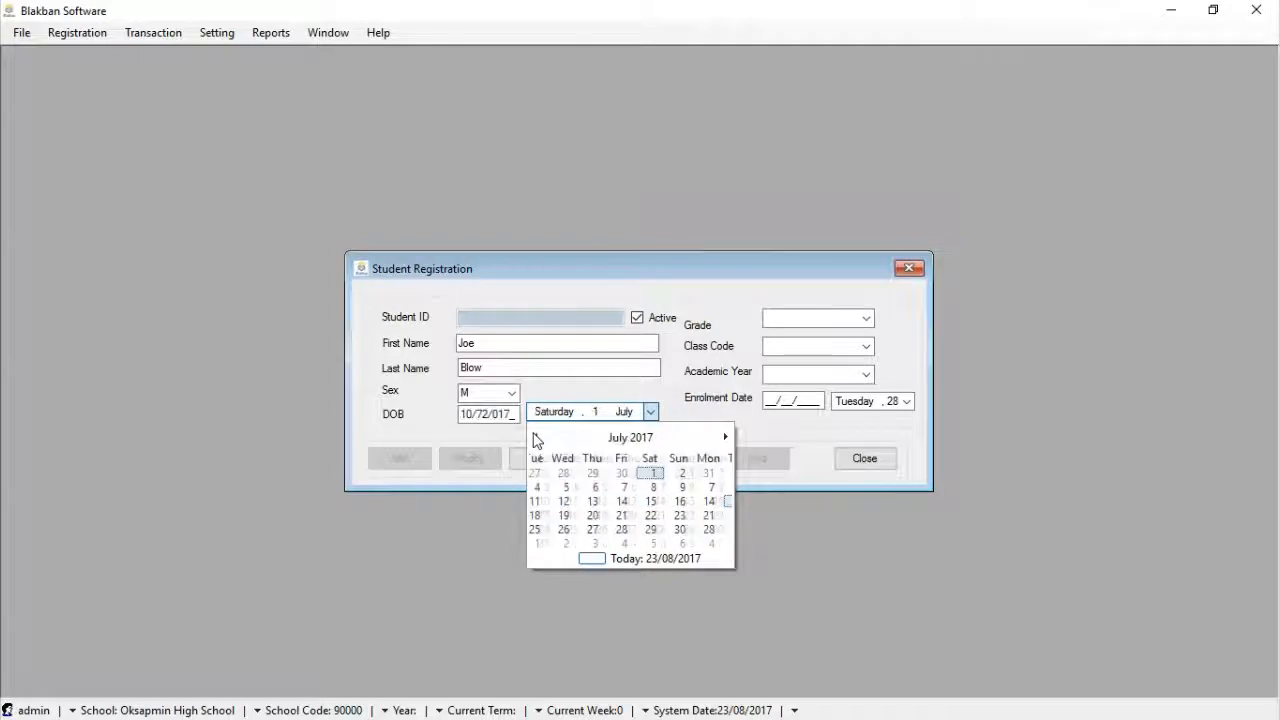
left_click(574, 502)
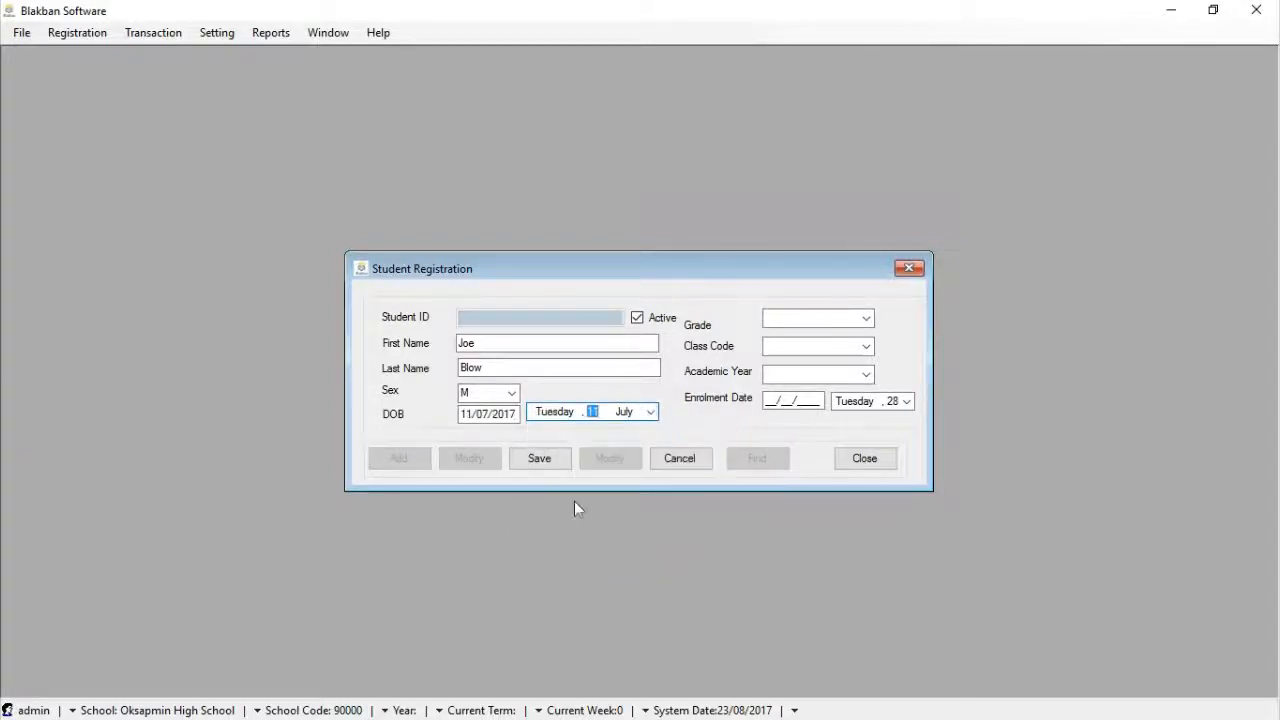
left_click(517, 414)
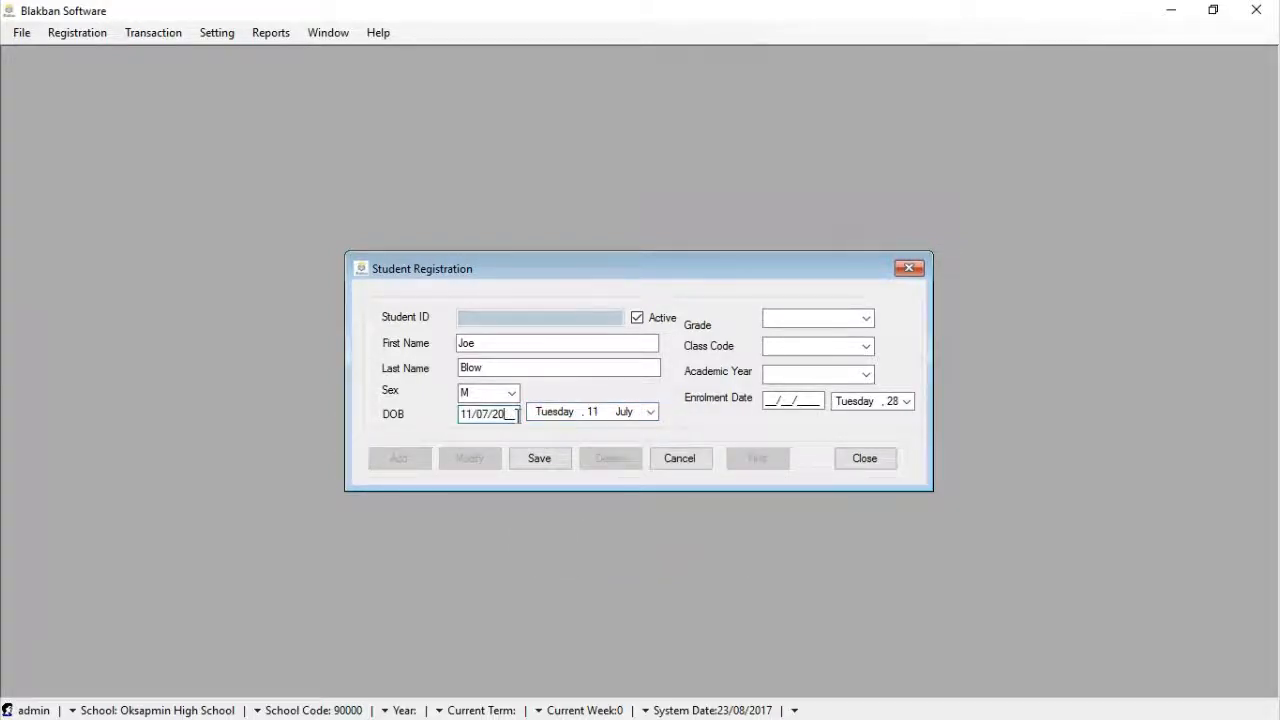
type("00")
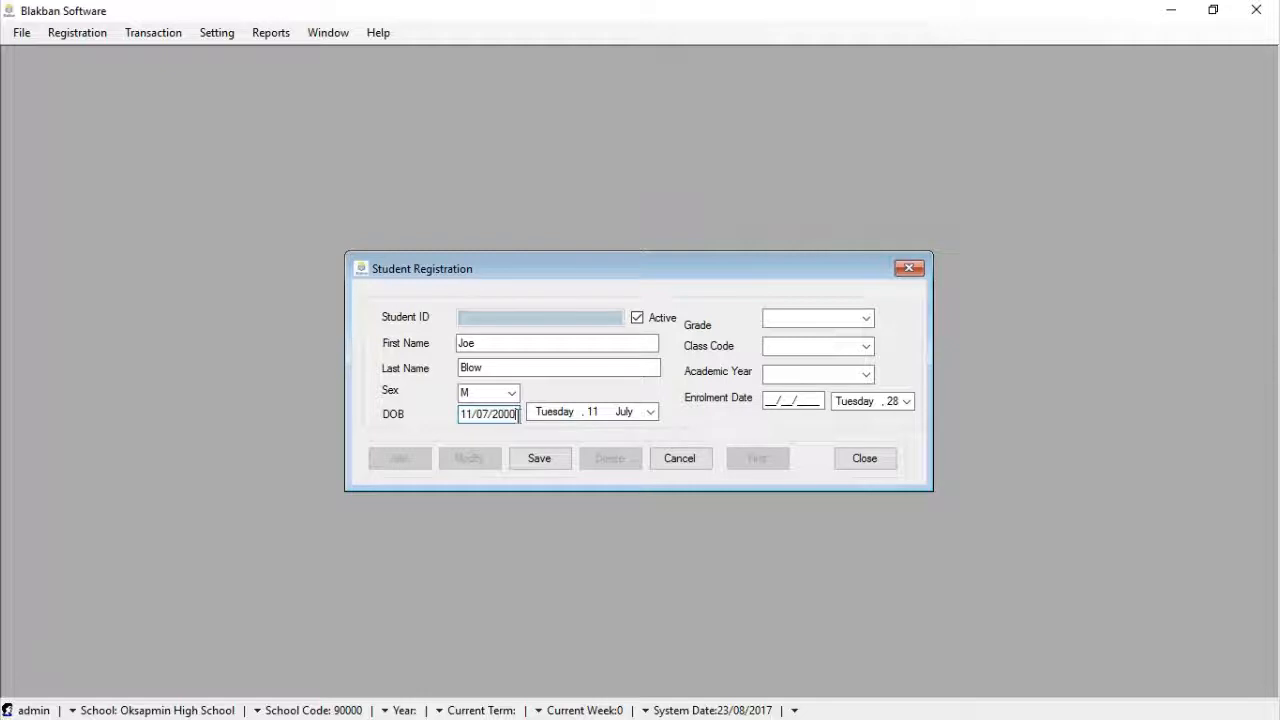
Assign grade 7, class code A and academic year 2017
left_click(866, 319)
left_click(790, 408)
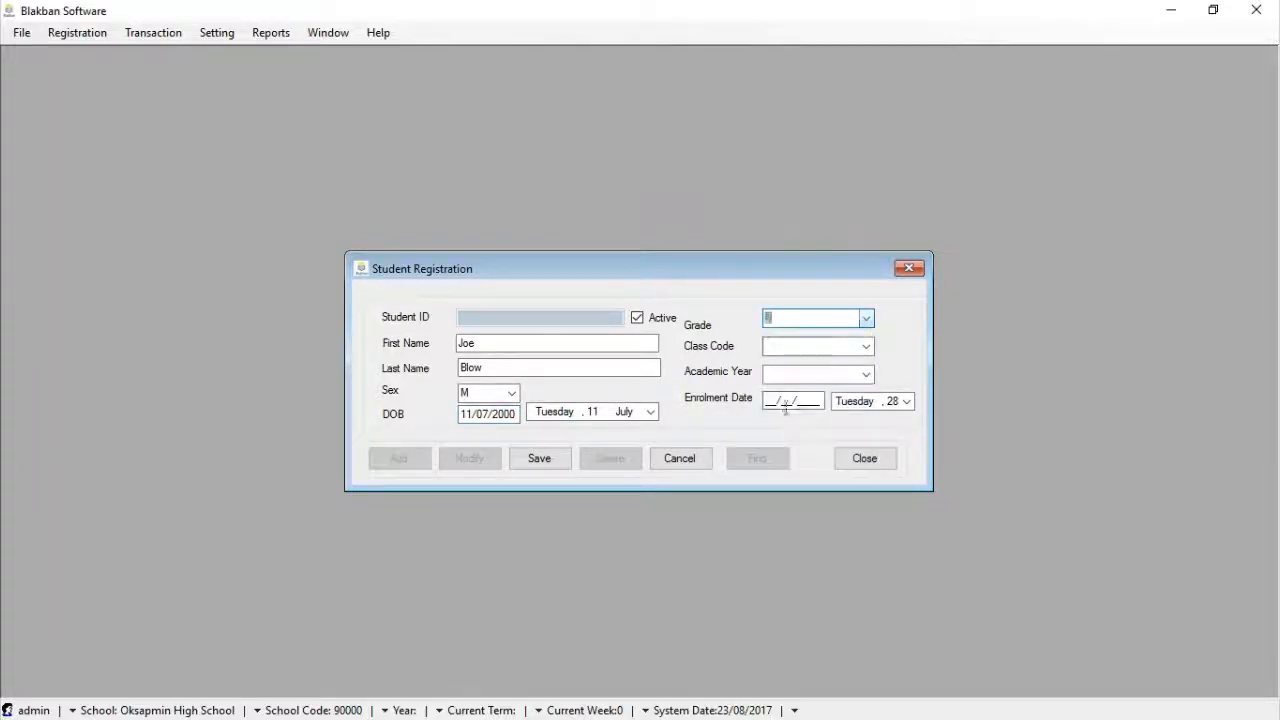
left_click(867, 346)
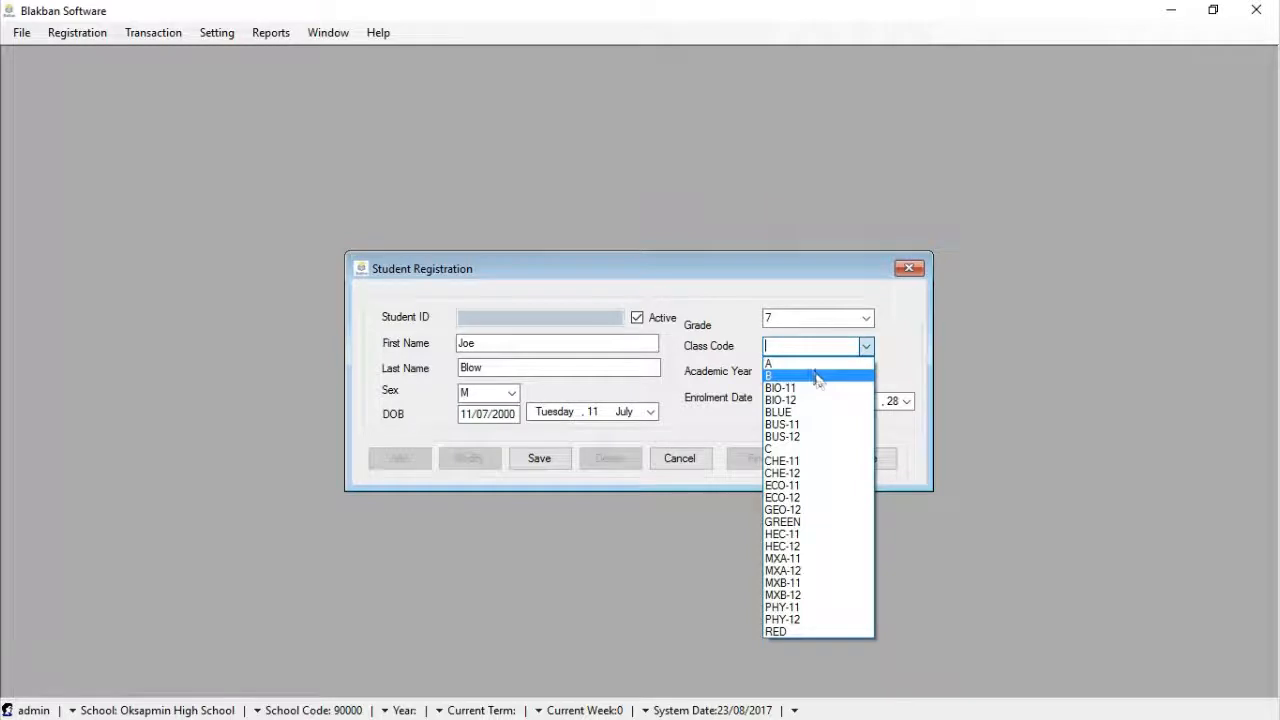
left_click(811, 368)
left_click(867, 374)
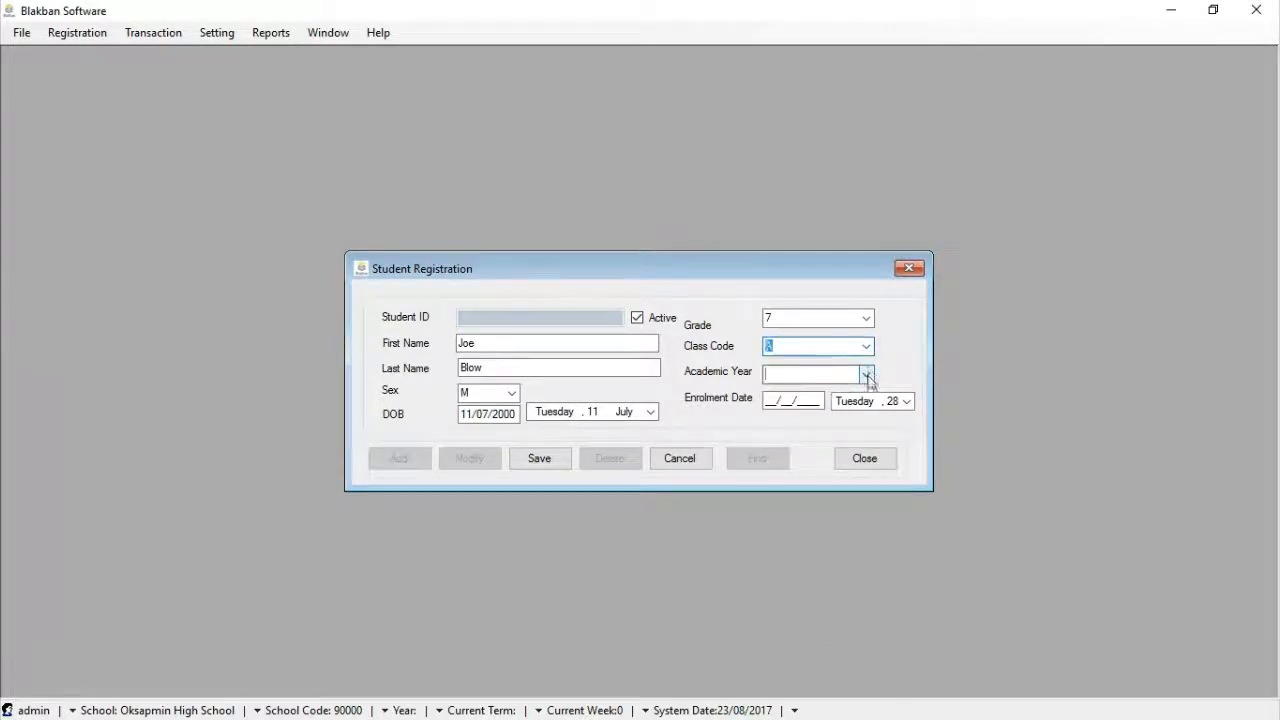
left_click(840, 392)
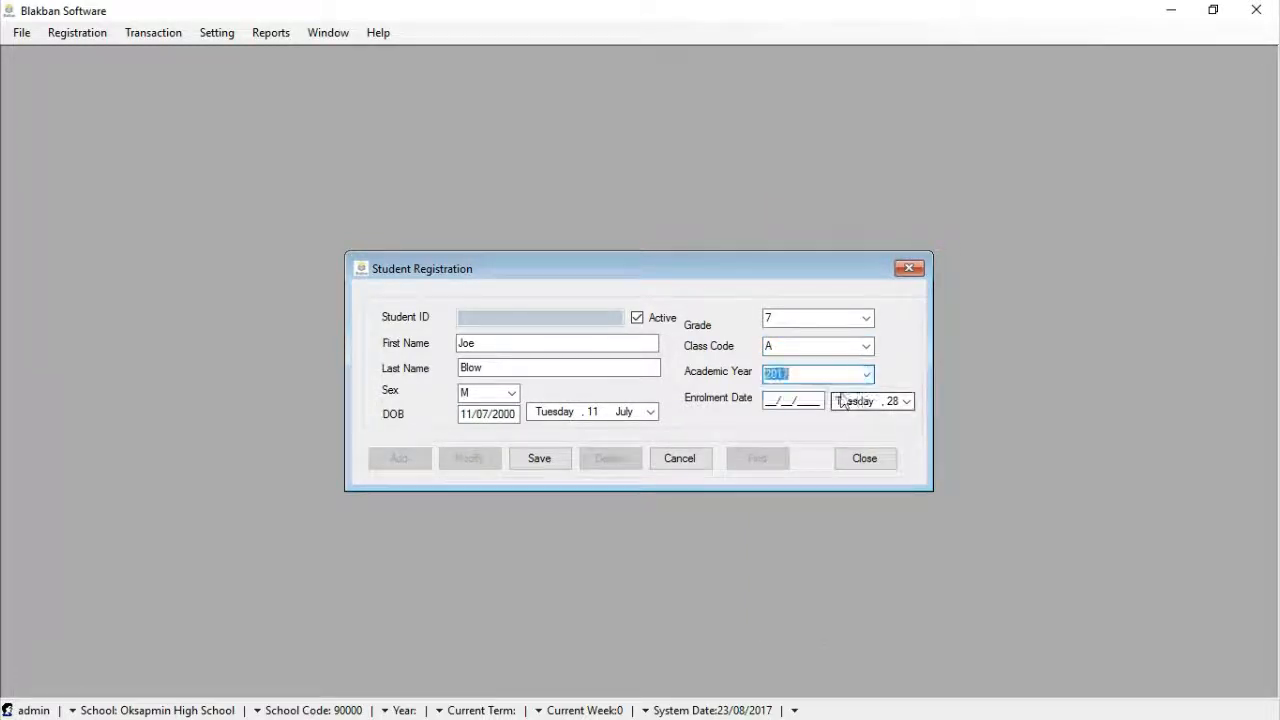
Set the enrolment date to 27 February, then save and confirm the record
left_click(906, 402)
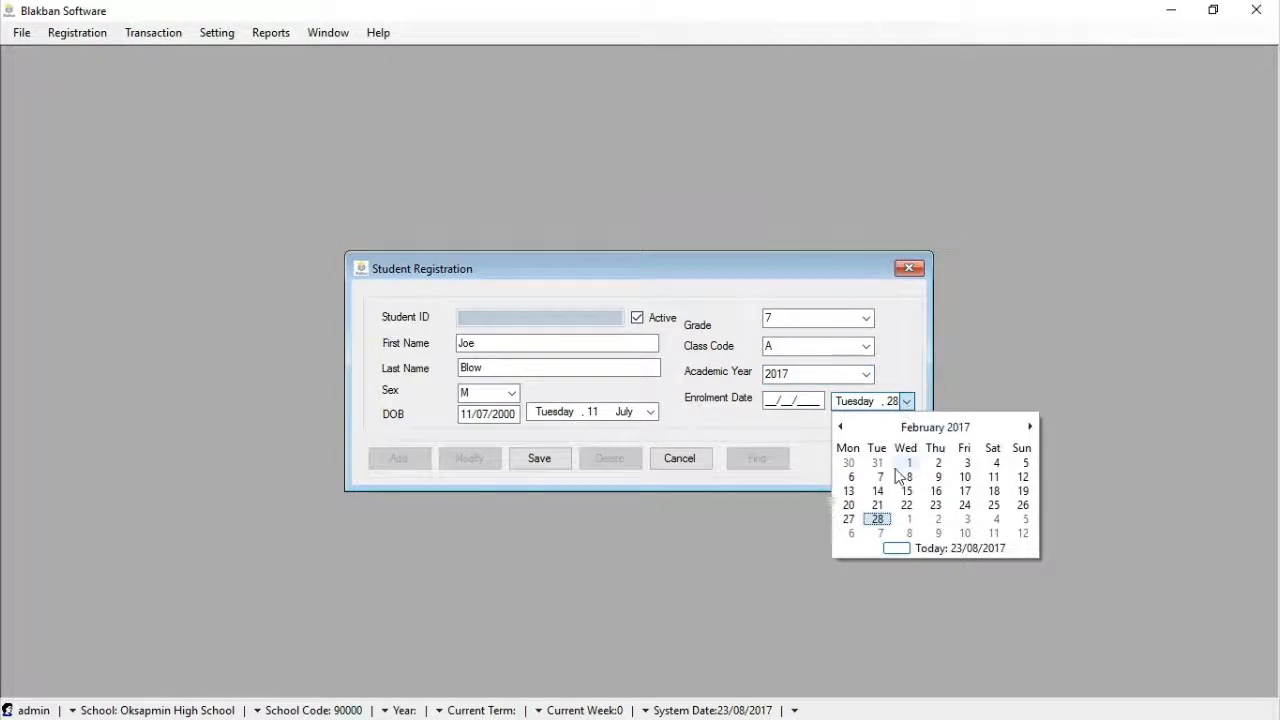
left_click(879, 518)
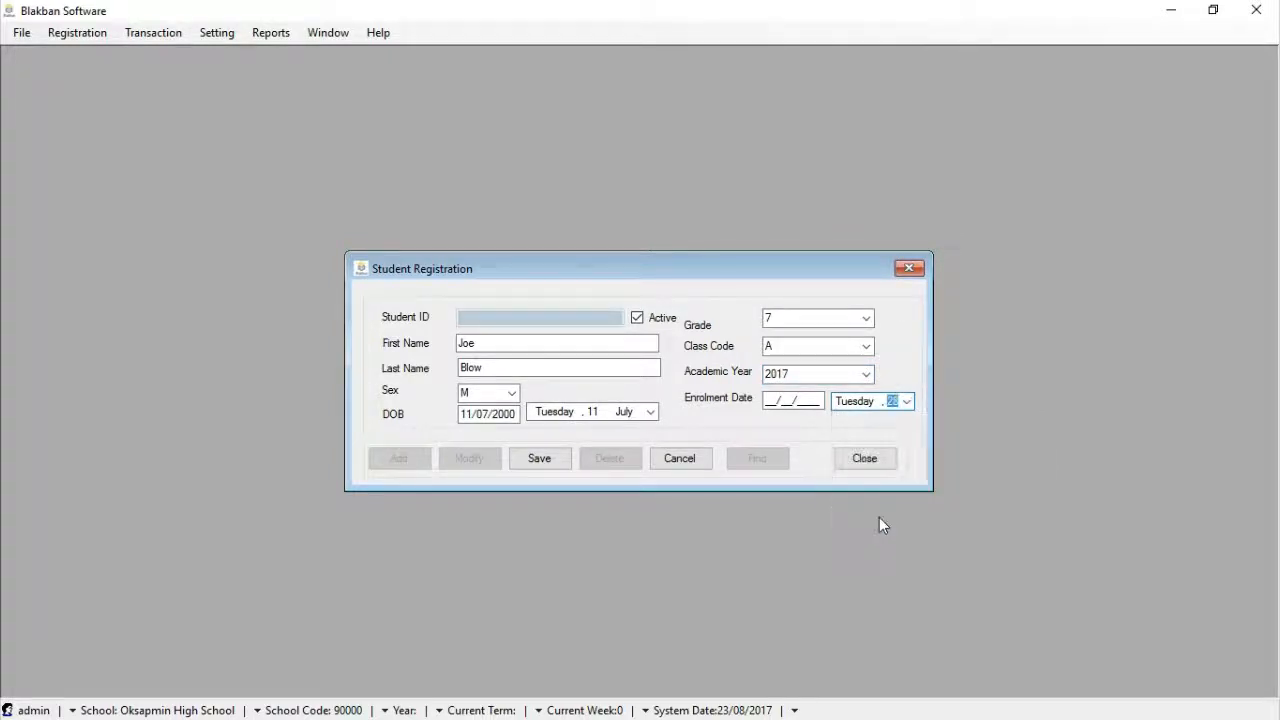
left_click(907, 402)
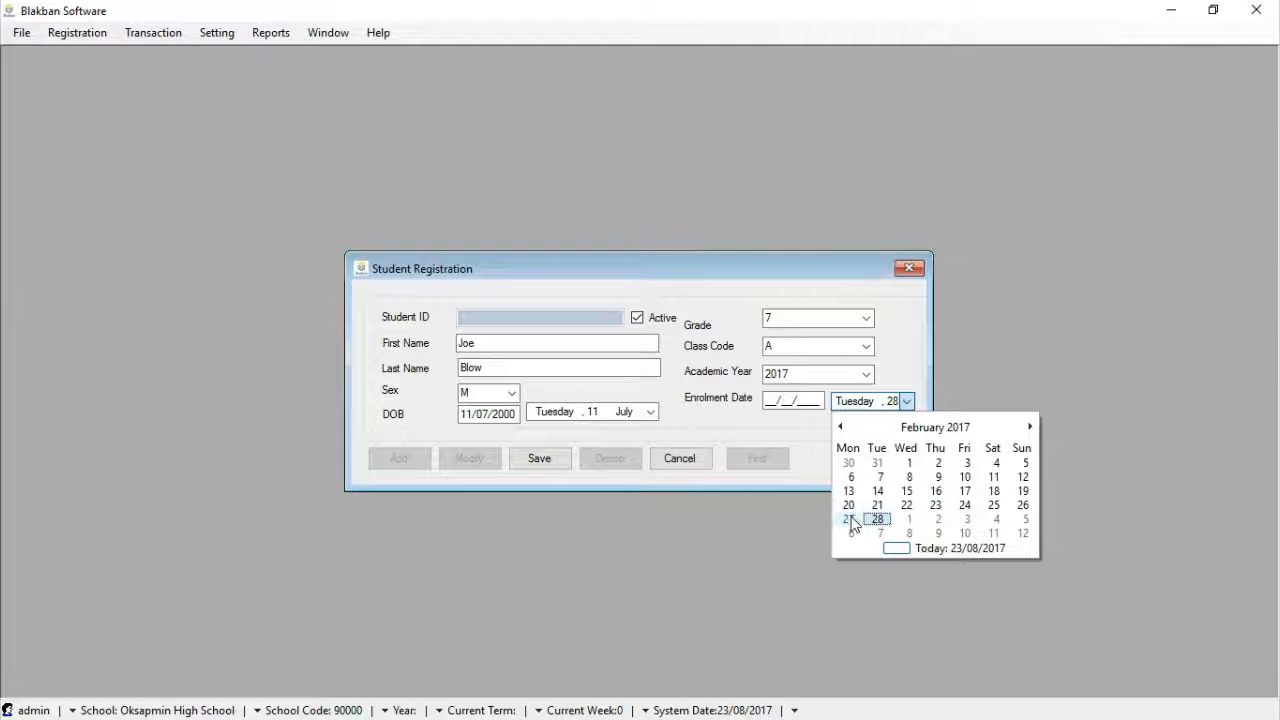
left_click(851, 519)
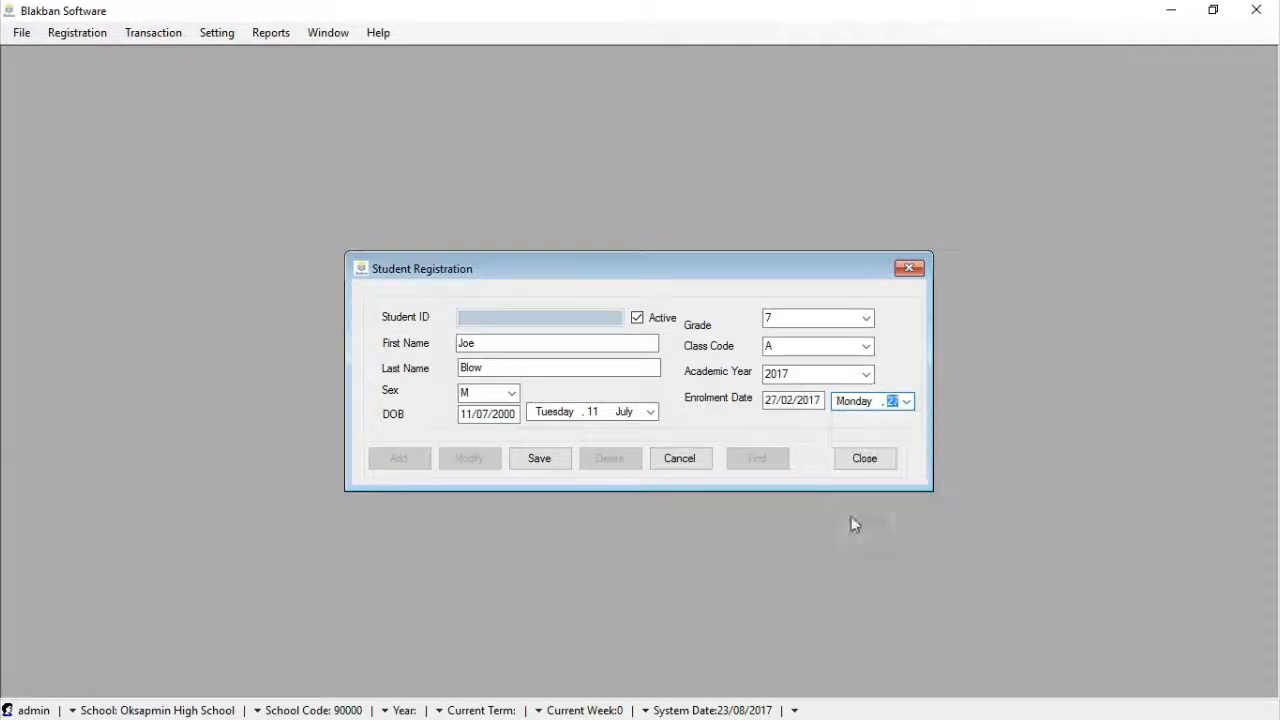
left_click(550, 462)
left_click(625, 433)
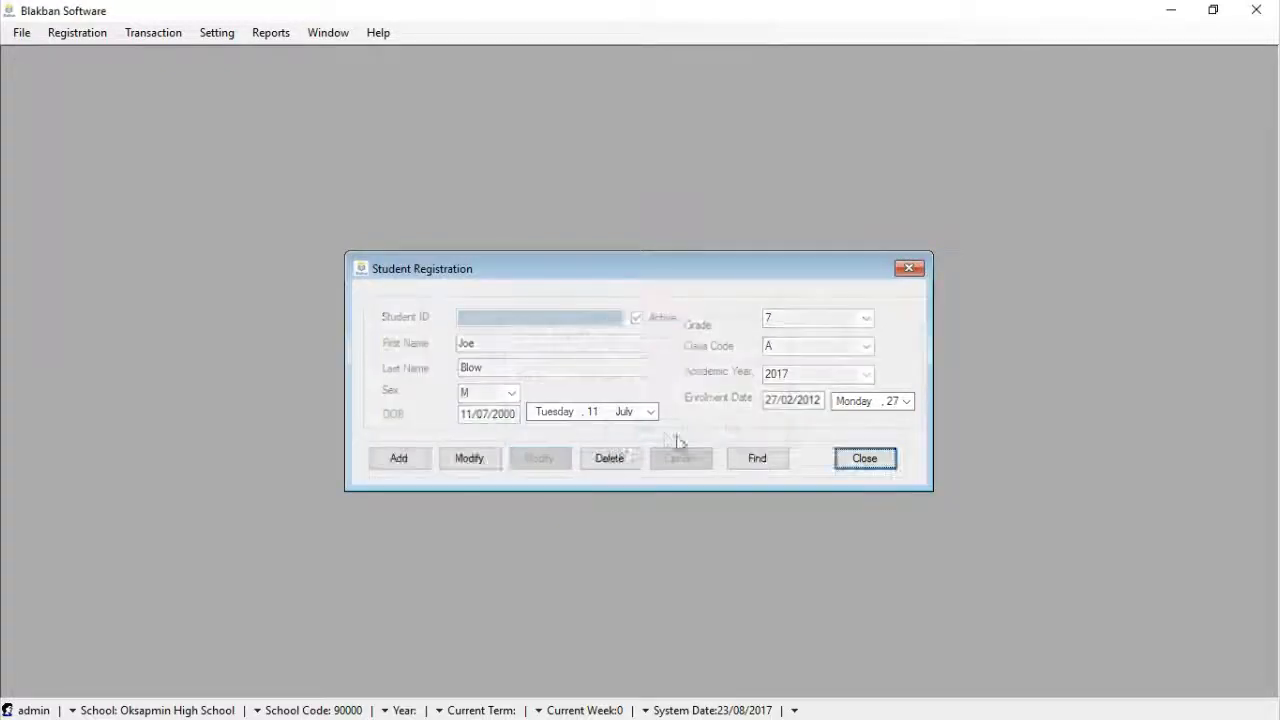
Add another student record and enter the student's first and last name
left_click(414, 462)
left_click(526, 341)
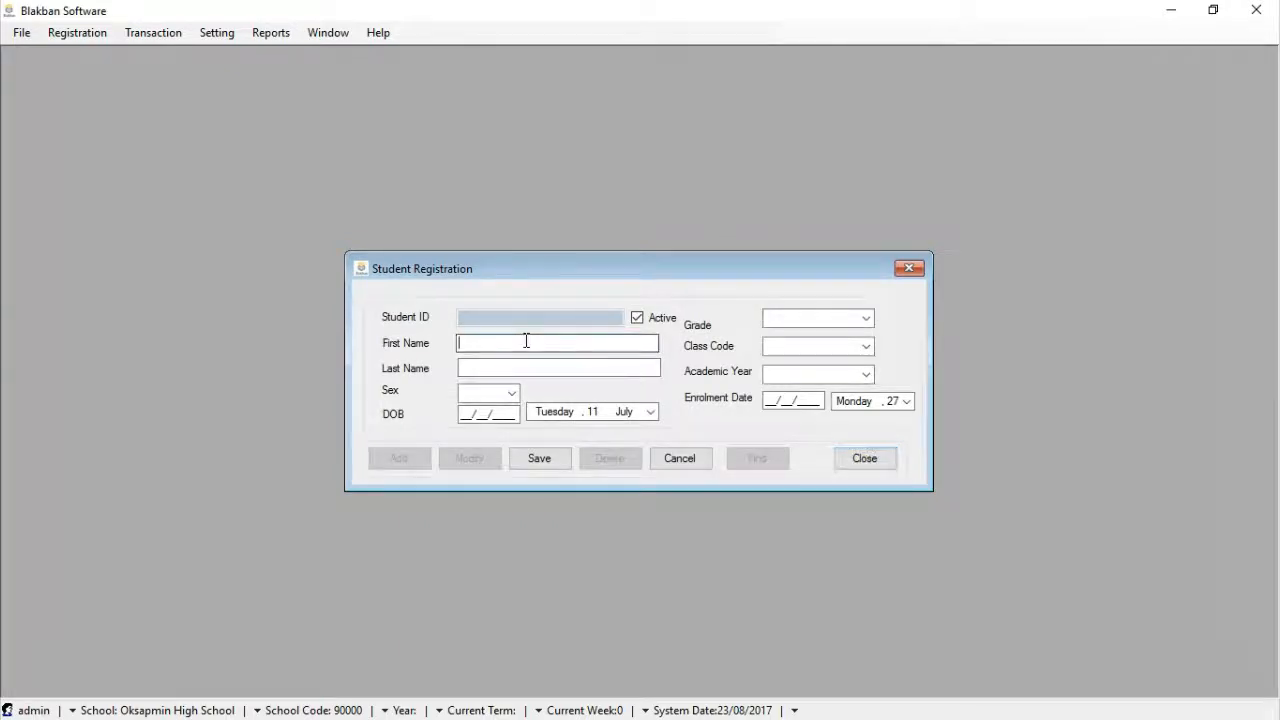
type("Mary")
left_click(507, 367)
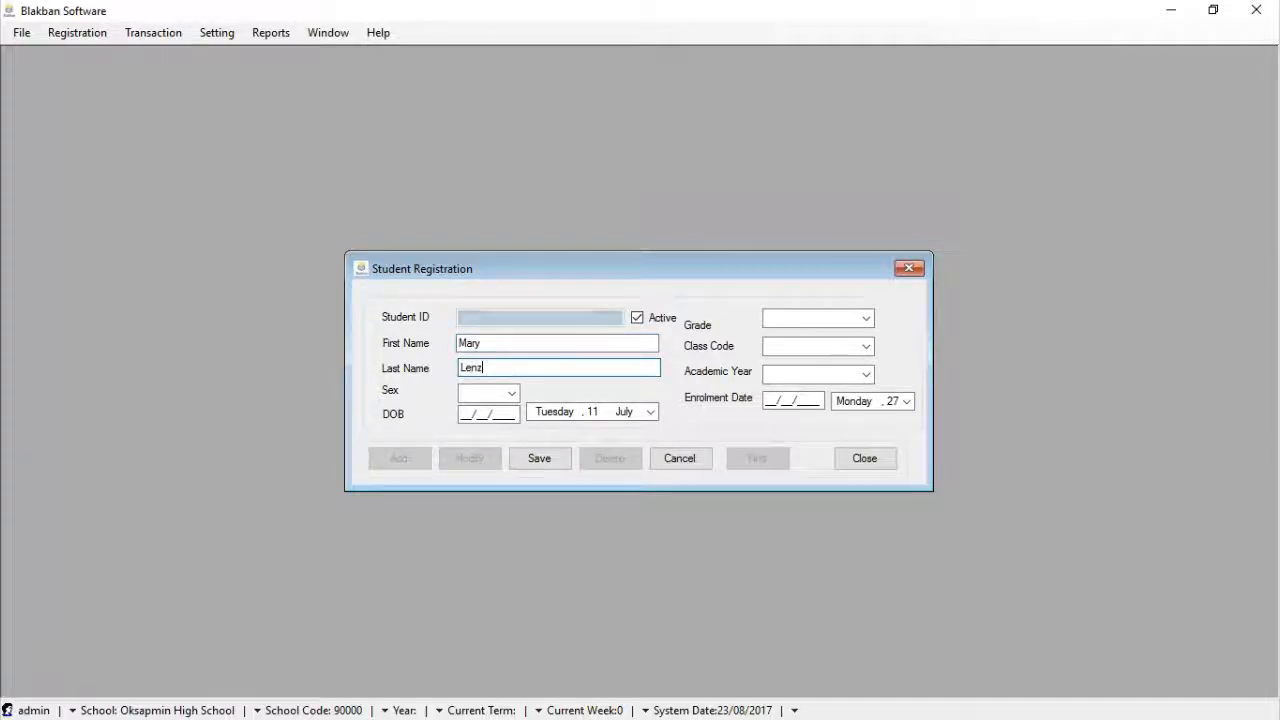
Set sex to F and date of birth to 14/07/2000
left_click(510, 392)
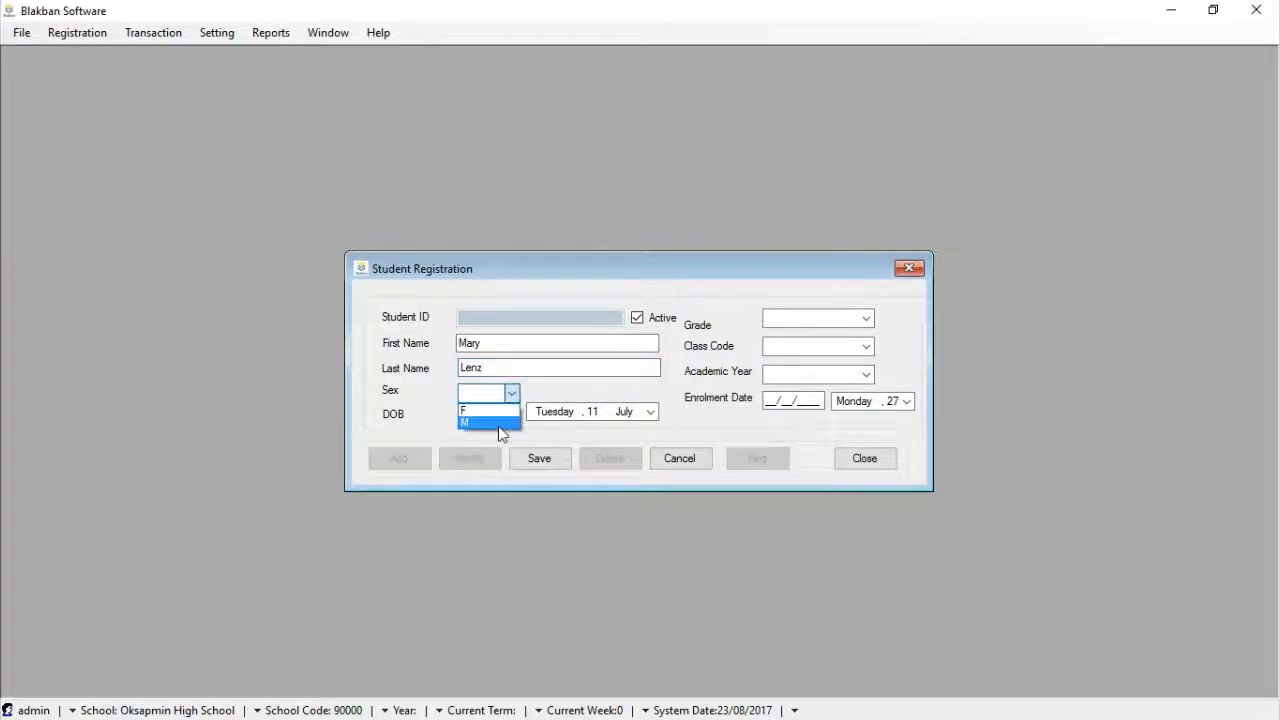
left_click(490, 411)
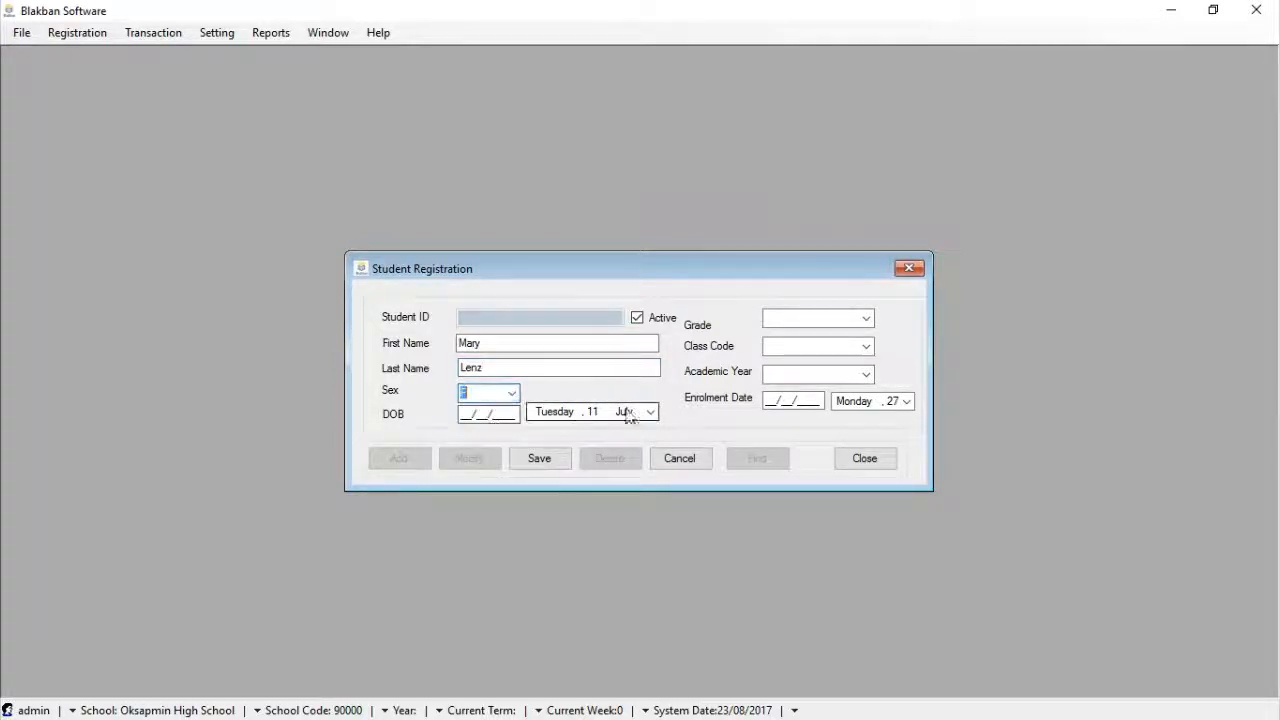
left_click(651, 412)
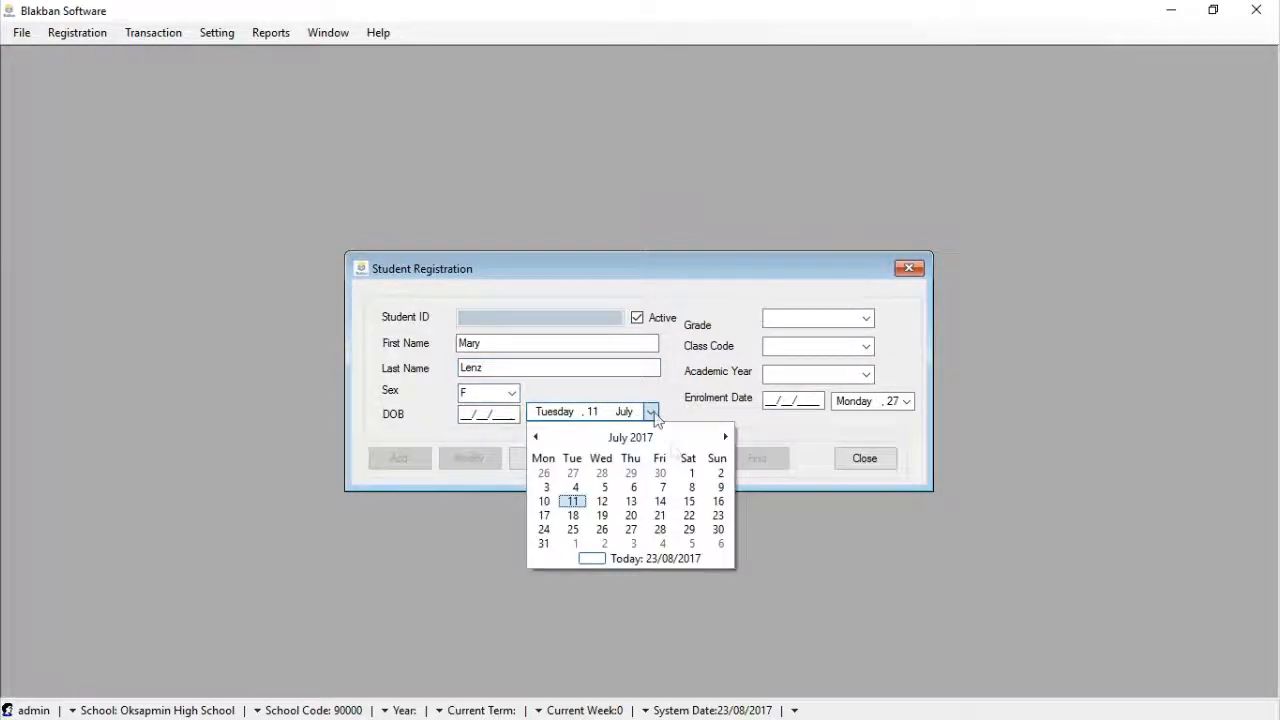
left_click(660, 502)
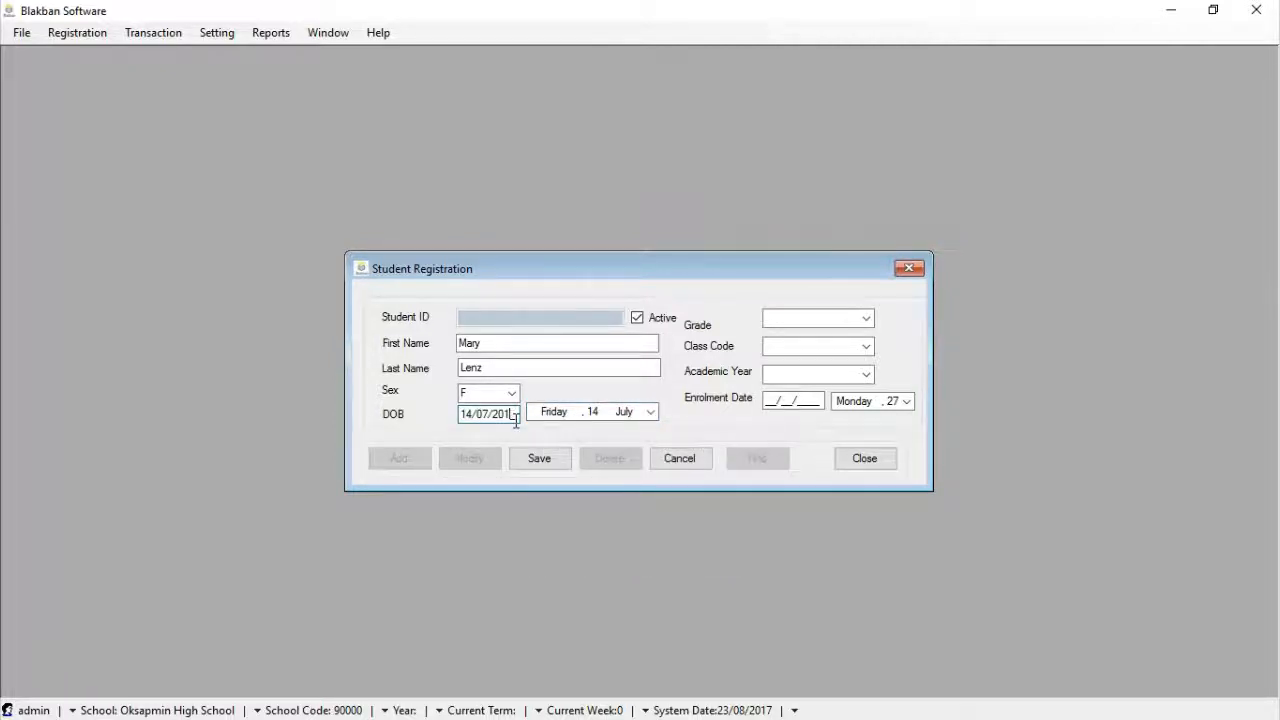
type("00")
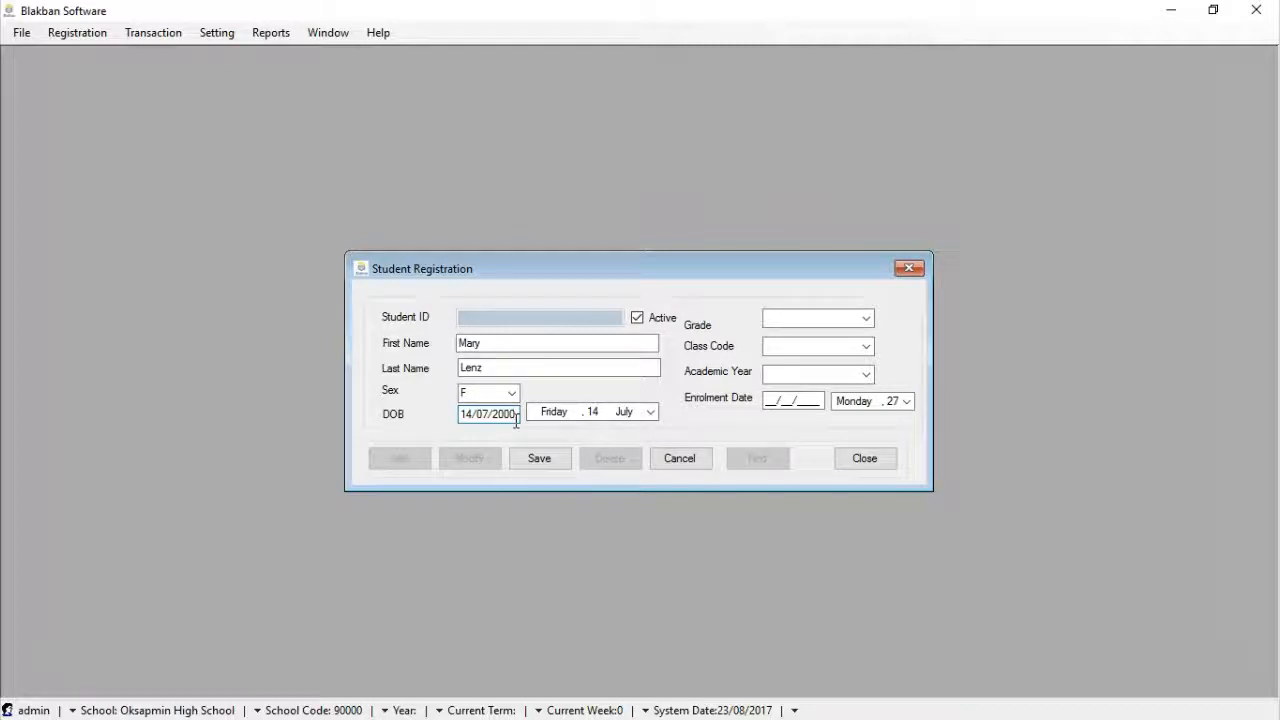
Assign grade 7, class code A and academic year 2017
left_click(866, 318)
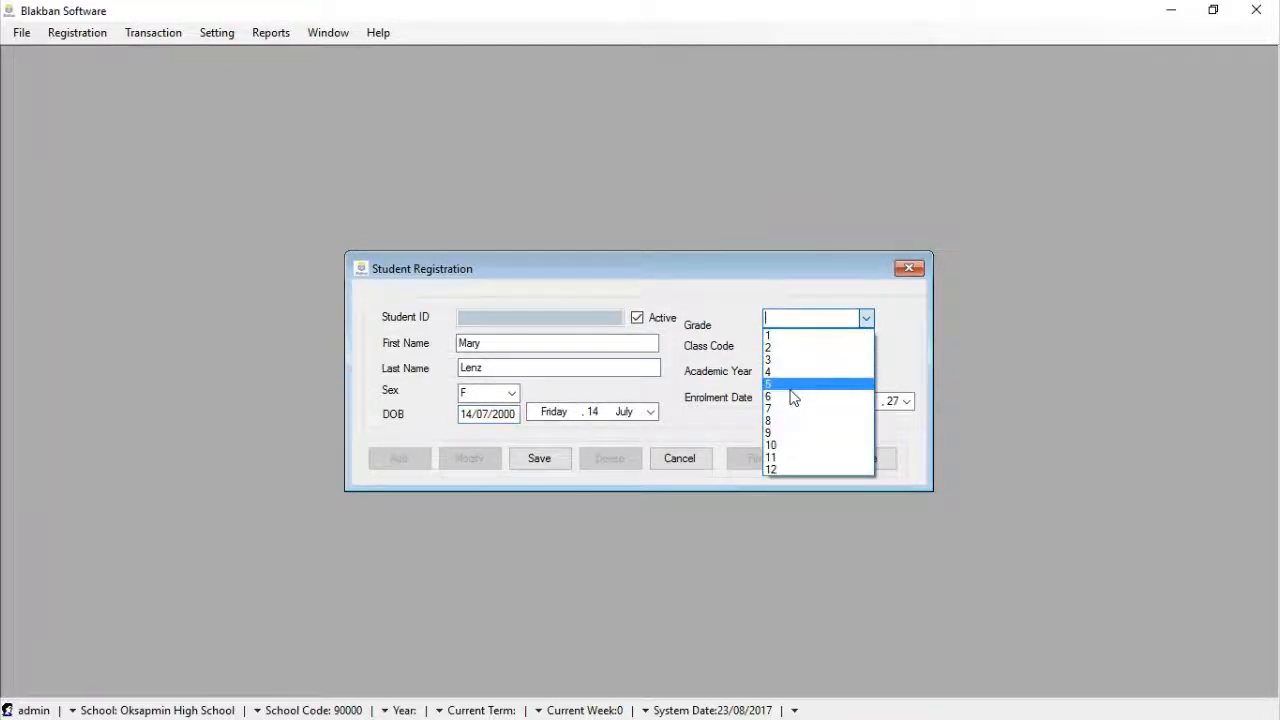
left_click(790, 408)
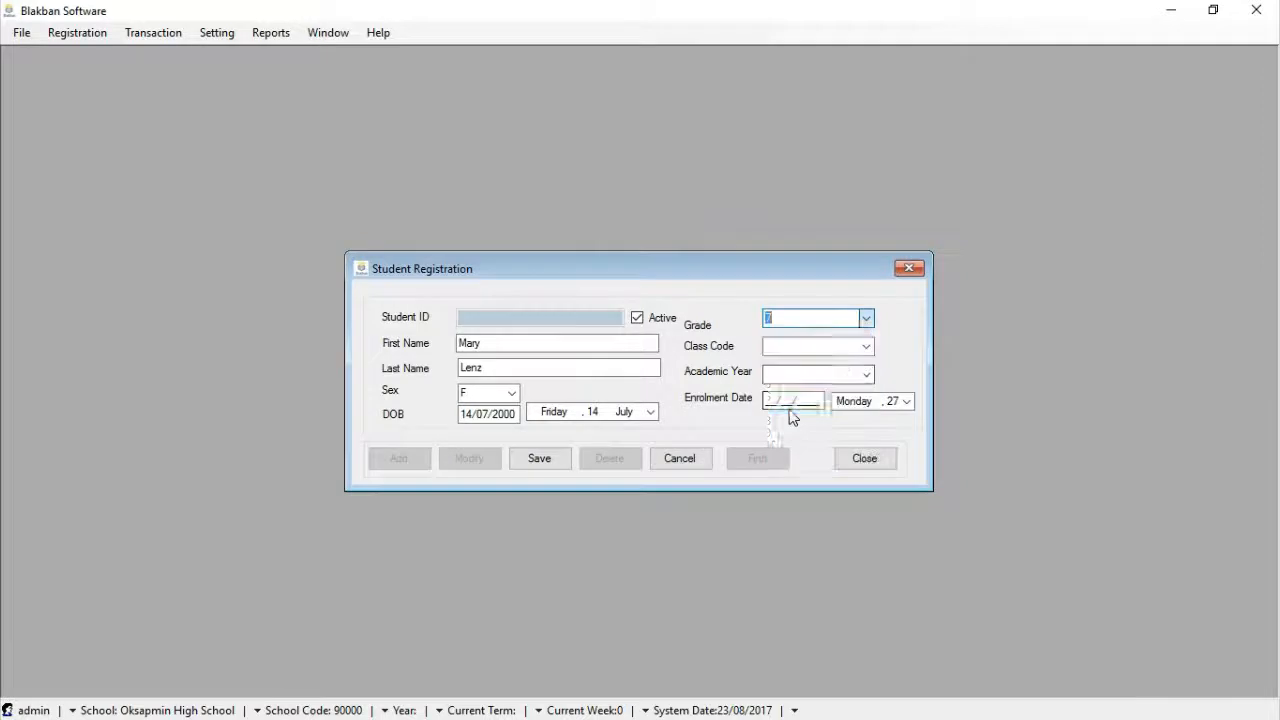
left_click(866, 347)
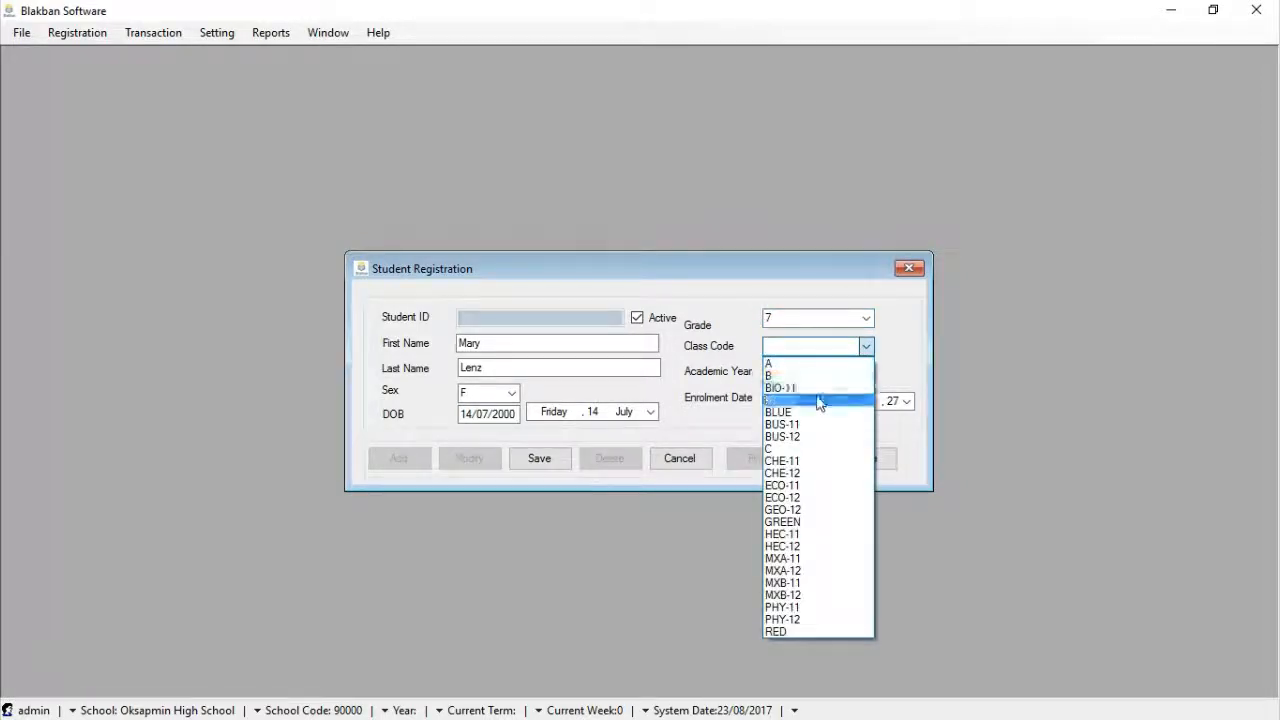
left_click(825, 365)
left_click(866, 373)
left_click(847, 392)
Set the enrolment date to 28/02/2012, then save and confirm the record
left_click(906, 401)
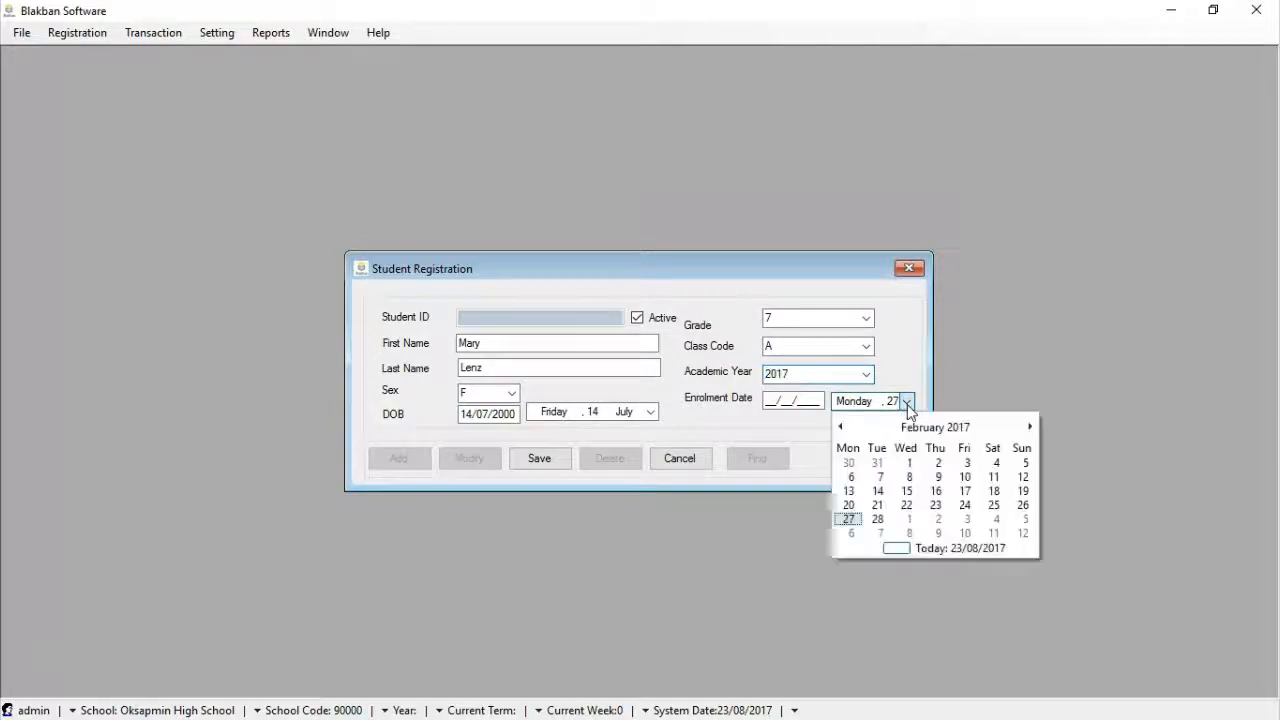
left_click(879, 521)
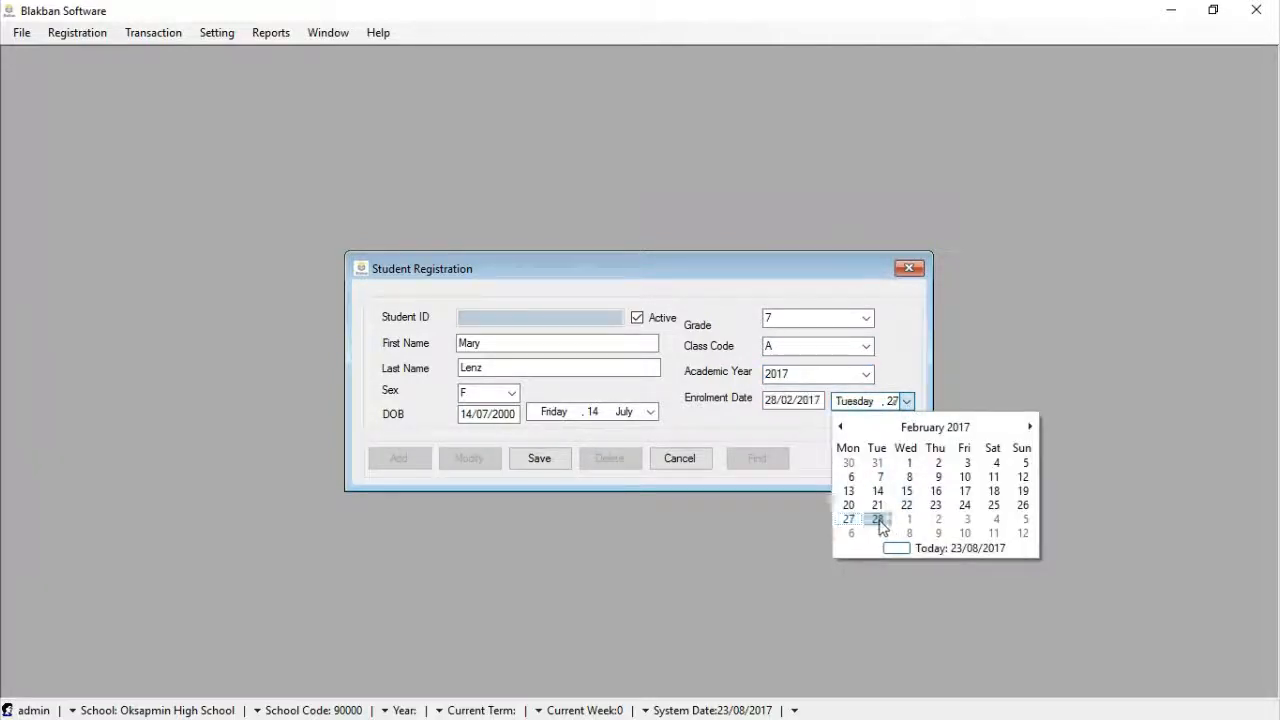
left_click(820, 402)
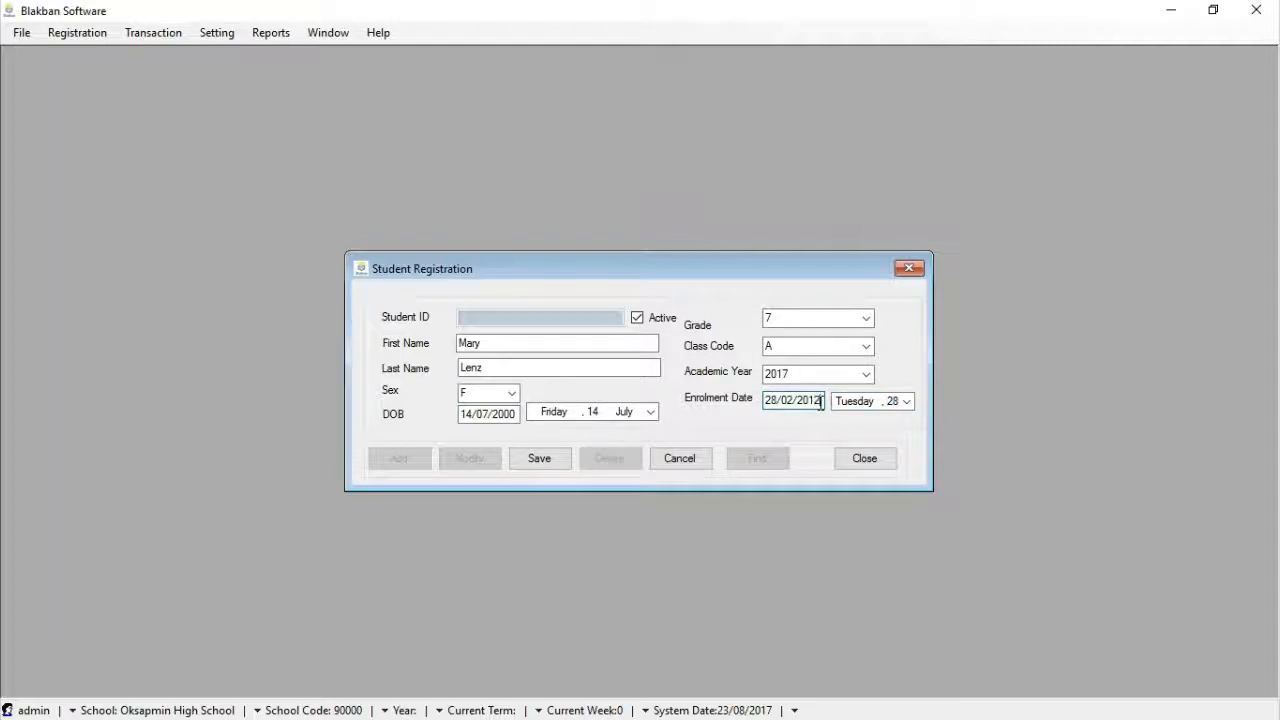
left_click(540, 458)
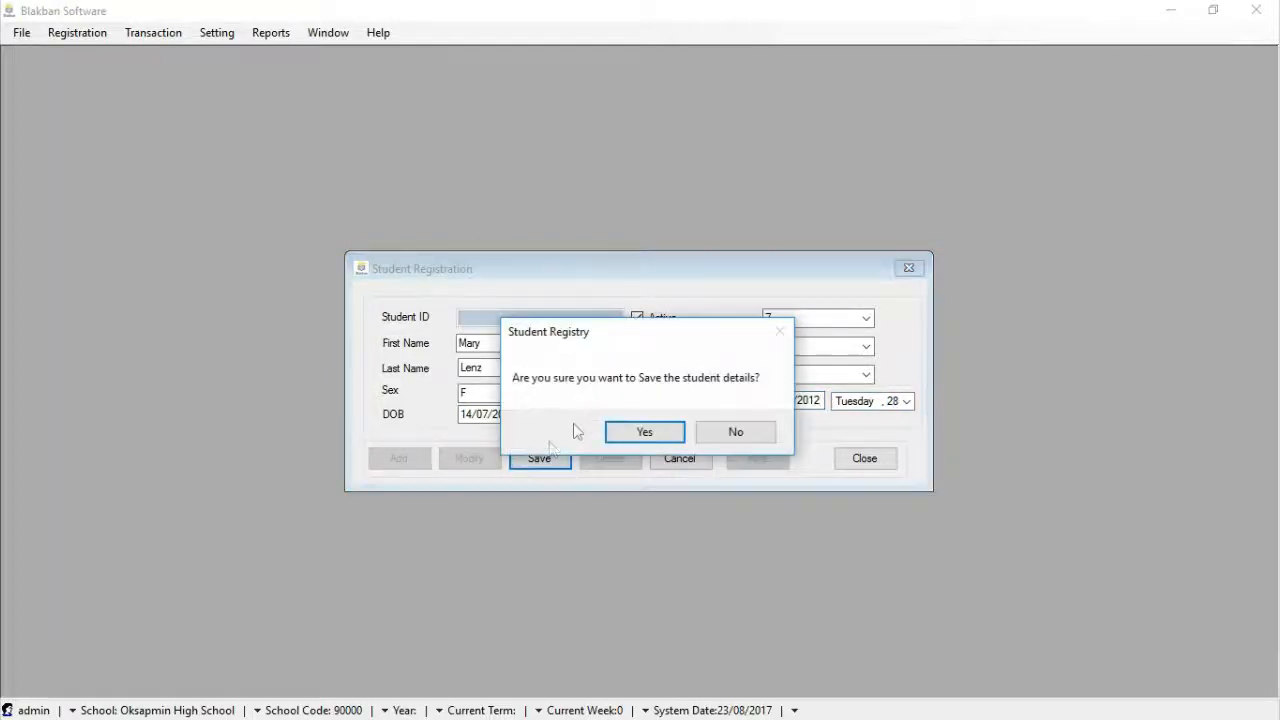
left_click(632, 430)
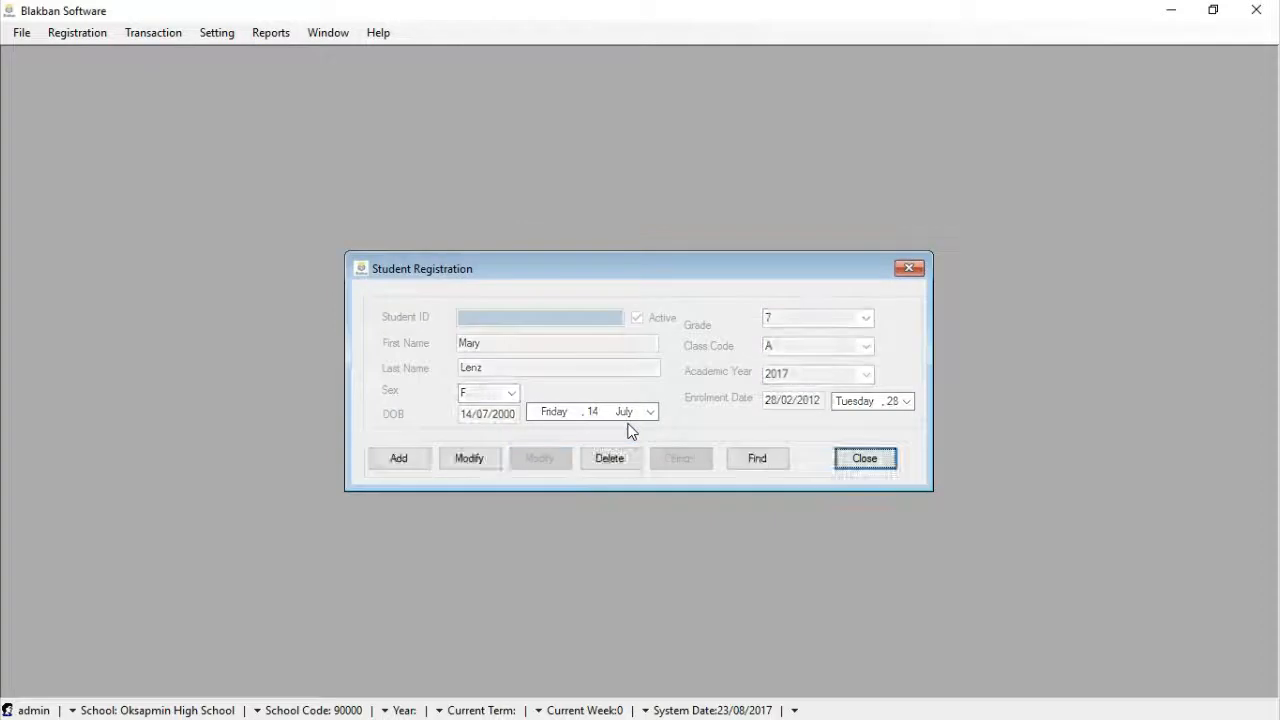
Add a new student record and enter the student's first and last name
left_click(404, 466)
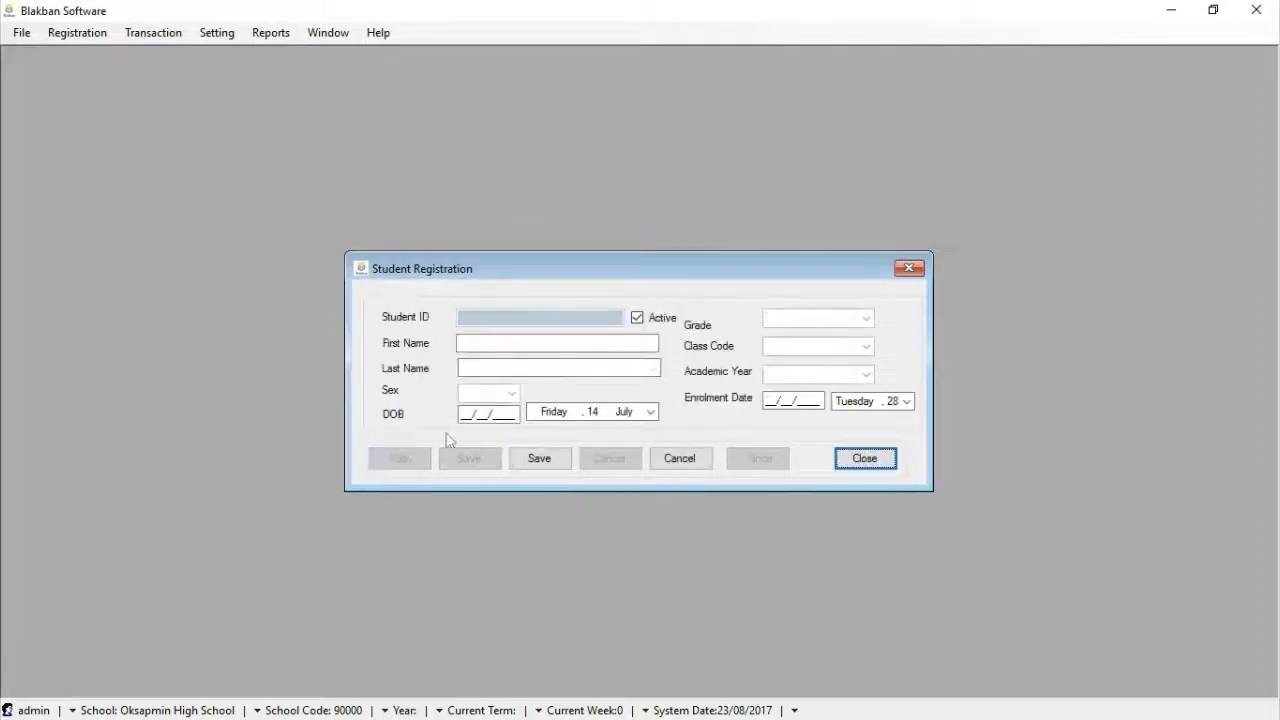
left_click(578, 345)
type("Tom")
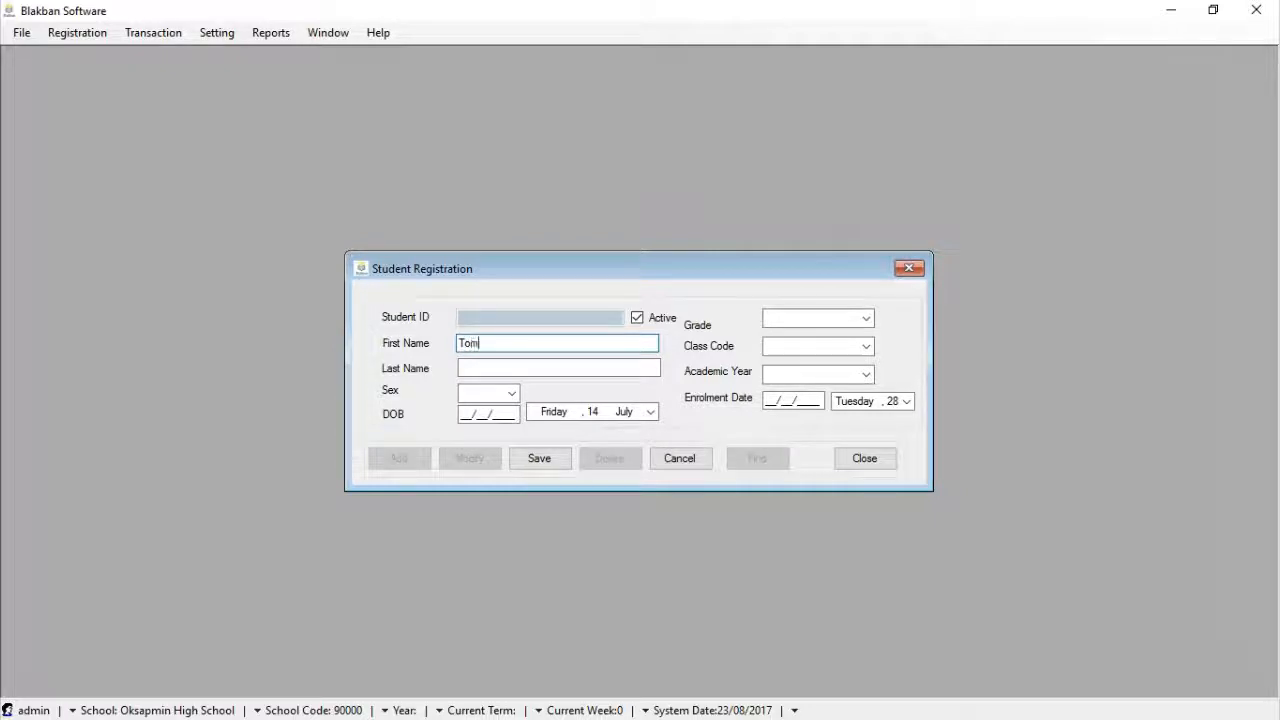
left_click(566, 366)
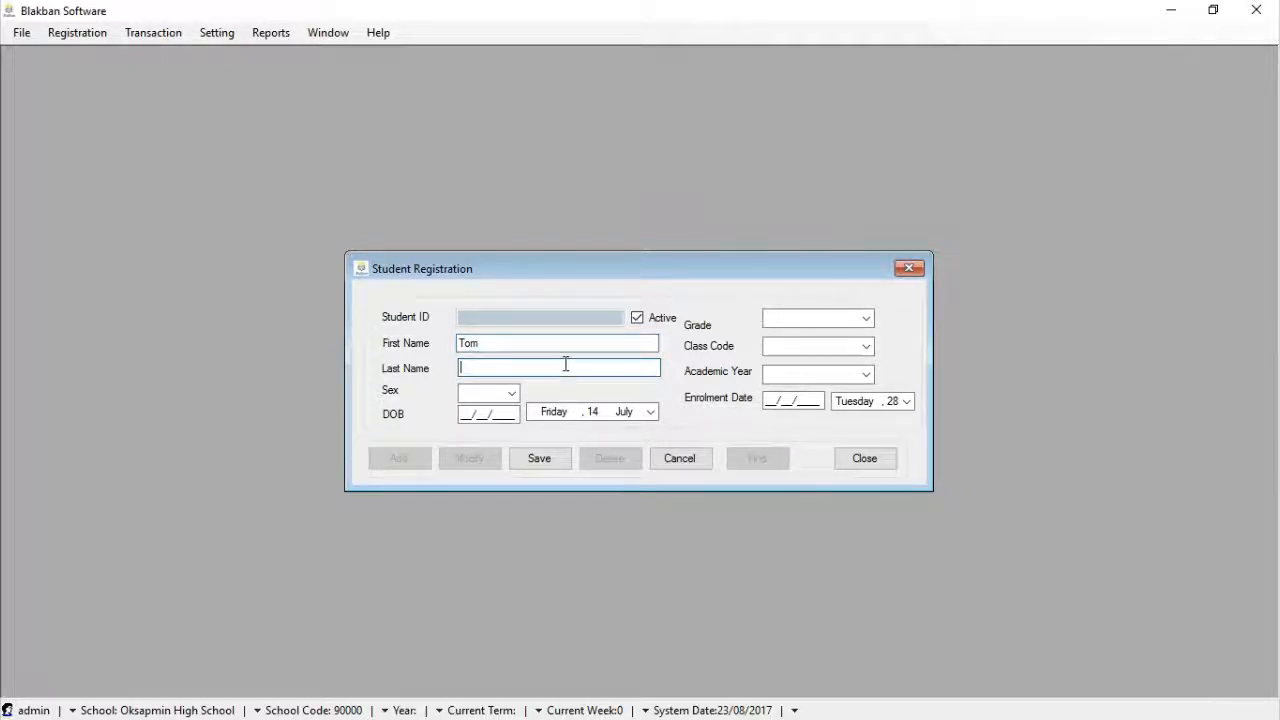
Set sex to M and date of birth to 20/07/2000
left_click(512, 392)
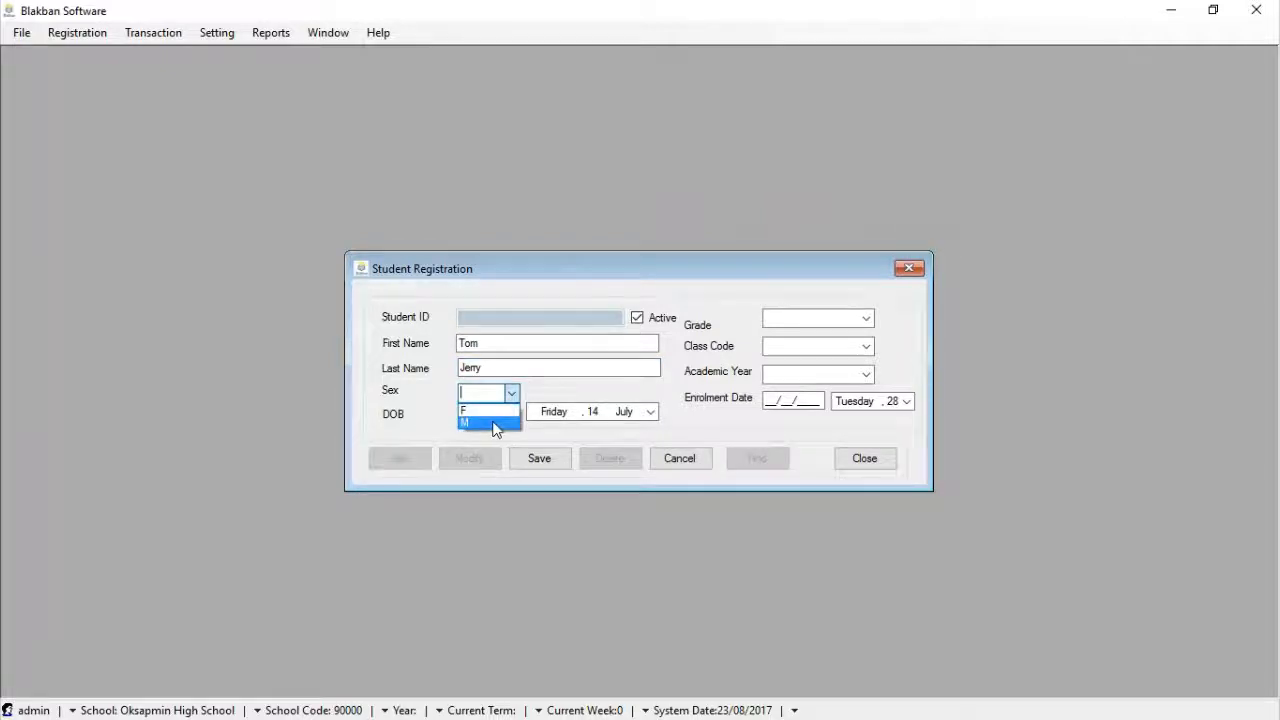
left_click(493, 424)
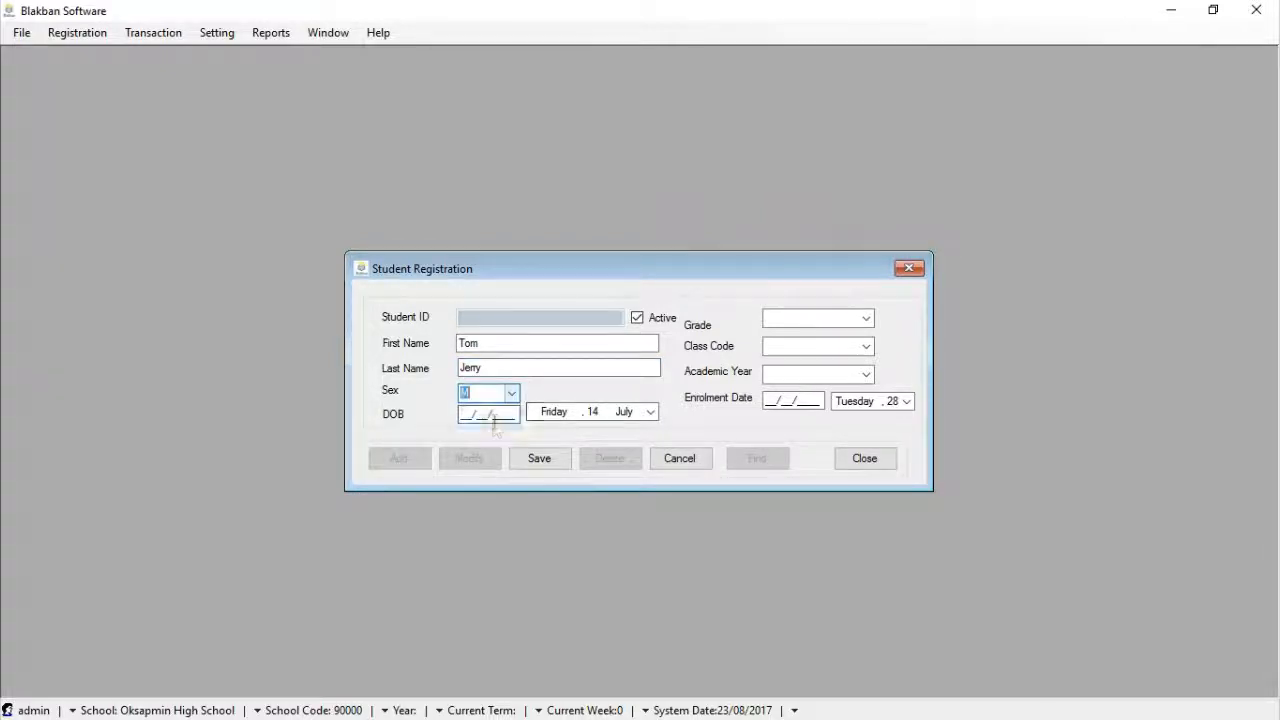
left_click(631, 515)
left_click(518, 414)
key("BackSpace")
key("BackSpace")
type("000")
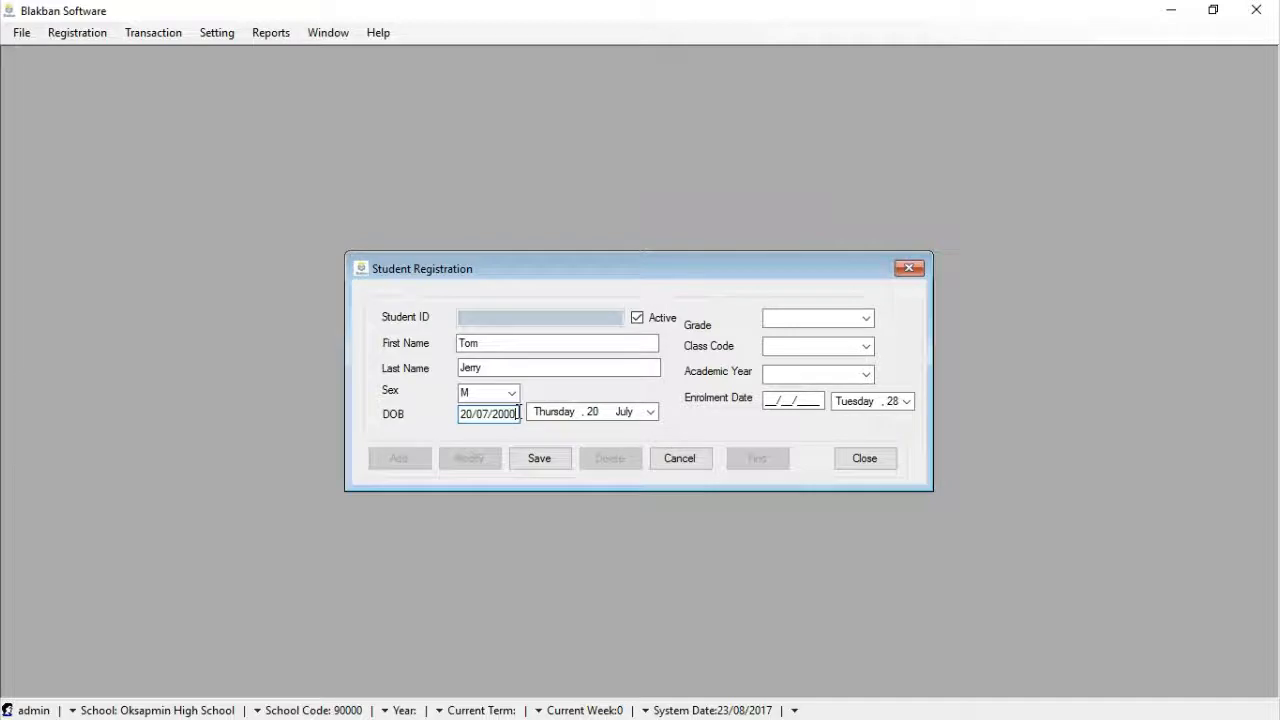
Assign grade 7, class code A and academic year 2017
left_click(866, 320)
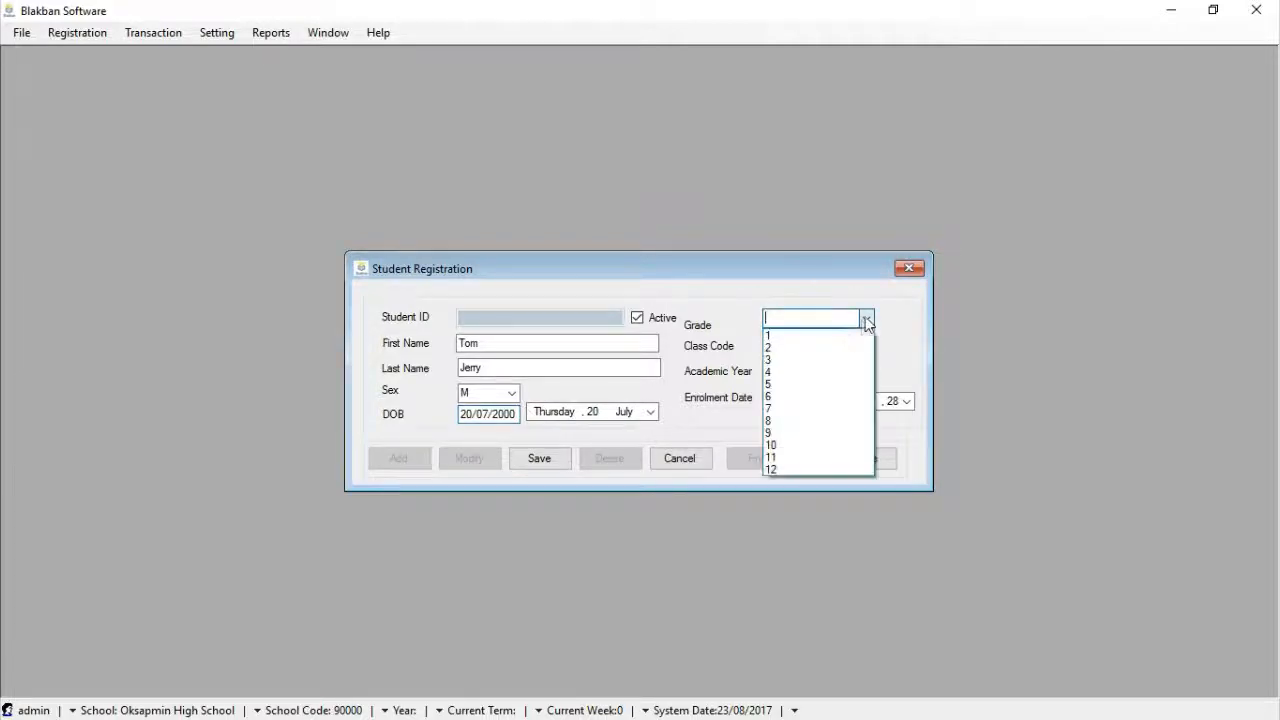
left_click(788, 409)
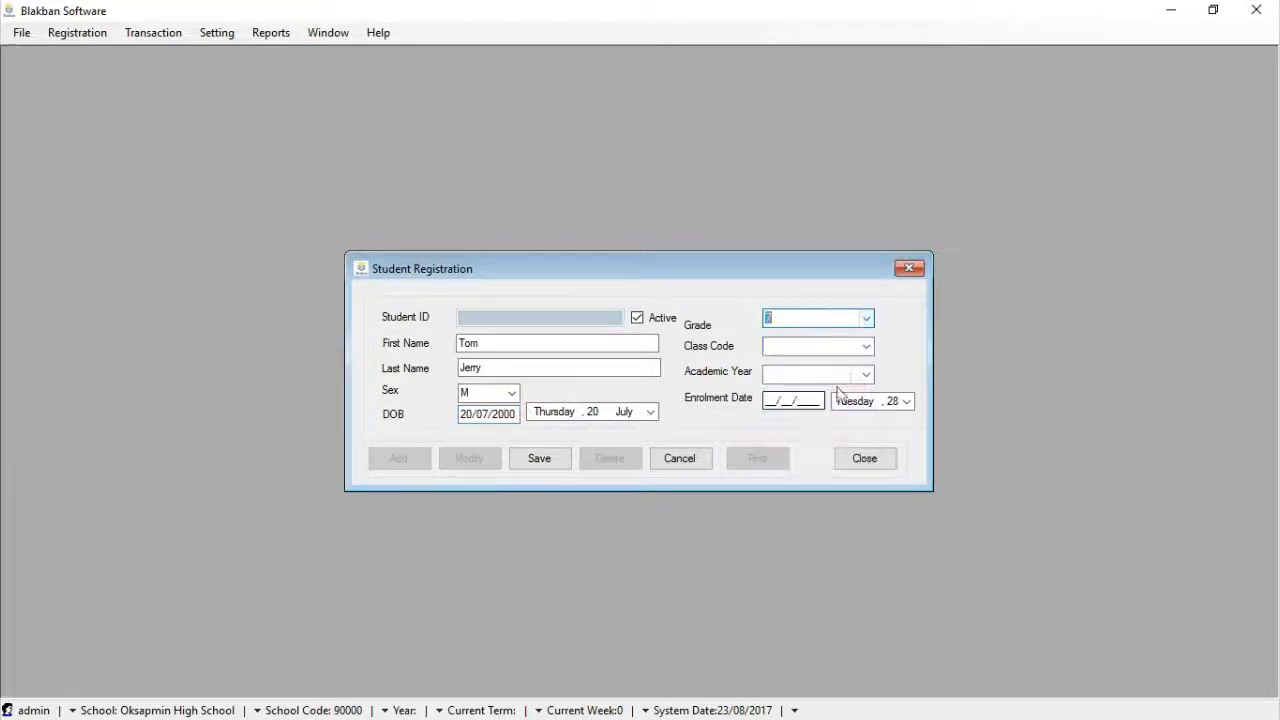
left_click(866, 347)
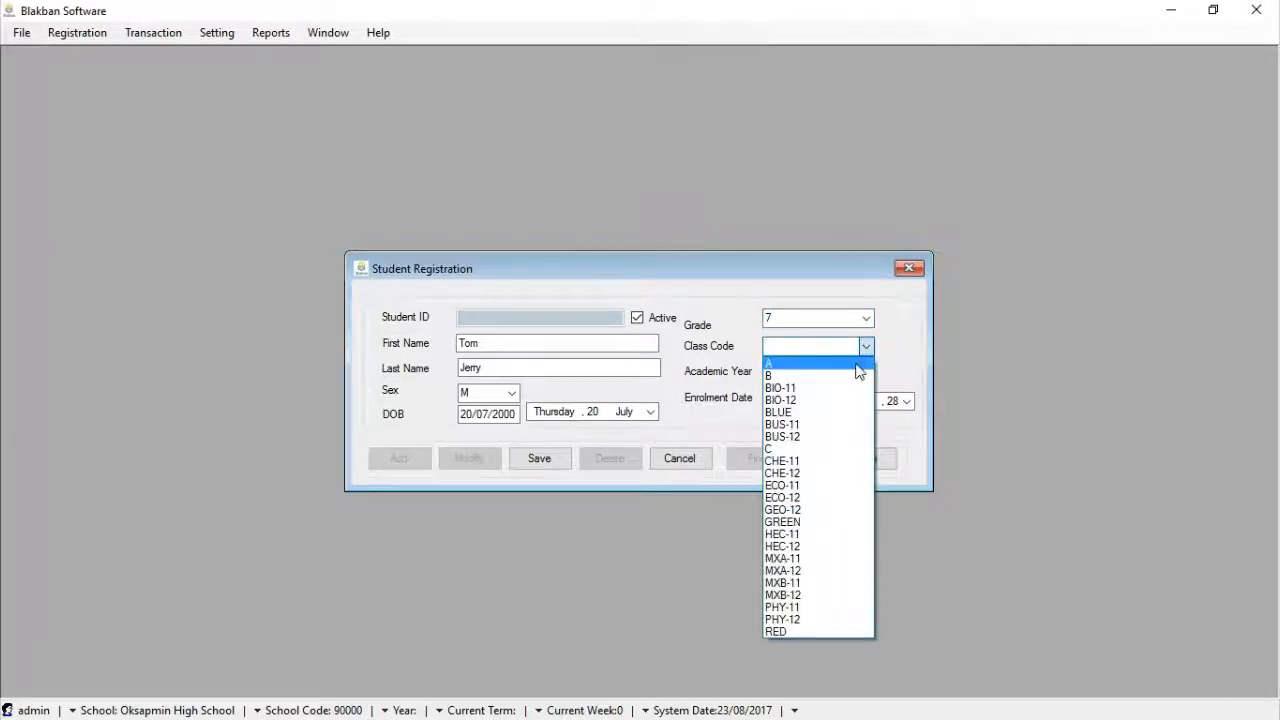
left_click(859, 366)
left_click(865, 375)
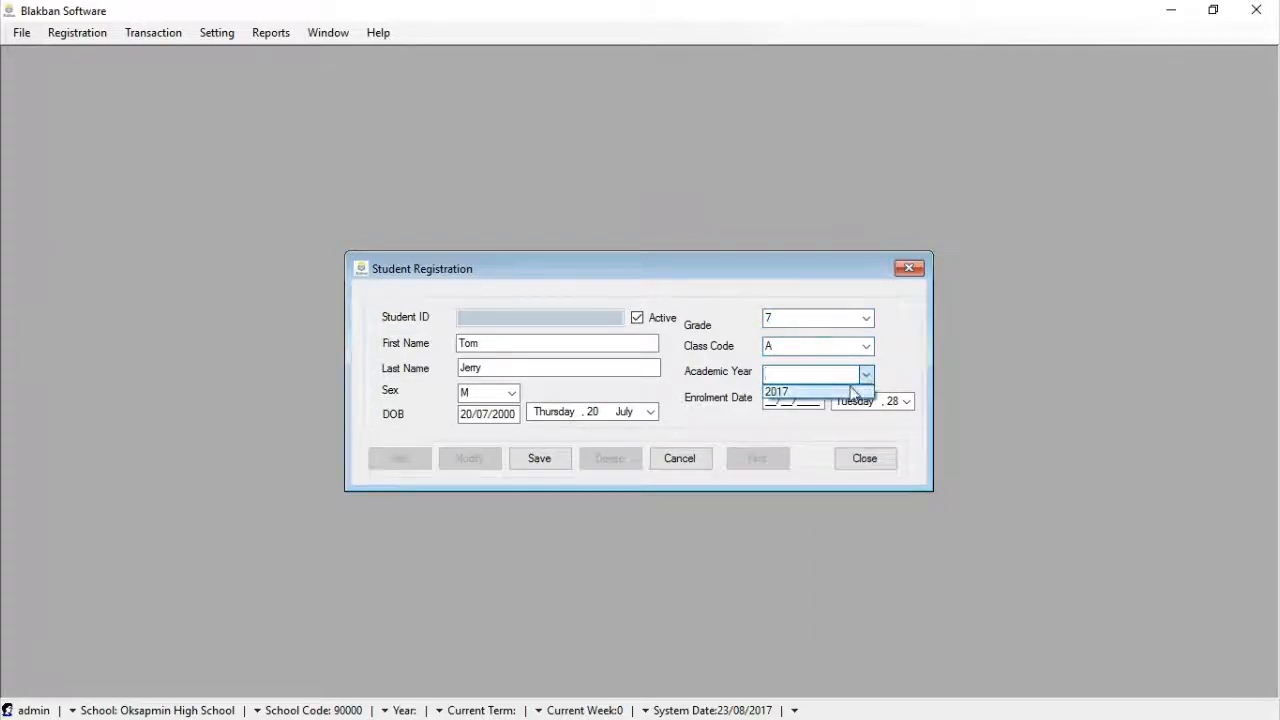
left_click(848, 392)
Set the enrolment date to 27/02/2012, correcting the year's last digit
left_click(906, 402)
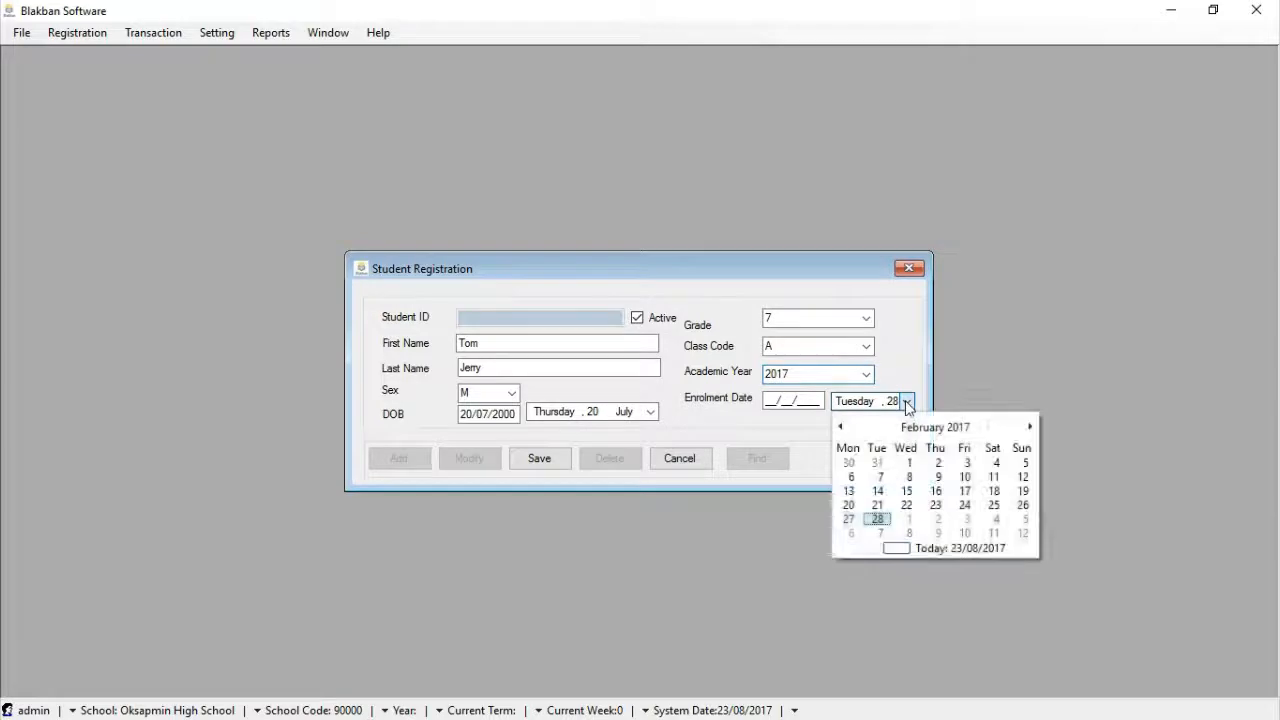
left_click(849, 518)
left_click(821, 400)
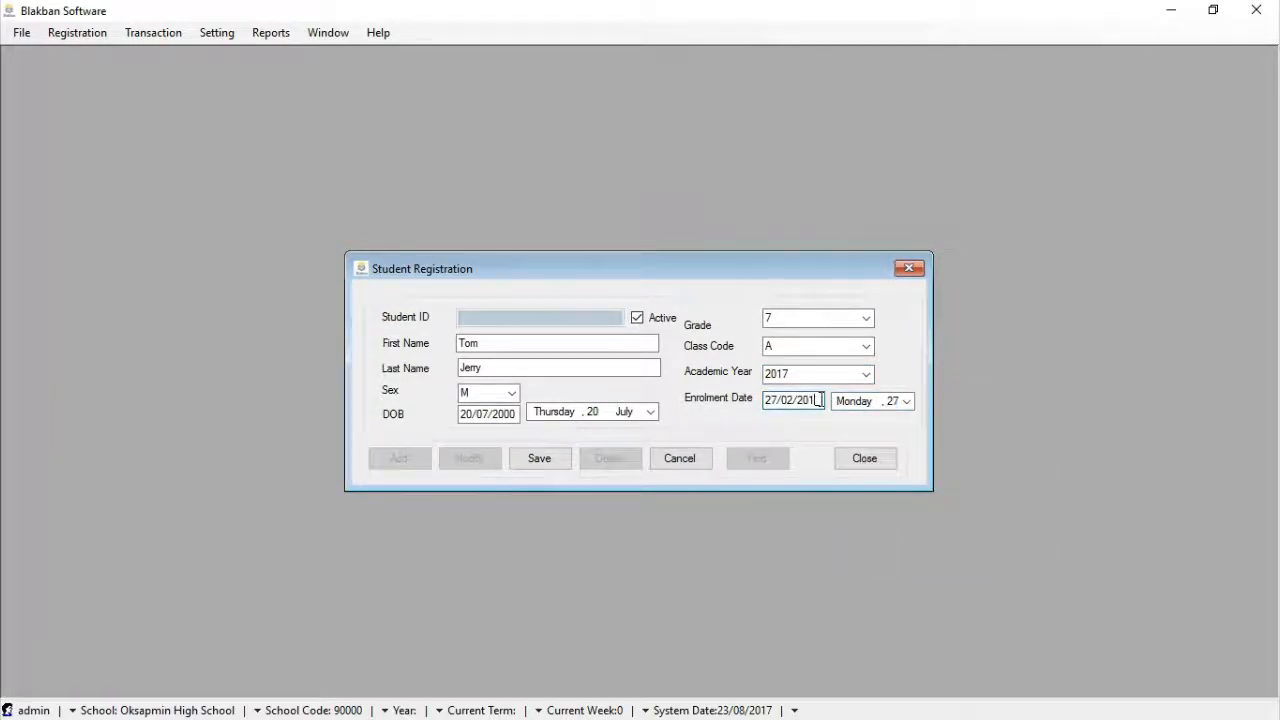
key("BackSpace")
type("2012")
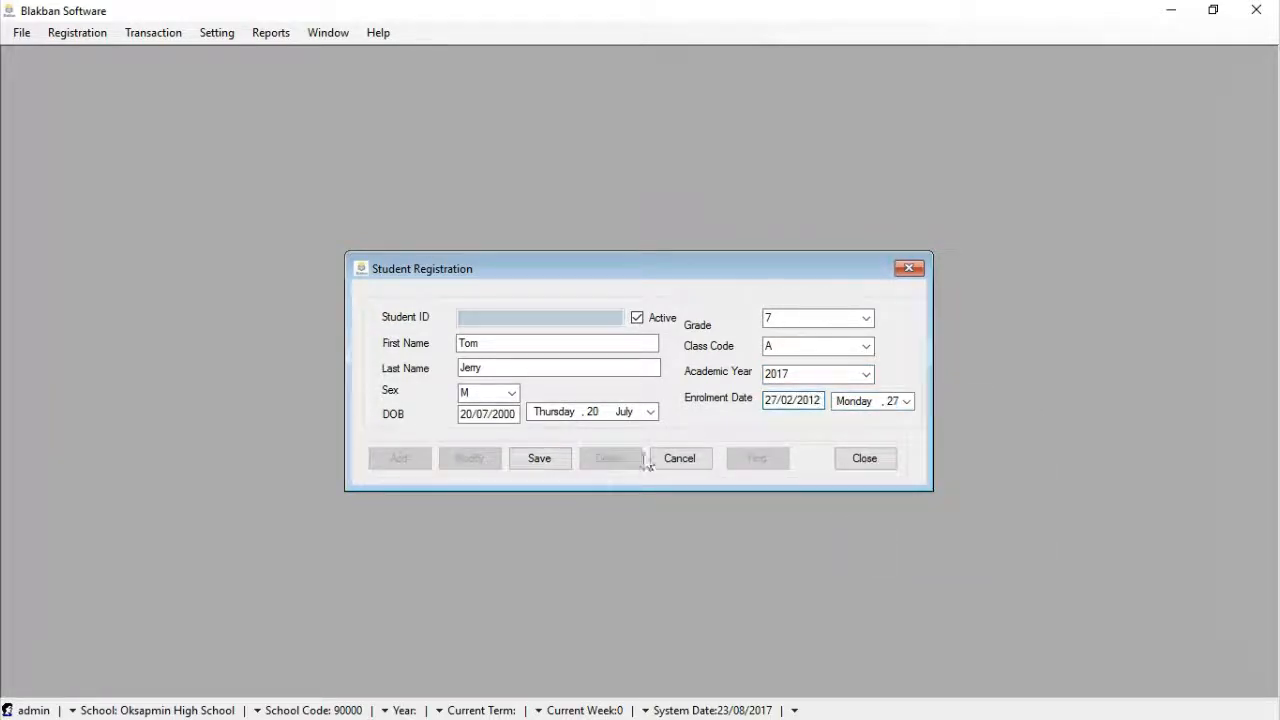
Save the student's details and confirm with Yes
left_click(553, 457)
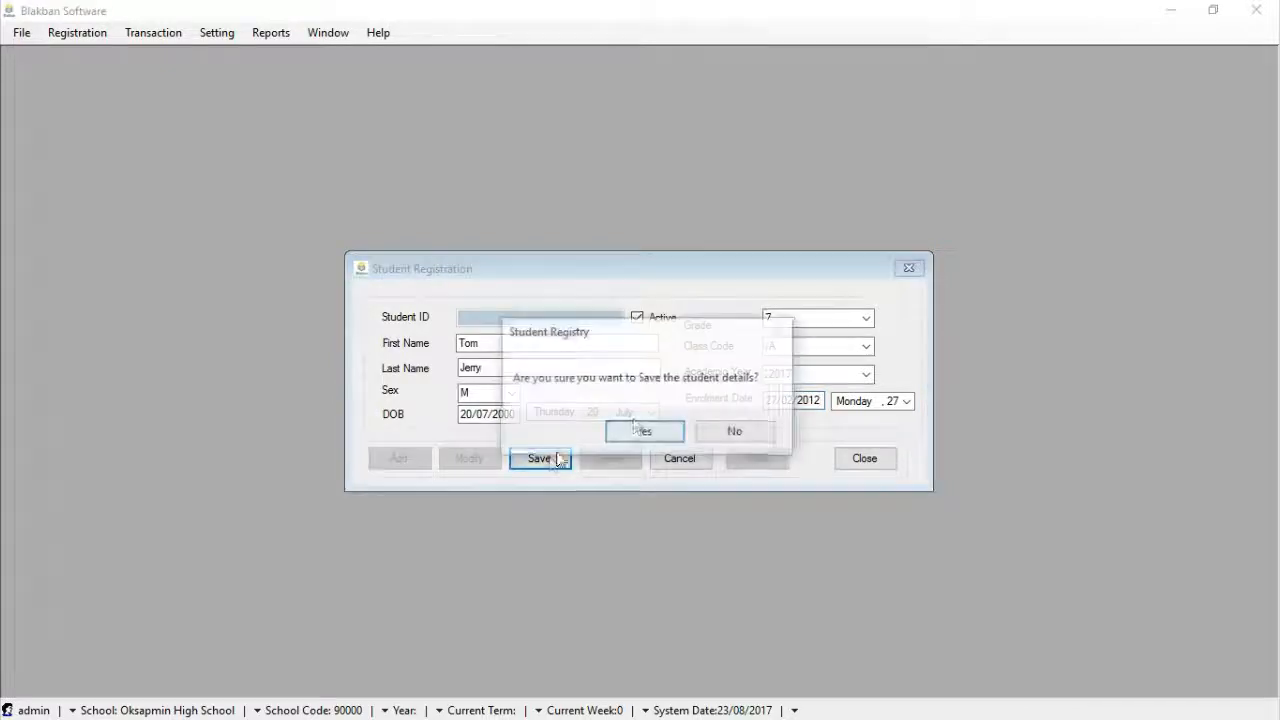
left_click(645, 433)
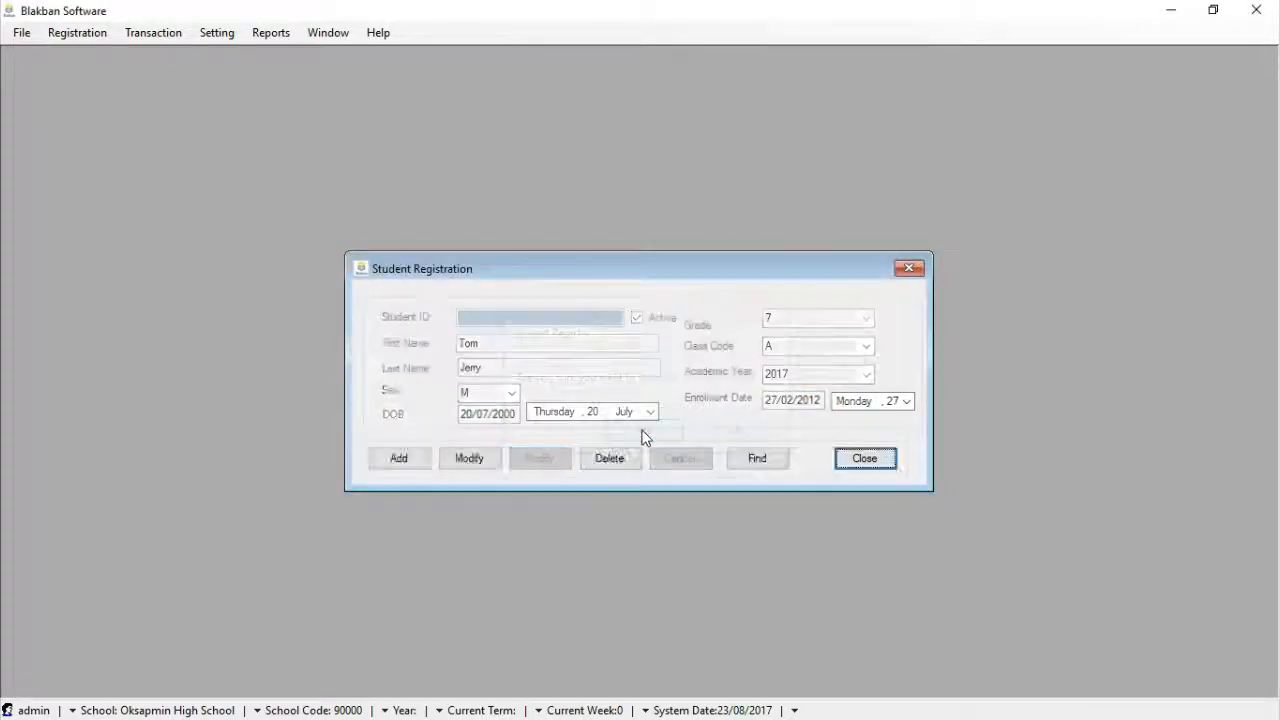
left_click(400, 458)
Type the new student's first and last name and choose M for sex
left_click(527, 347)
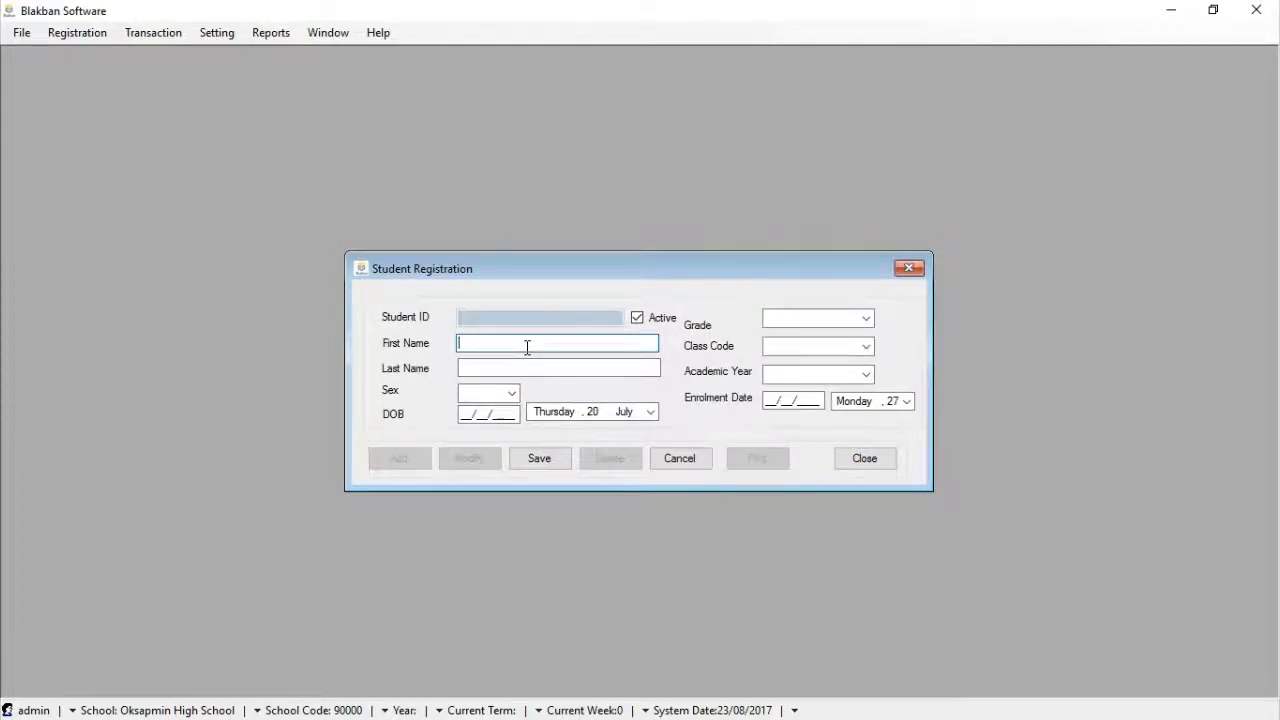
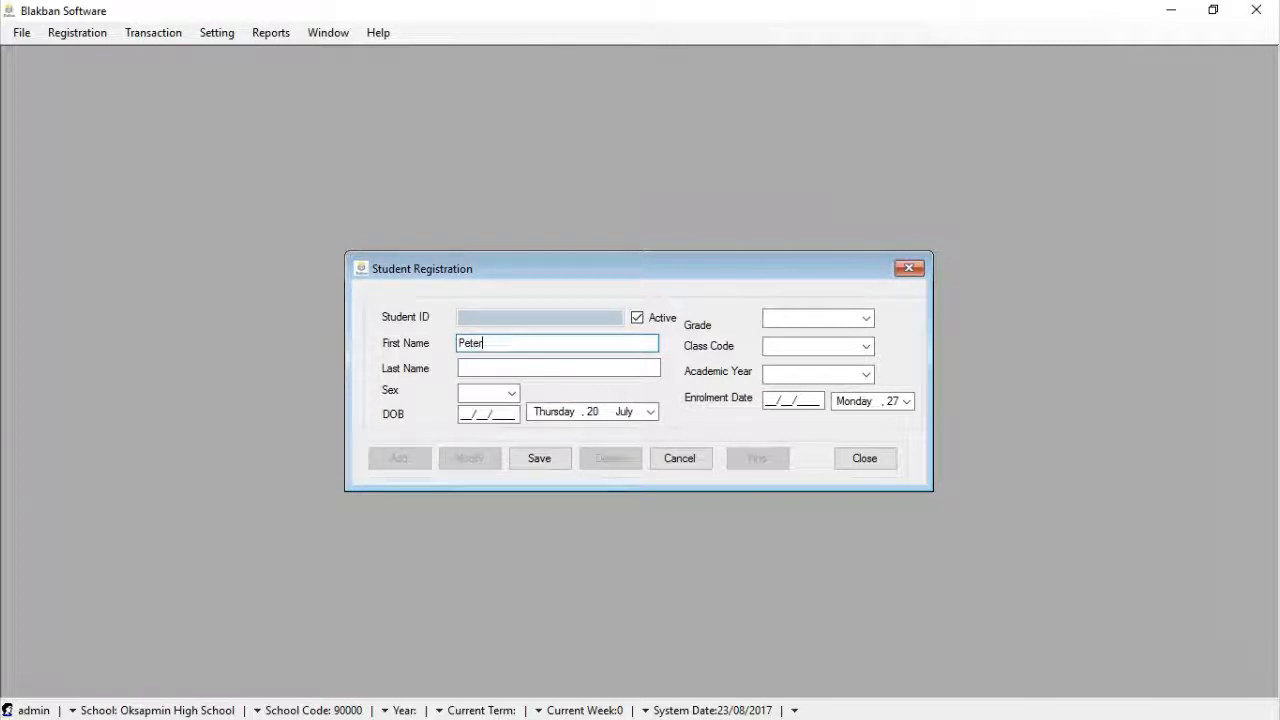
left_click(512, 369)
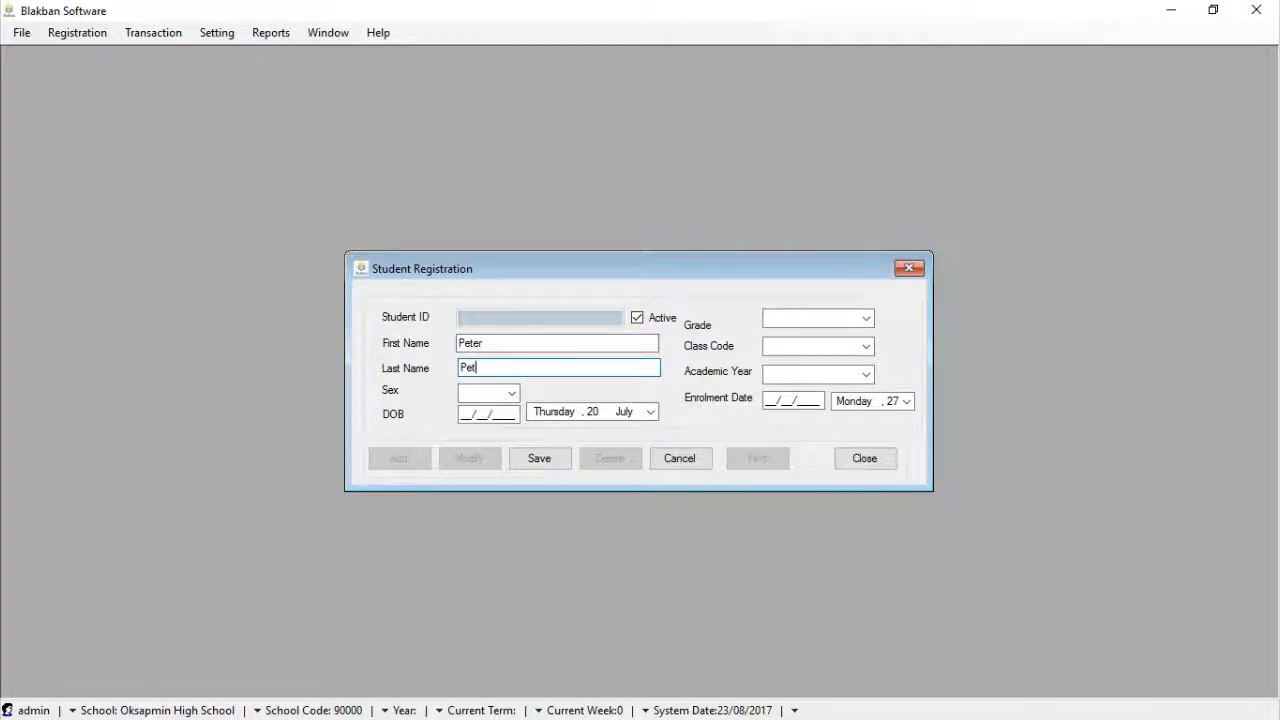
left_click(511, 393)
left_click(503, 424)
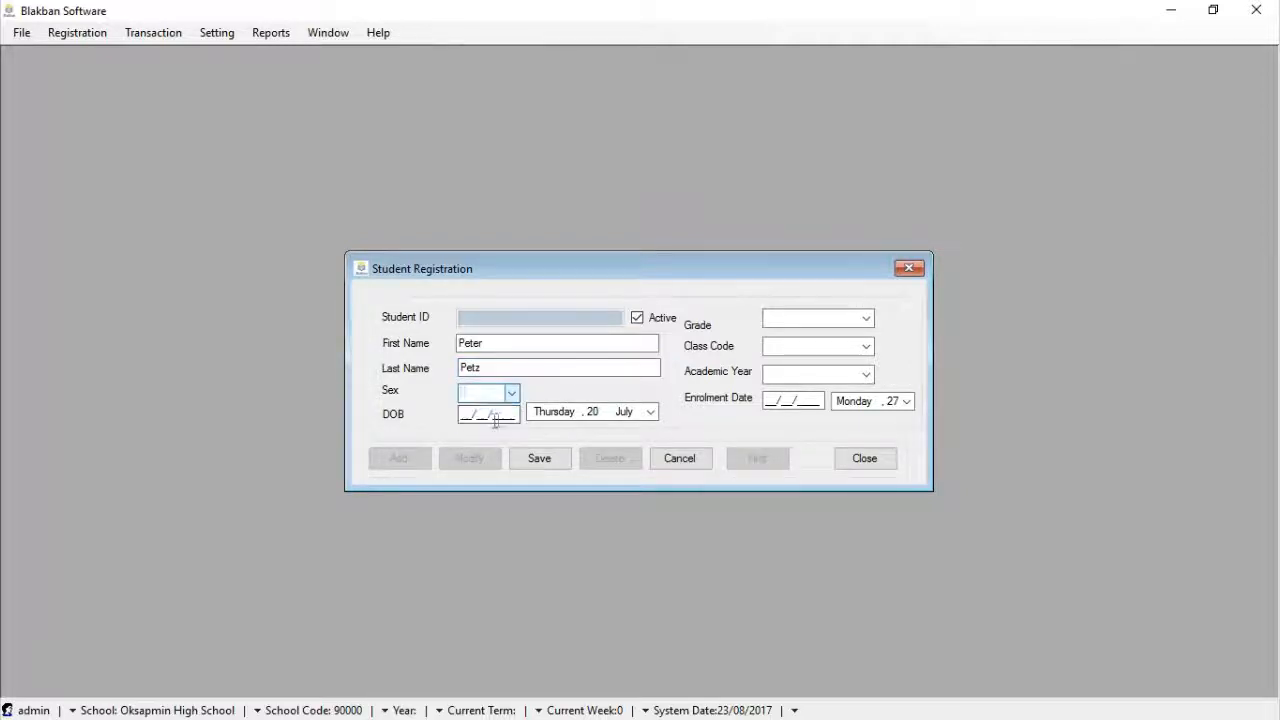
left_click(651, 412)
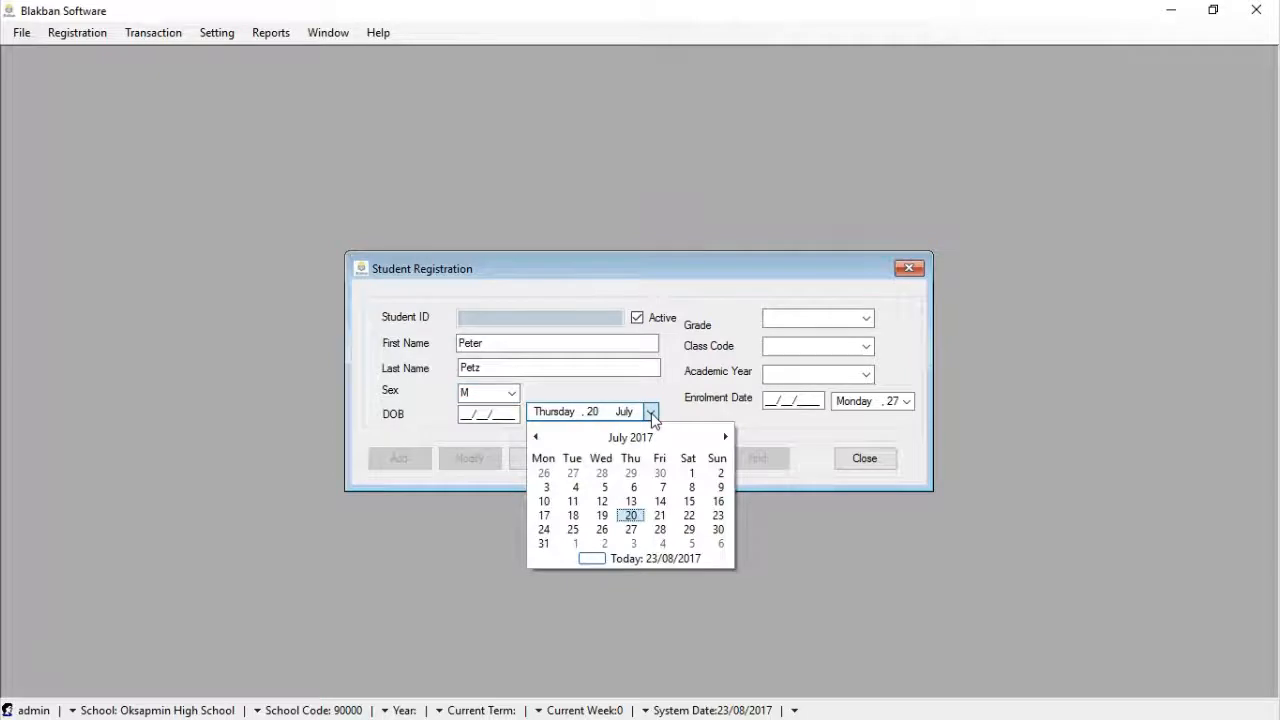